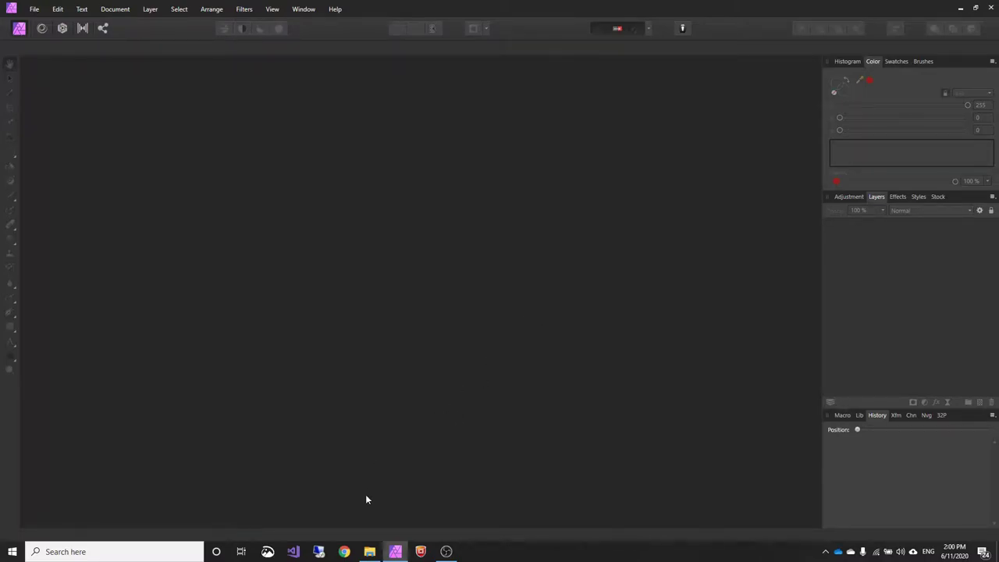
# Switch to File Explorer and preview the five bracketed exposures 059A0136.CR2 to 059A0140.CR2 in the Cathedral folder.
pyautogui.click(370, 552)
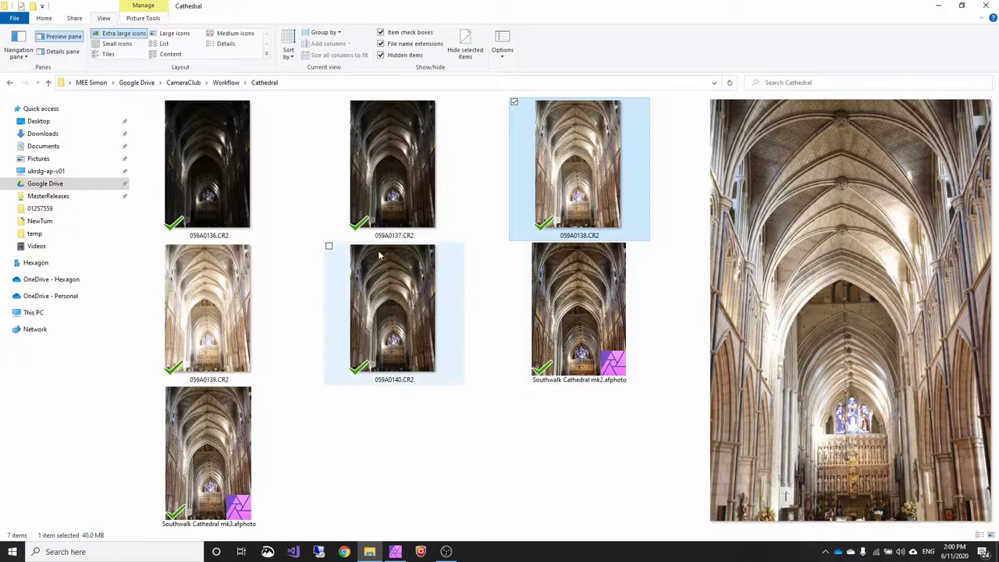
pyautogui.click(221, 170)
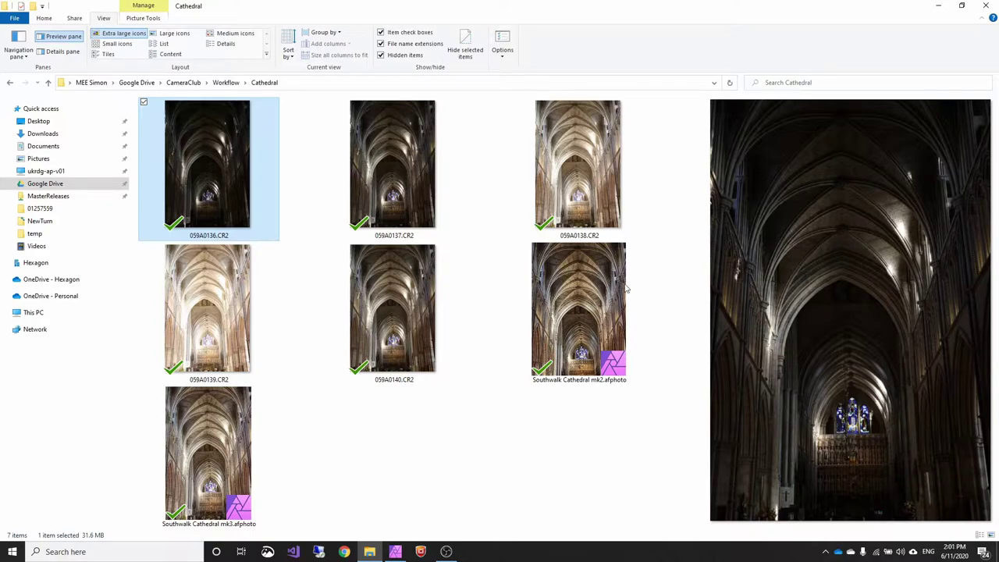
pyautogui.click(407, 194)
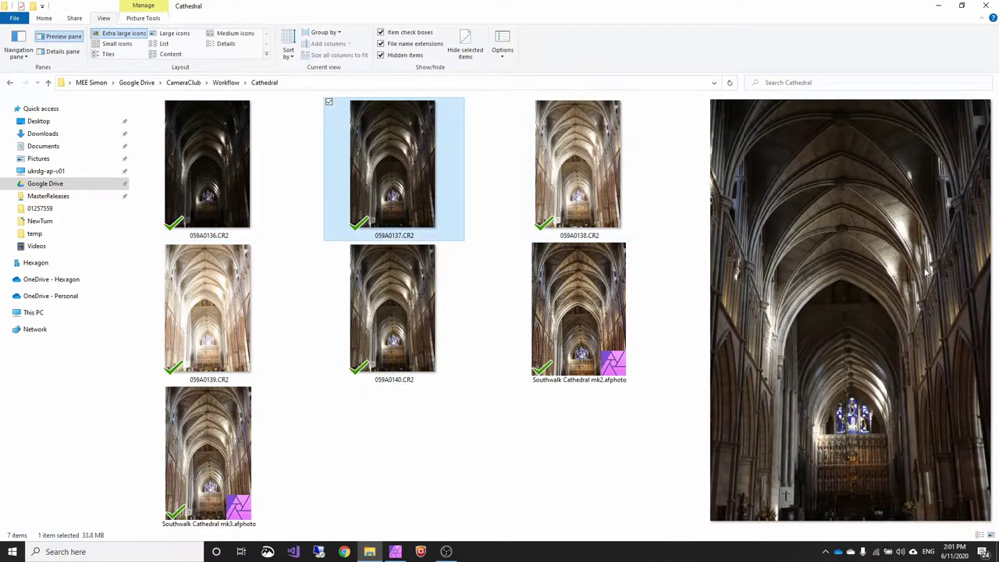
pyautogui.click(589, 179)
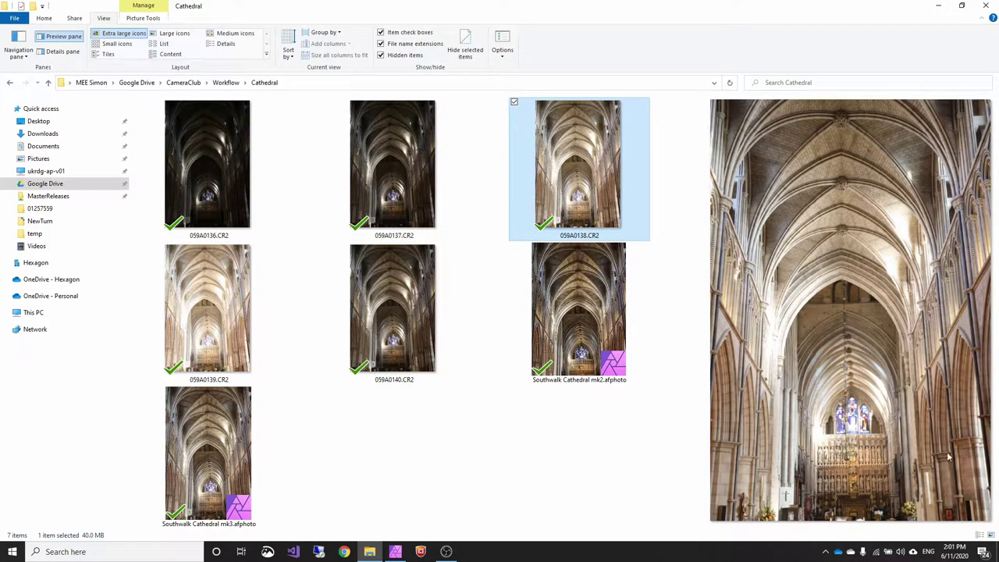
pyautogui.click(202, 321)
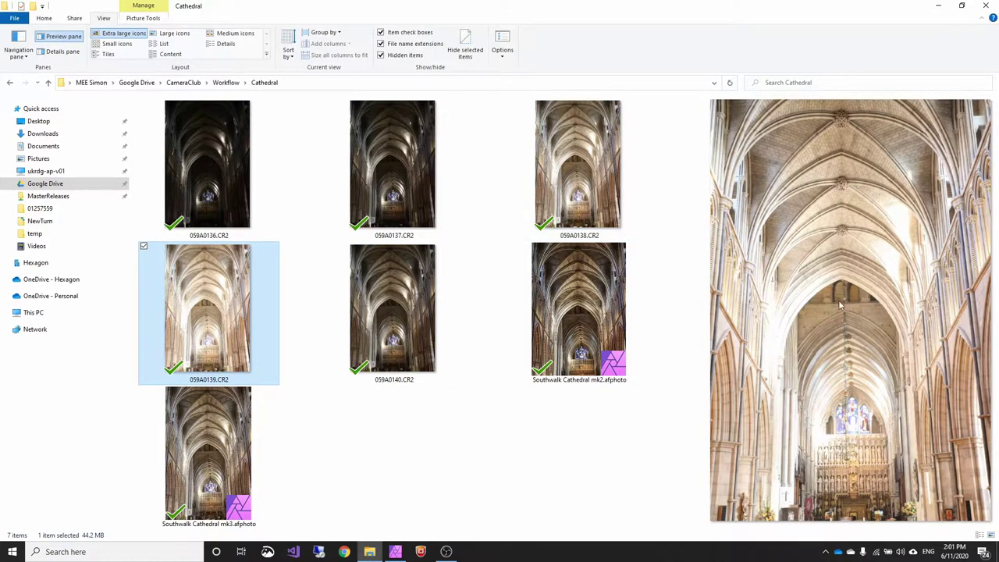
pyautogui.click(392, 312)
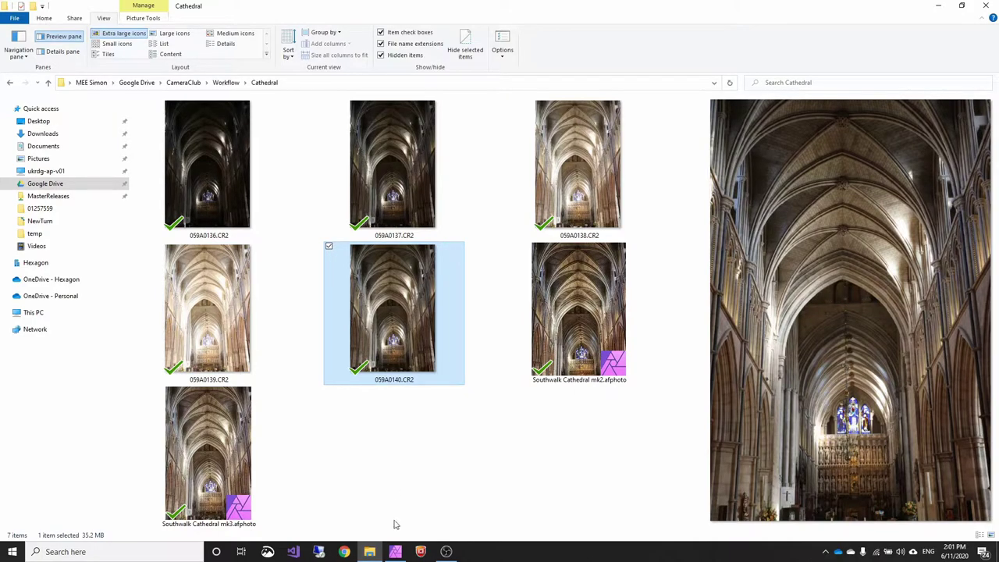
# Switch to Affinity Photo and create a new HDR merge from 059A0136.CR2 to 059A0140.CR2, with tone mapping enabled.
pyautogui.click(394, 551)
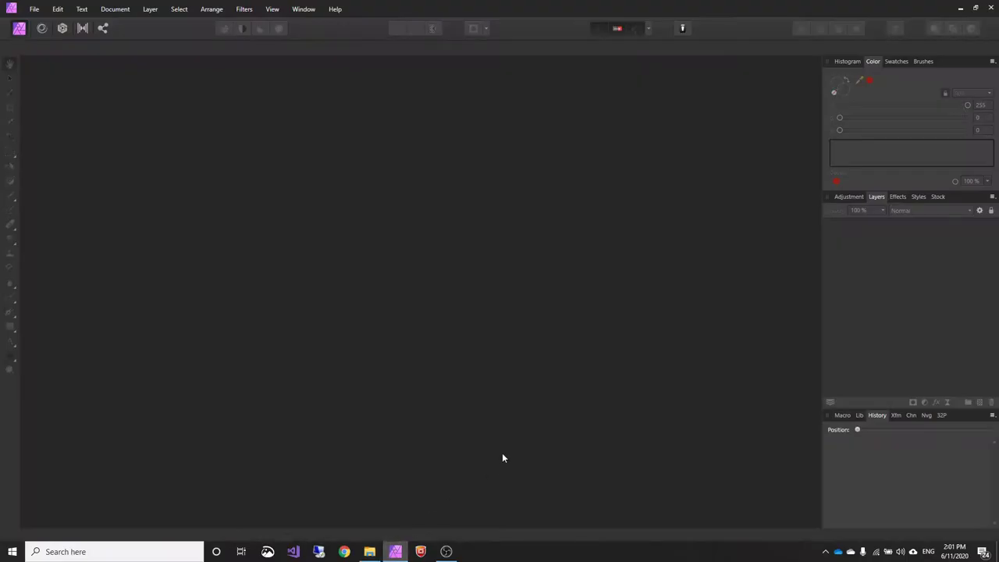
pyautogui.click(34, 8)
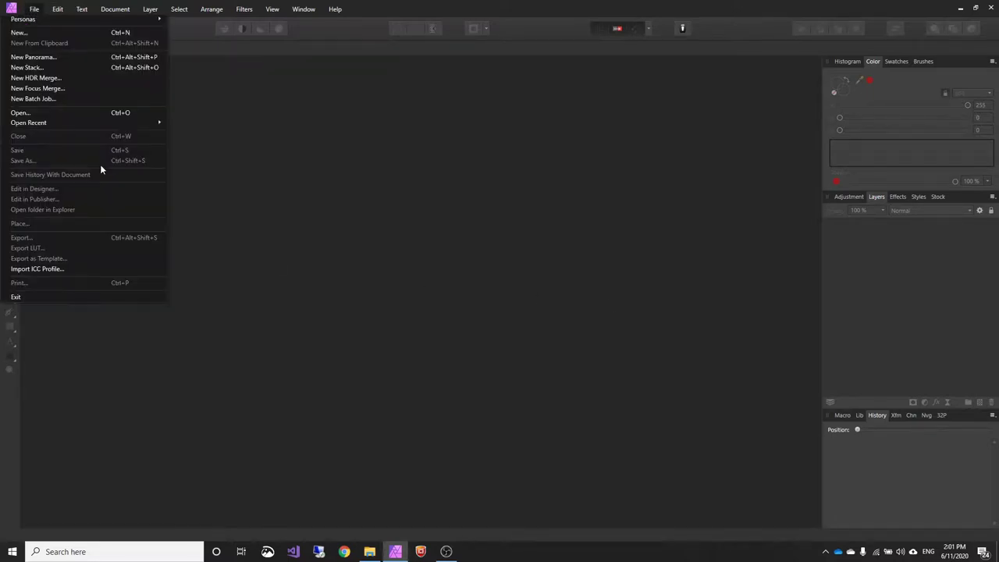
pyautogui.click(69, 78)
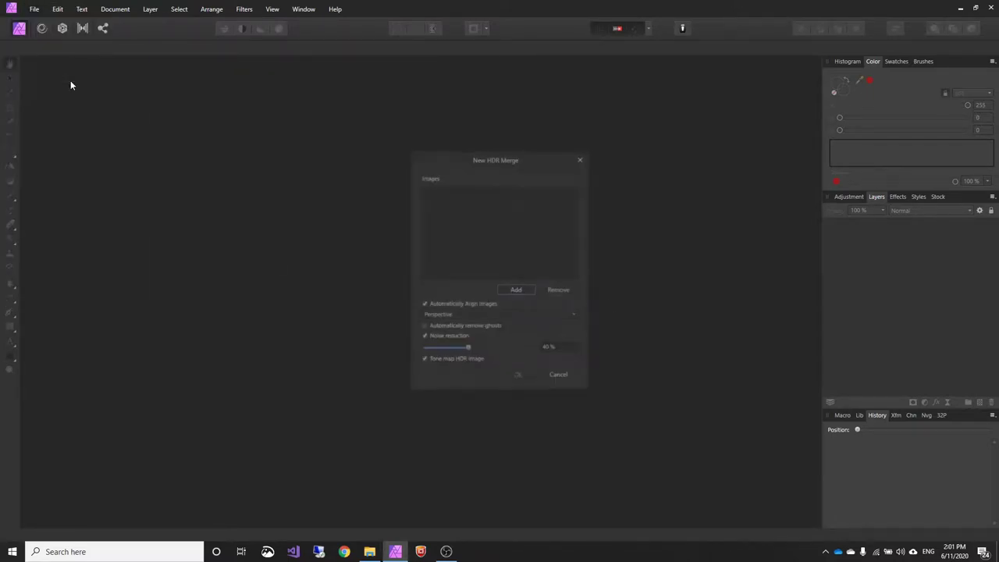
pyautogui.click(515, 290)
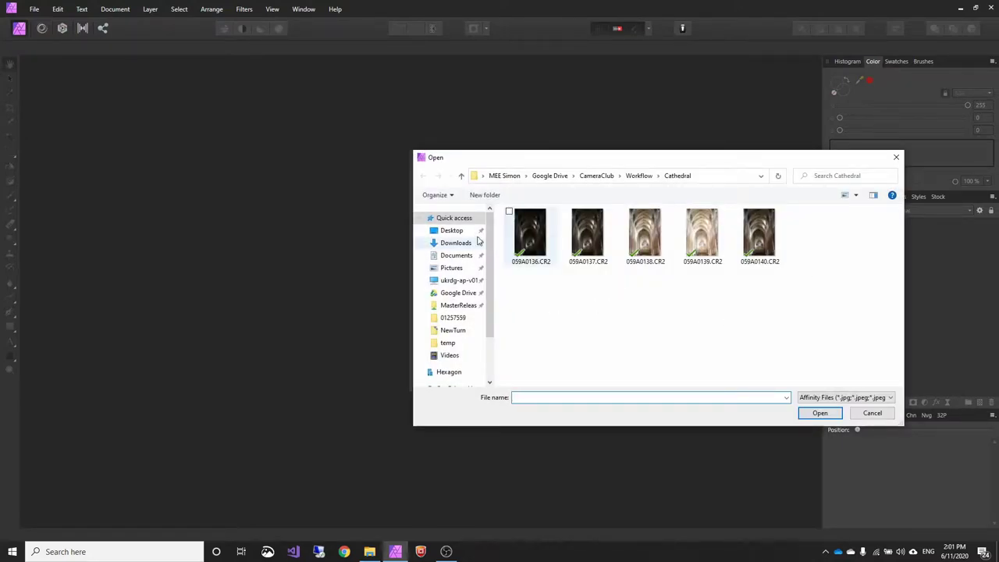
pyautogui.moveTo(787, 308); pyautogui.dragTo(540, 208)
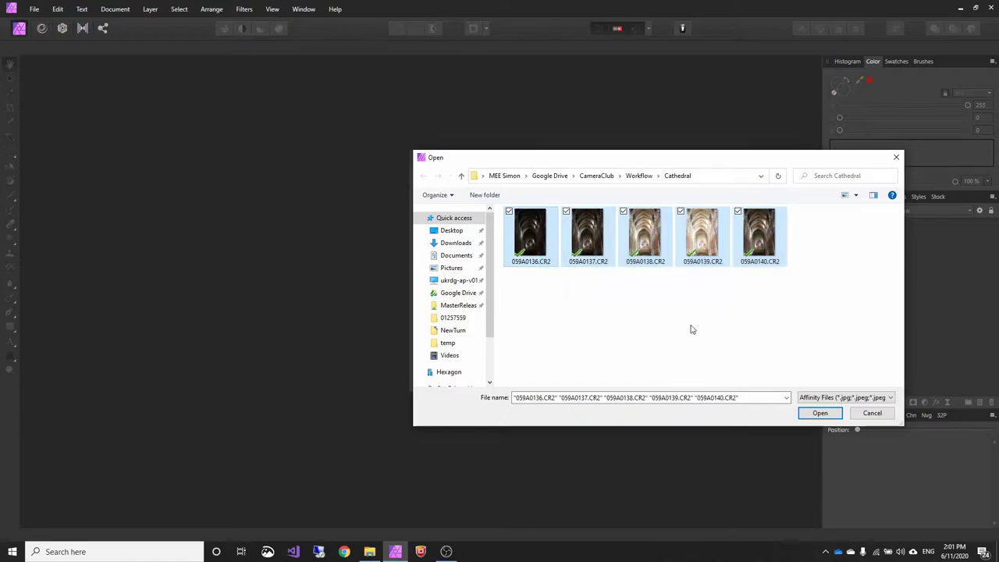
pyautogui.click(818, 413)
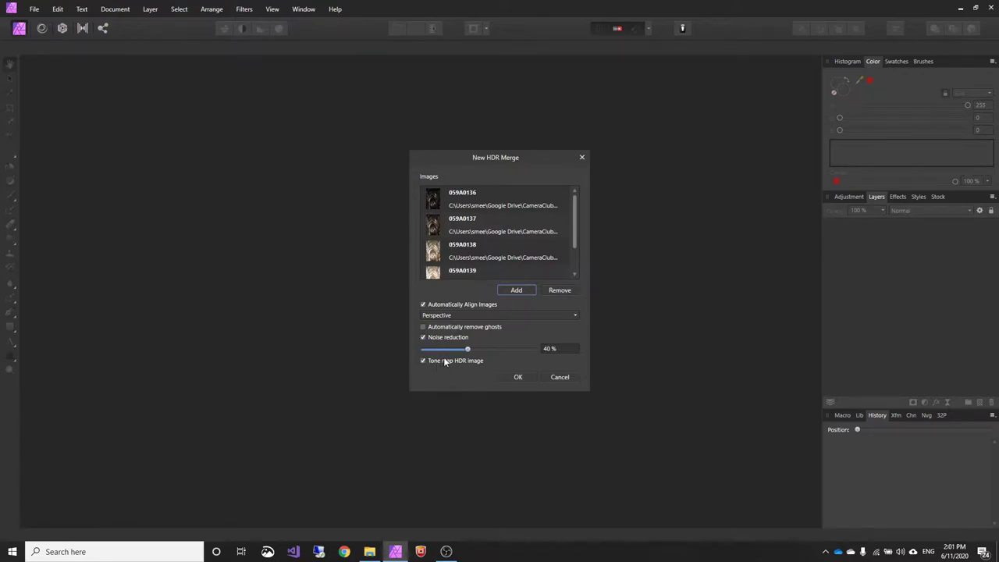
pyautogui.click(519, 378)
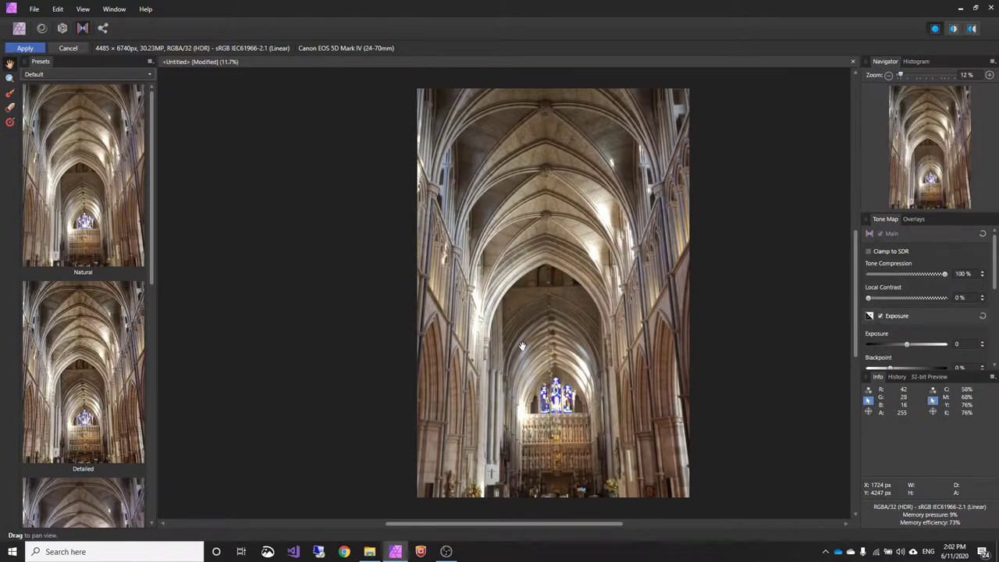
# Apply the Natural tone-mapping preset and reduce the tone compression to 0 %.
pyautogui.moveTo(529, 286); pyautogui.dragTo(466, 291)
pyautogui.click(95, 222)
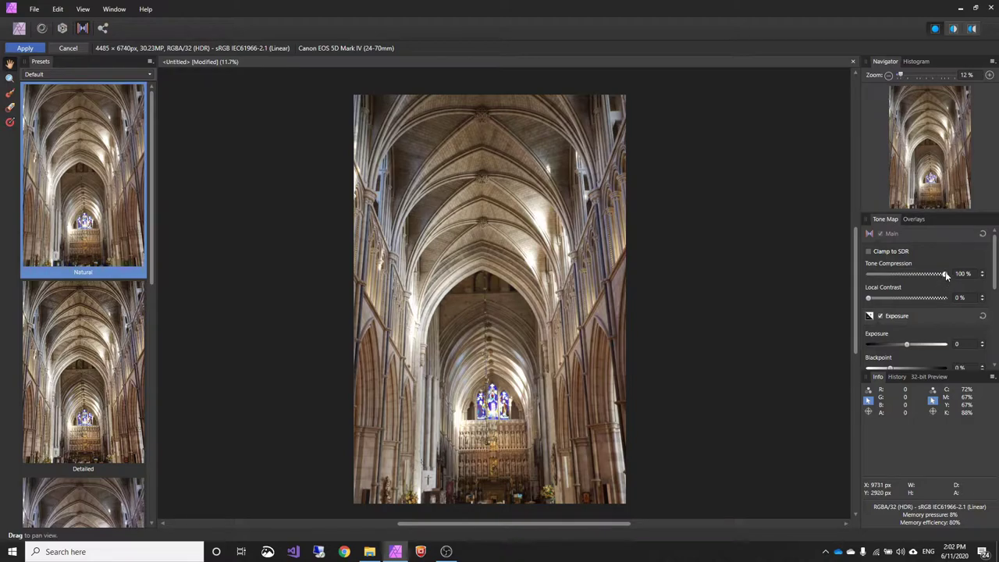
pyautogui.moveTo(946, 275); pyautogui.dragTo(852, 279)
# Examine the merged image's detail and highlights in the vaulted ceiling, the altar screen and the stained-glass window.
pyautogui.scroll(3, 496, 226)
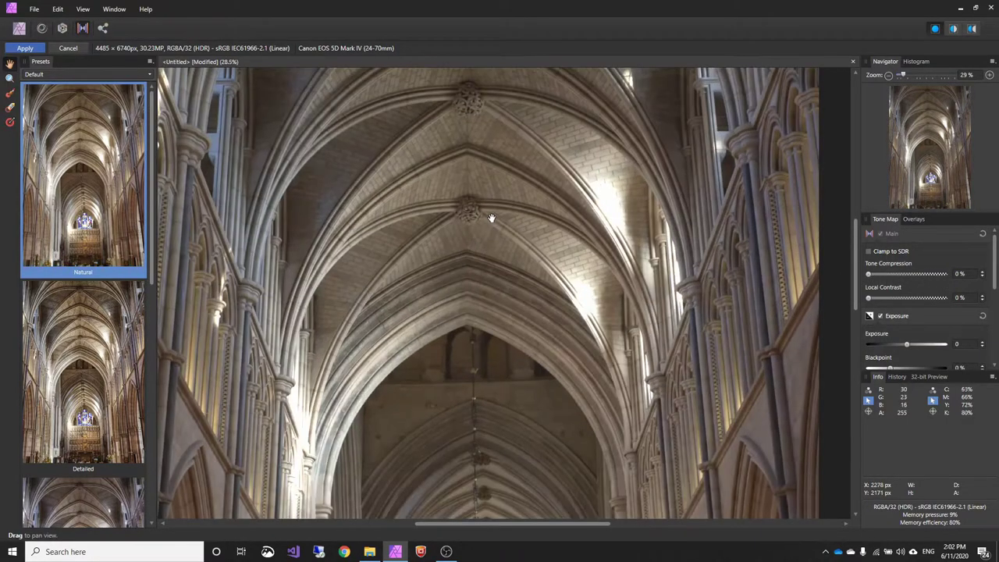
pyautogui.moveTo(492, 215); pyautogui.dragTo(519, 423)
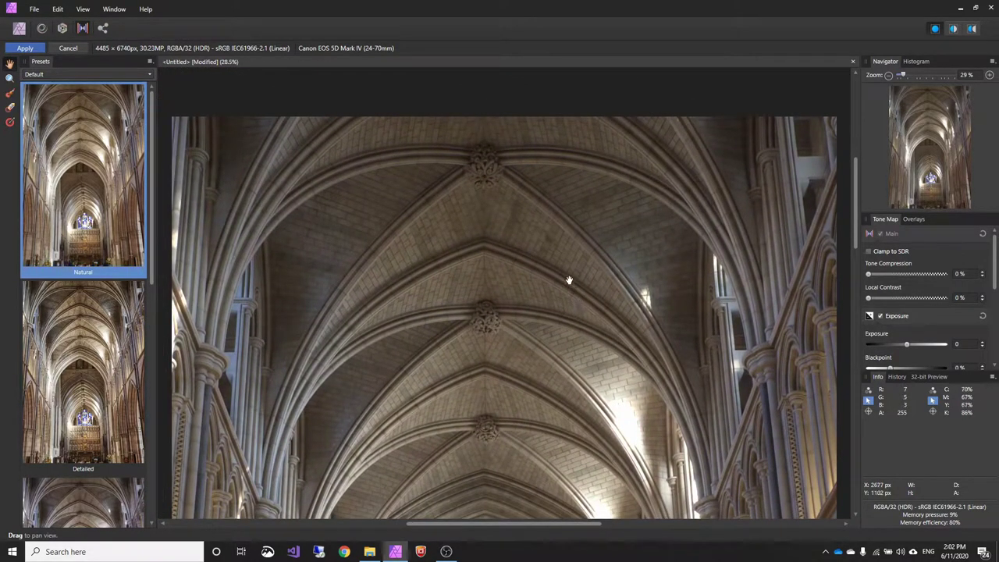
pyautogui.moveTo(562, 270)
pyautogui.mouseDown()
pyautogui.moveTo(564, 301)
pyautogui.moveTo(536, 265)
pyautogui.moveTo(555, 266)
pyautogui.mouseUp()
pyautogui.scroll(-8, 555, 267)
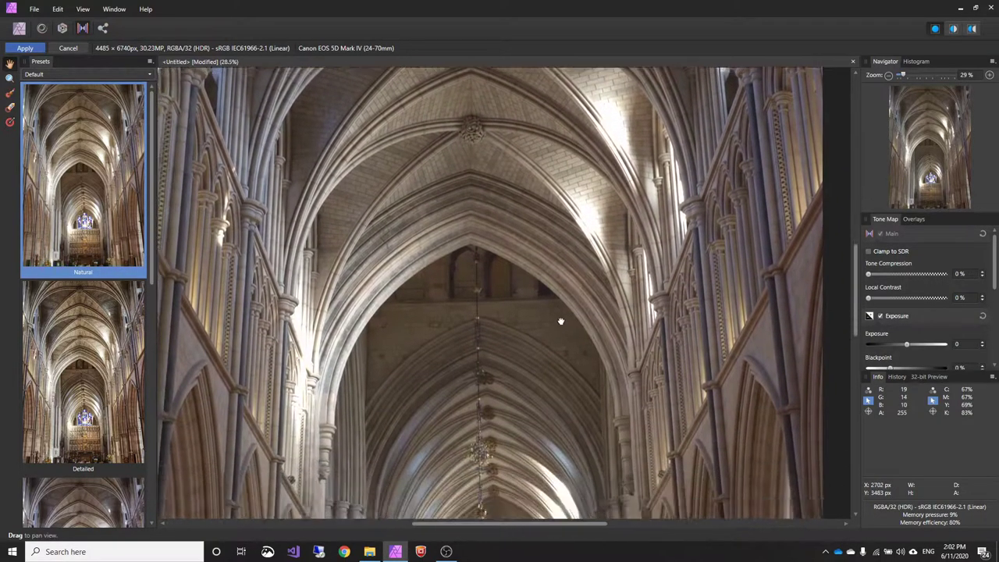
pyautogui.scroll(-4, 591, 279)
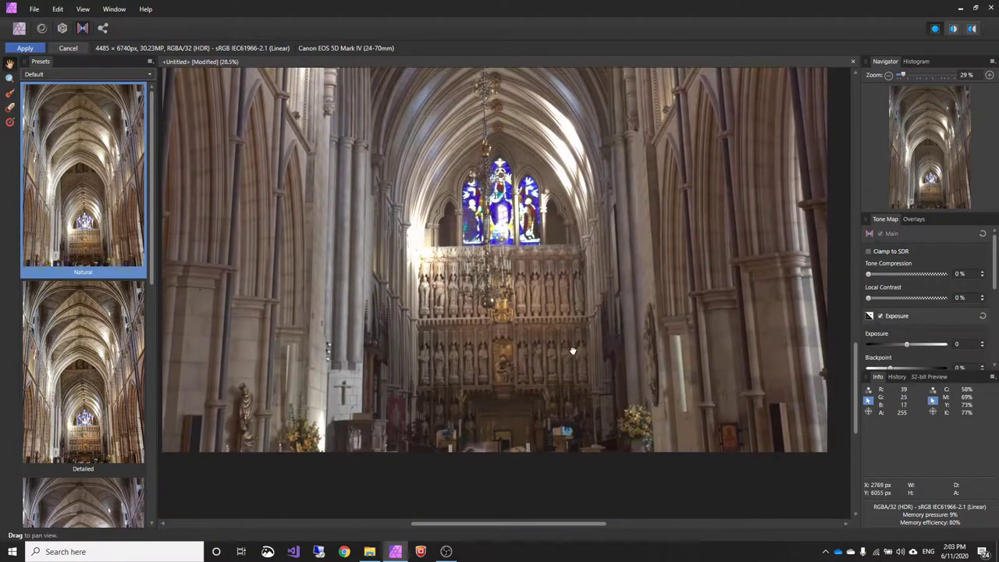
pyautogui.scroll(3, 576, 386)
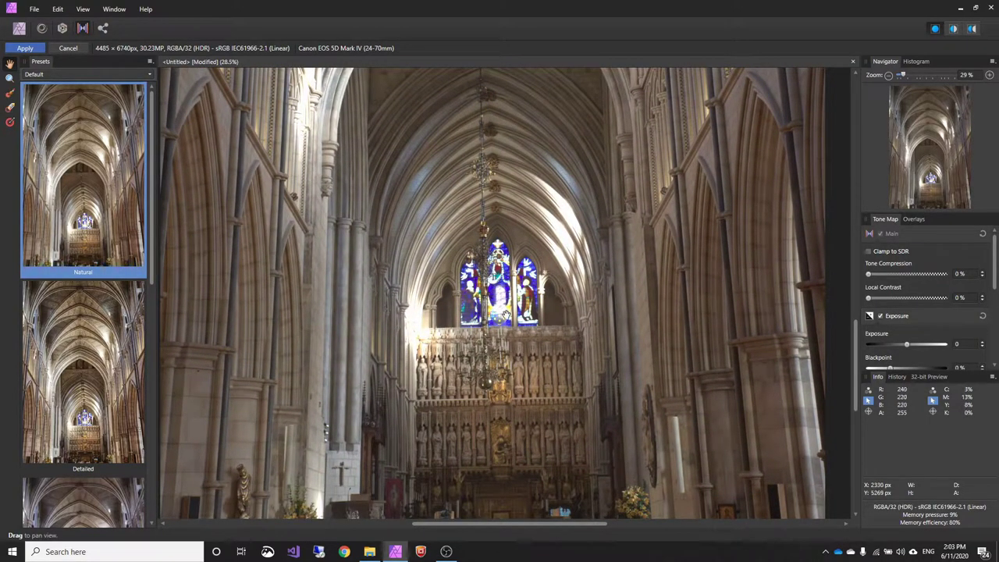
pyautogui.scroll(1, 509, 322)
pyautogui.scroll(3, 508, 322)
pyautogui.scroll(4, 552, 265)
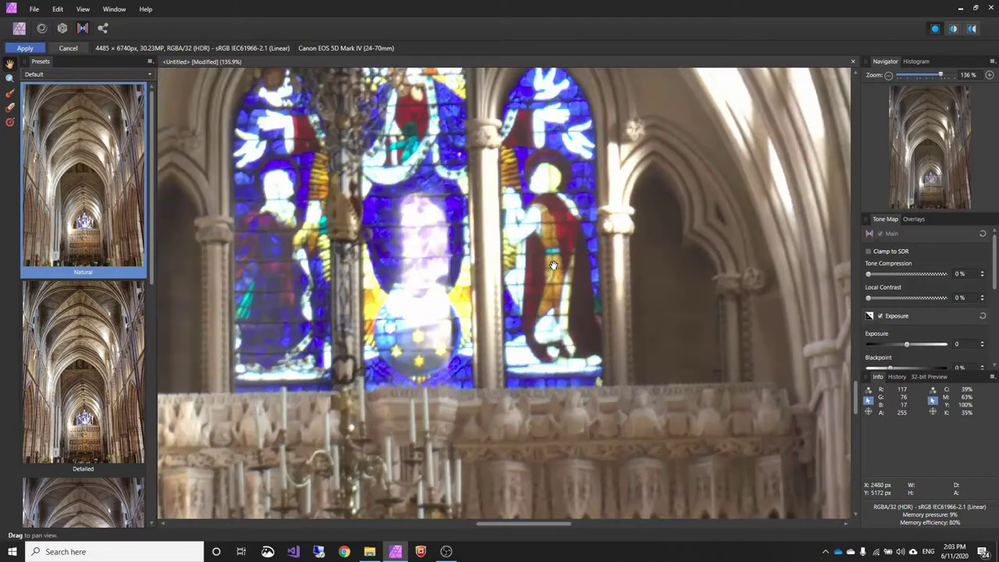
pyautogui.scroll(-12, 550, 217)
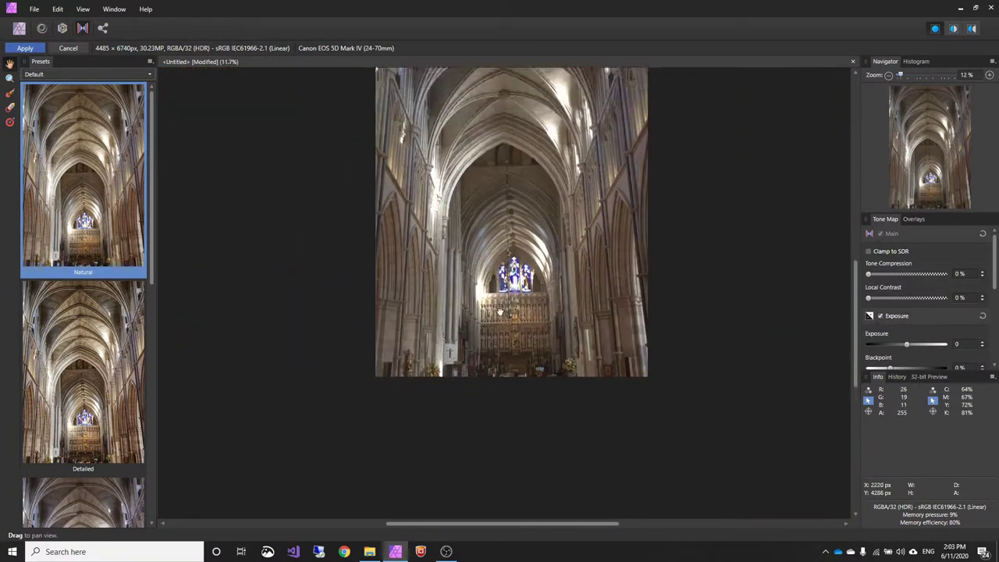
pyautogui.moveTo(480, 365); pyautogui.dragTo(492, 309)
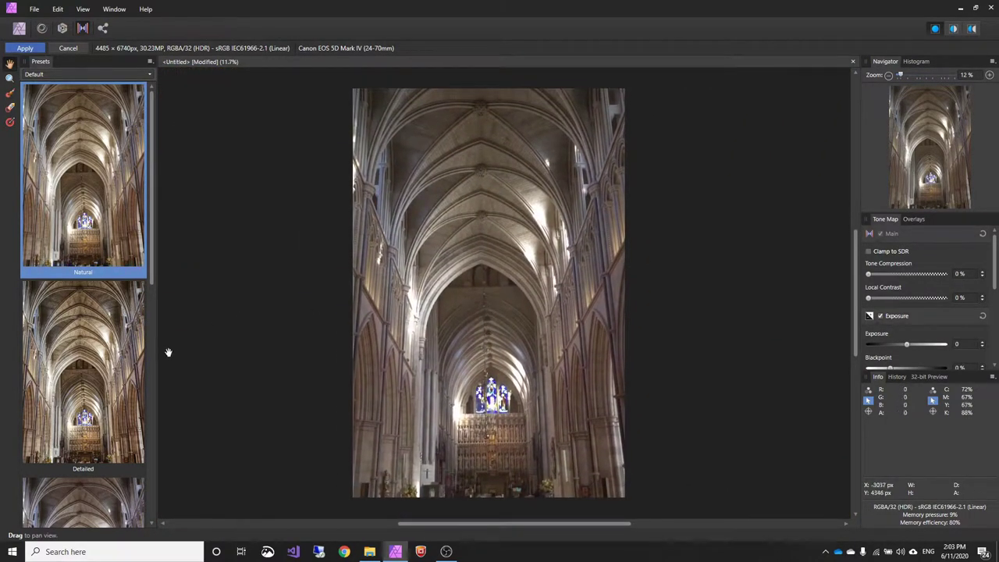
# Look through the tone-mapping presets, apply Detailed and inspect the ceiling brickwork up close.
pyautogui.scroll(-5, 104, 365)
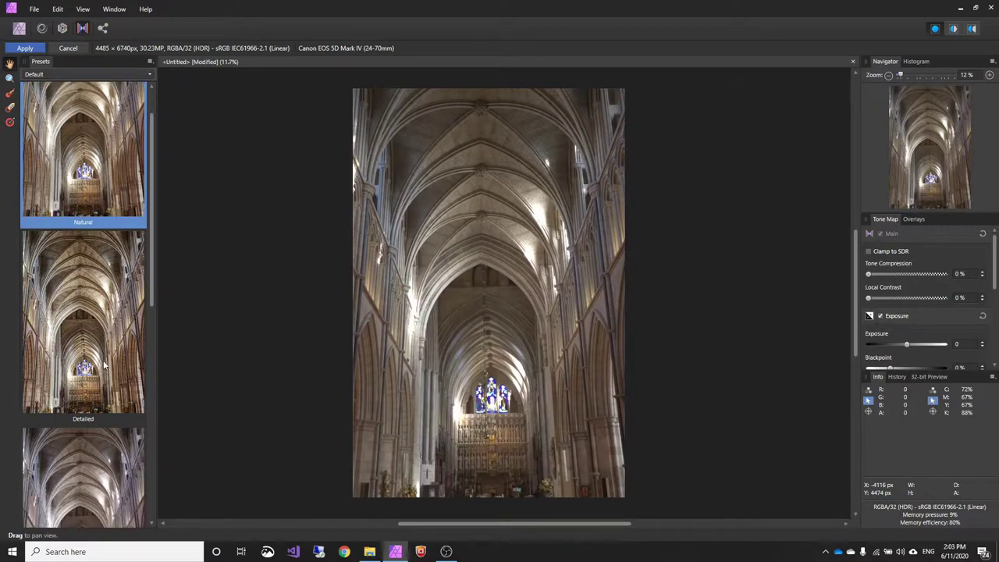
pyautogui.scroll(-10, 100, 337)
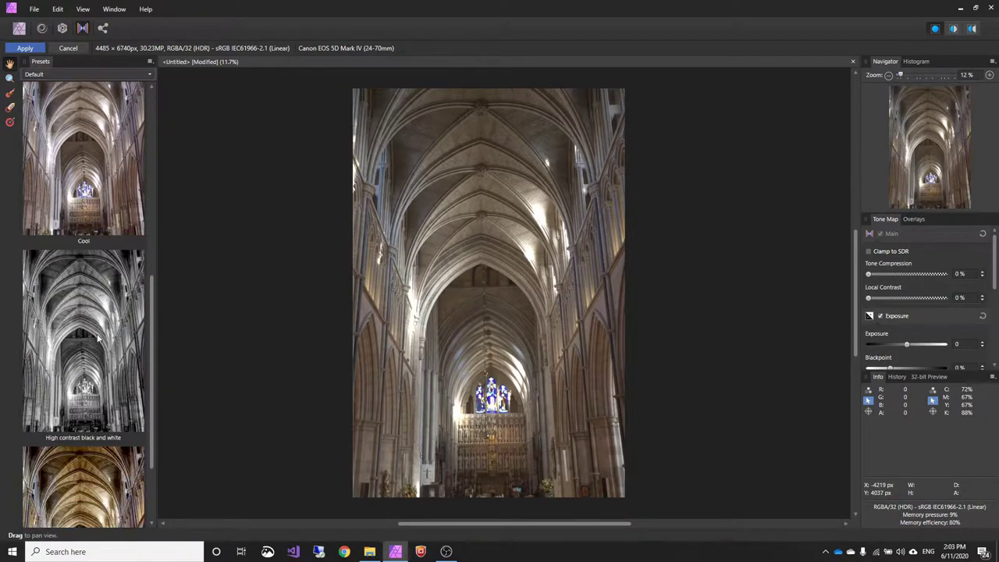
pyautogui.scroll(15, 98, 337)
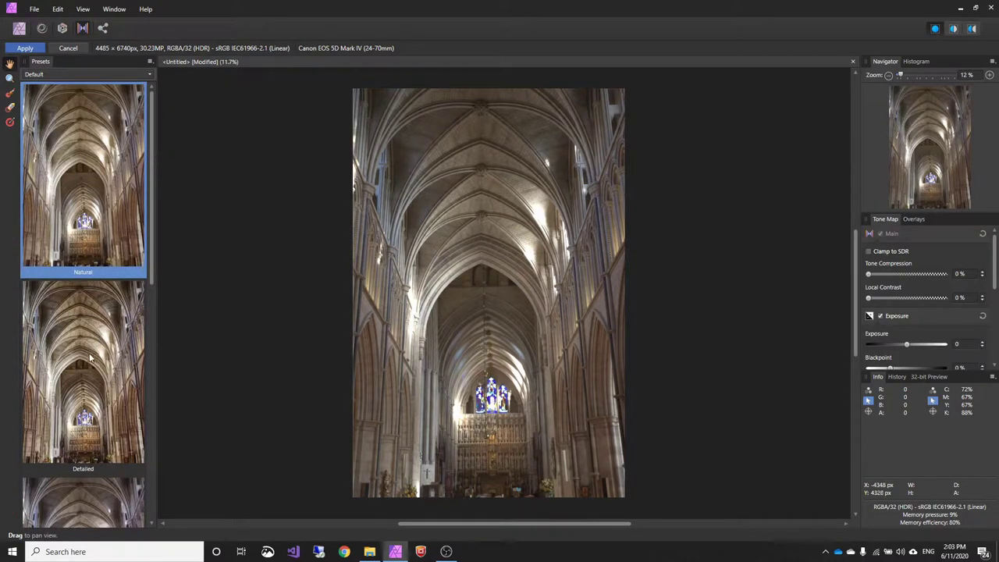
pyautogui.click(88, 377)
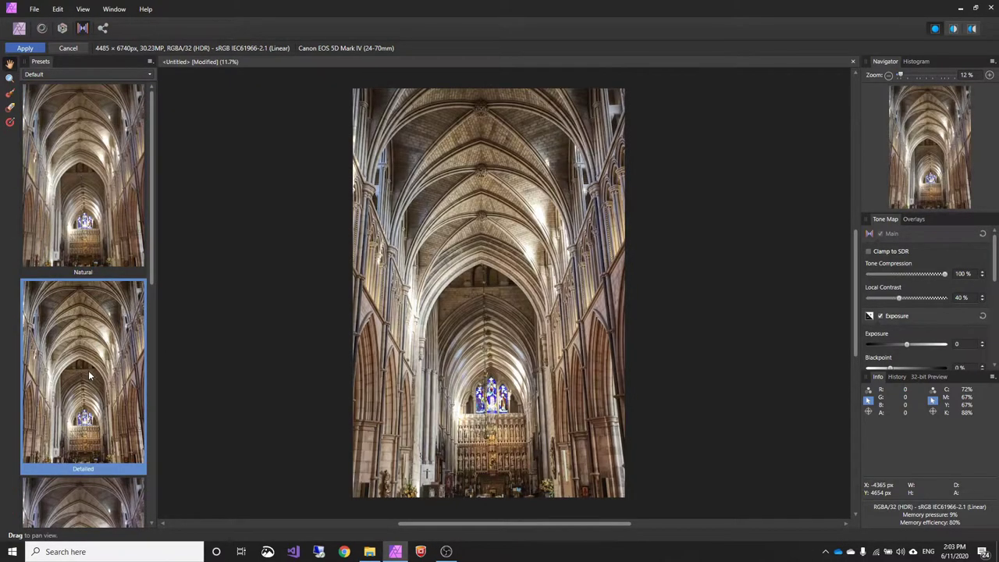
pyautogui.scroll(3, 477, 117)
pyautogui.moveTo(477, 138); pyautogui.dragTo(444, 300)
pyautogui.scroll(2, 505, 235)
pyautogui.moveTo(429, 362); pyautogui.dragTo(441, 281)
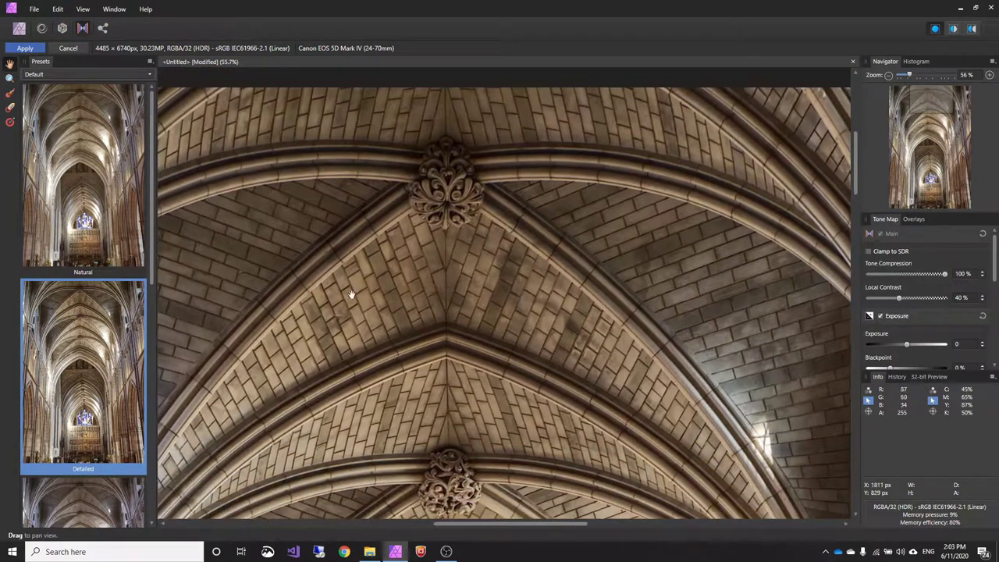
# Compare the Natural and Detailed presets on the ceiling brickwork, ending on Detailed.
pyautogui.click(99, 224)
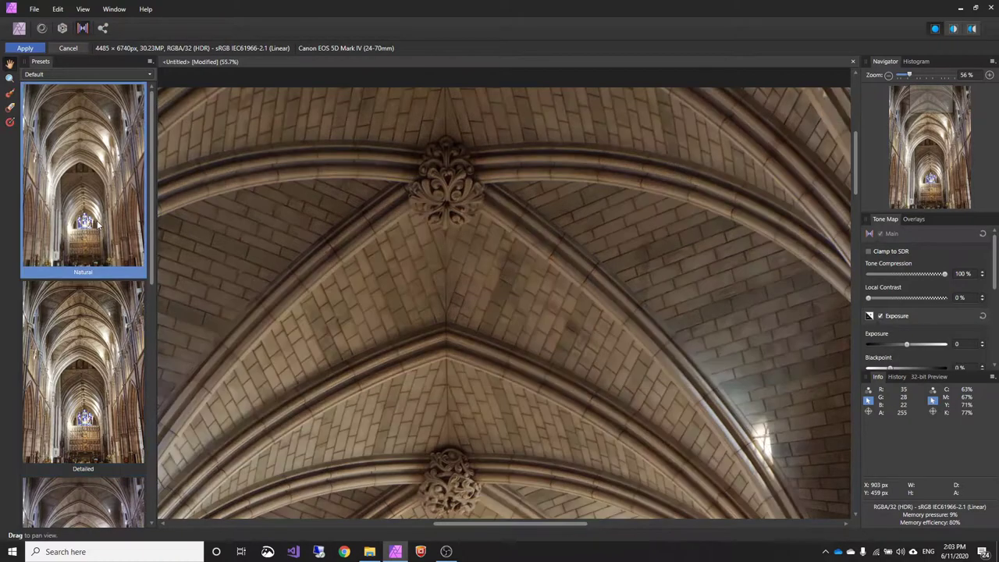
pyautogui.click(101, 331)
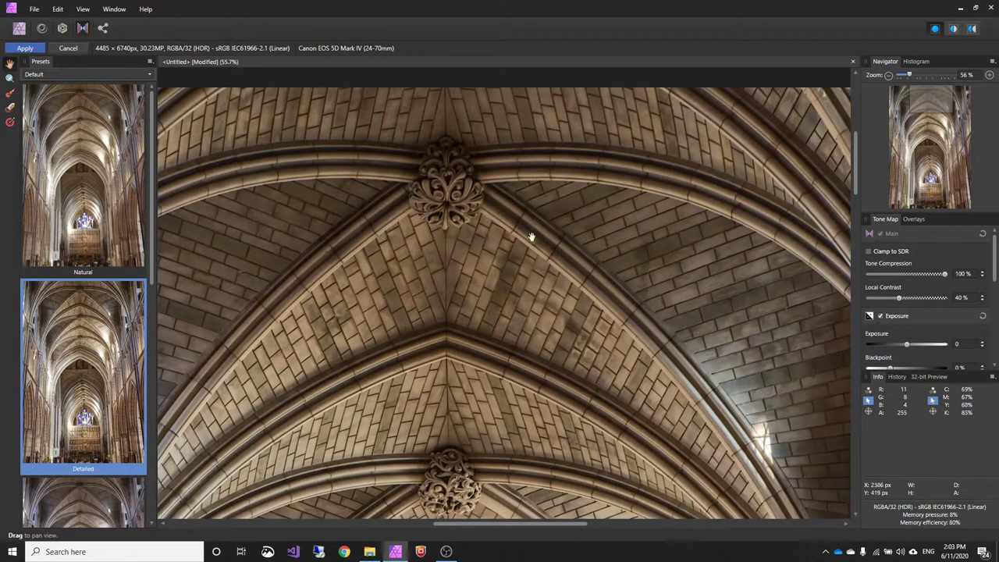
pyautogui.scroll(-1, 488, 390)
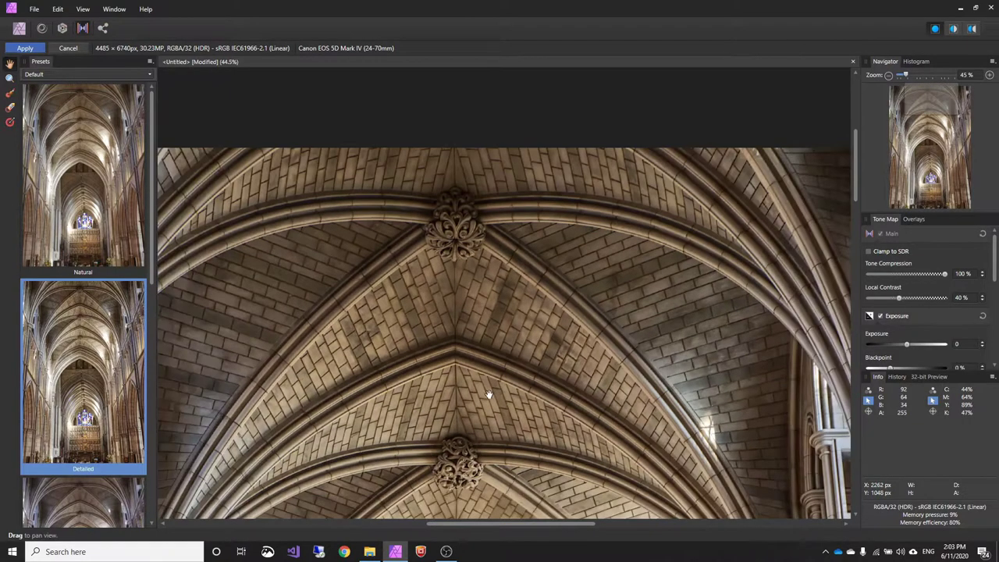
pyautogui.moveTo(487, 399); pyautogui.dragTo(501, 255)
# Apply the Cool preset and check its effect on the vaulted ceiling.
pyautogui.scroll(-4, 82, 365)
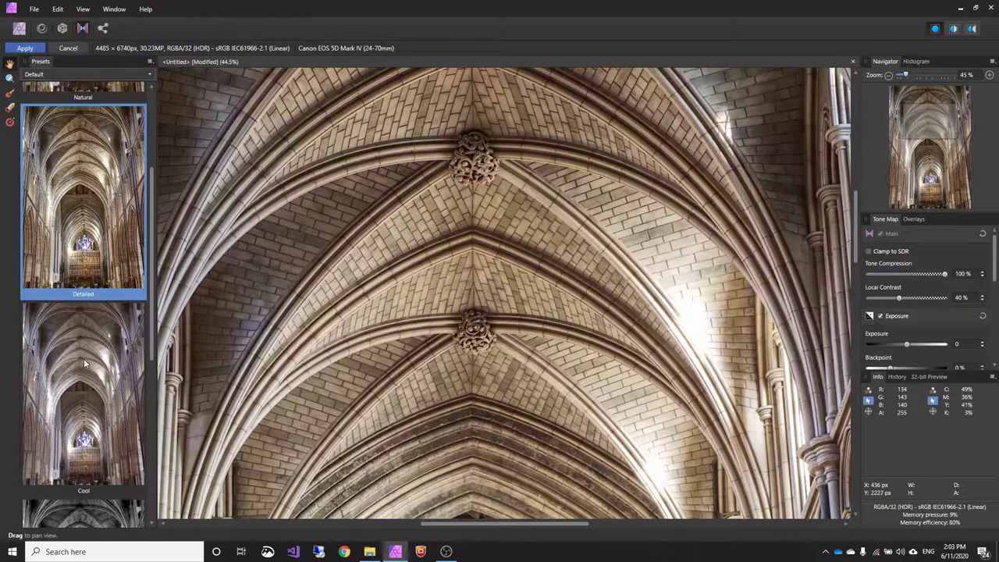
pyautogui.click(85, 362)
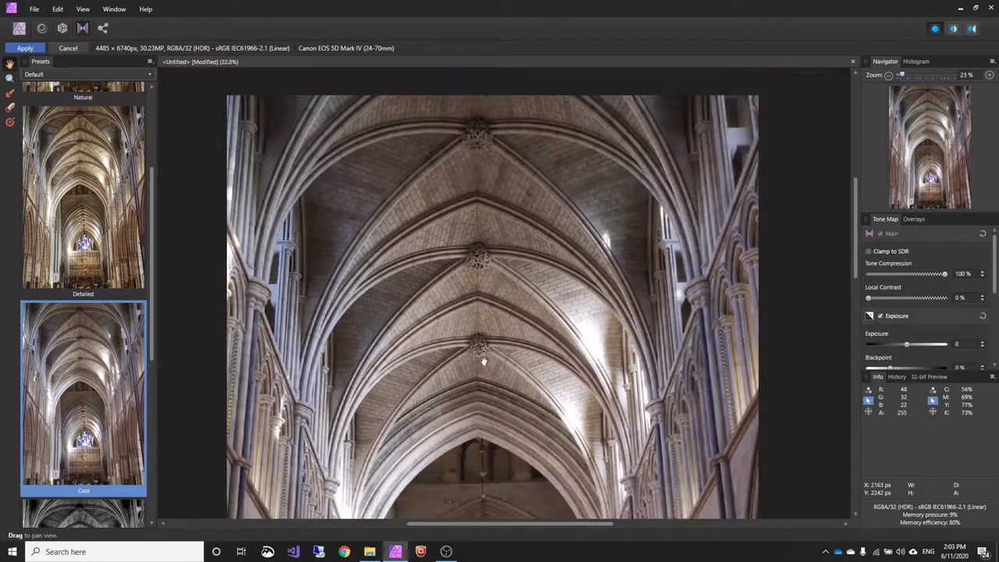
pyautogui.moveTo(477, 394)
pyautogui.mouseDown()
pyautogui.moveTo(474, 370)
pyautogui.moveTo(469, 392)
pyautogui.mouseUp()
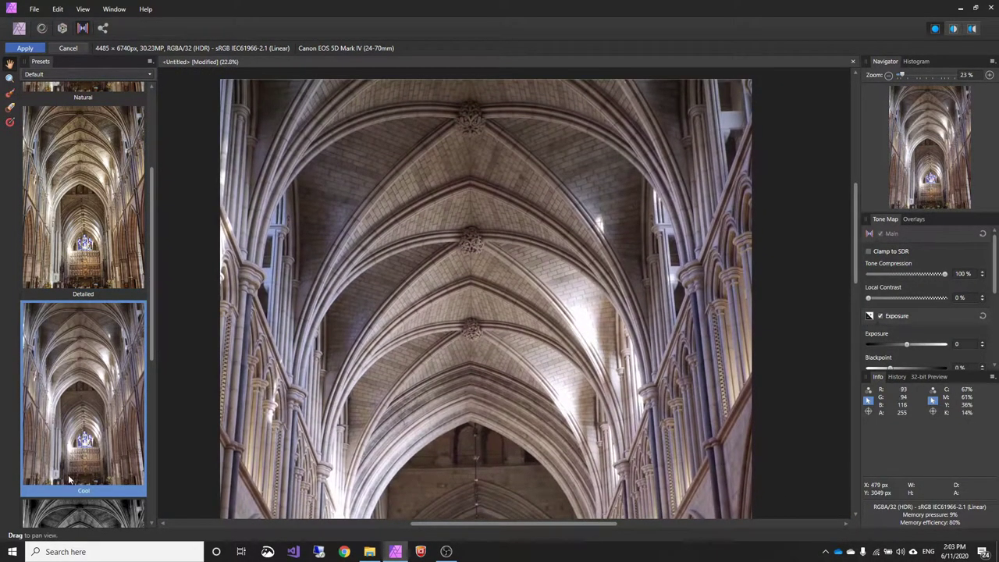
# Apply the High contrast black and white preset and inspect the ceiling brickwork up close.
pyautogui.scroll(-3, 70, 447)
pyautogui.click(86, 437)
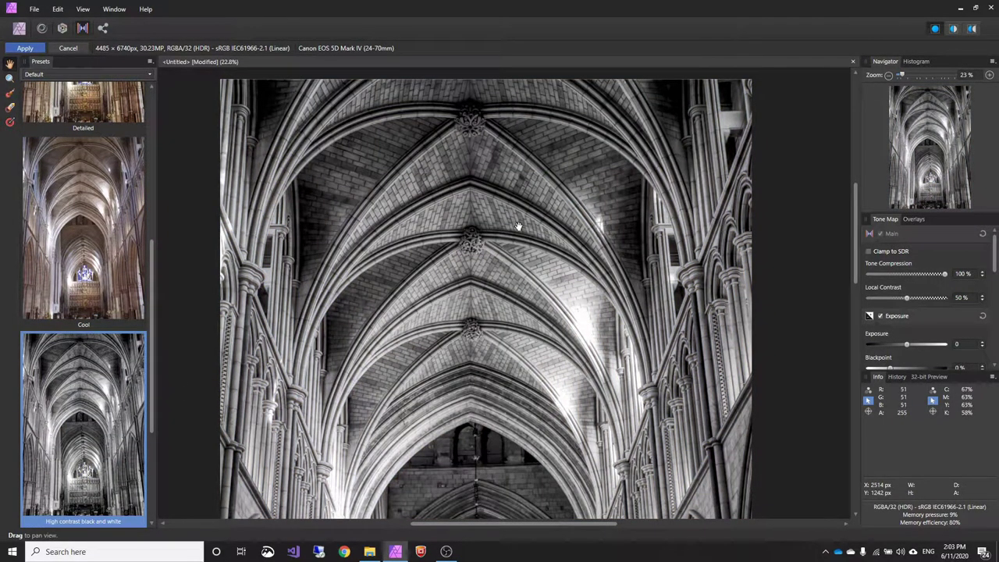
pyautogui.scroll(3, 482, 174)
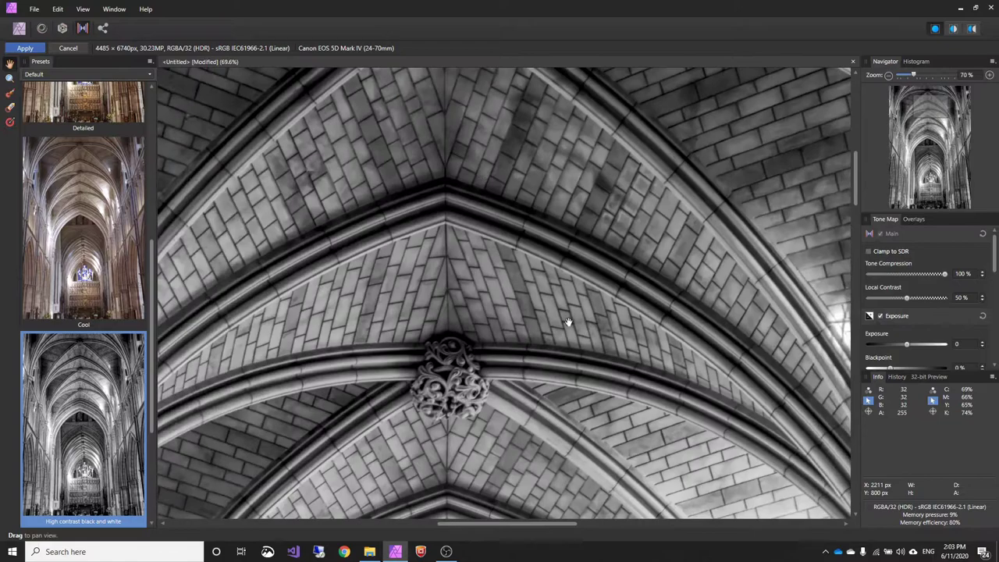
# Apply the Dramatic preset and check its effect on the vaulted ceiling, up close and from a distance.
pyautogui.scroll(-3, 573, 390)
pyautogui.scroll(-2, 77, 497)
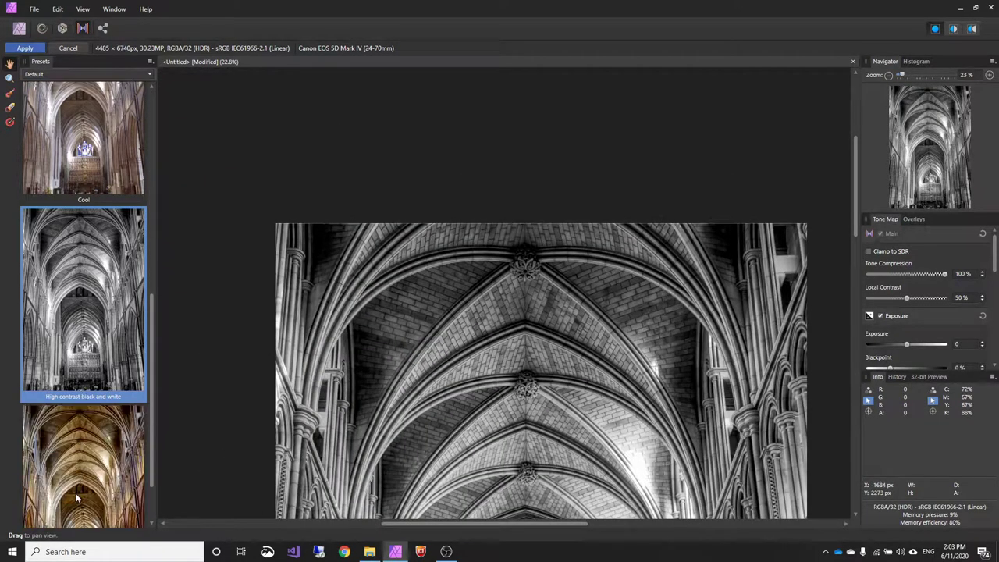
pyautogui.scroll(-1, 76, 486)
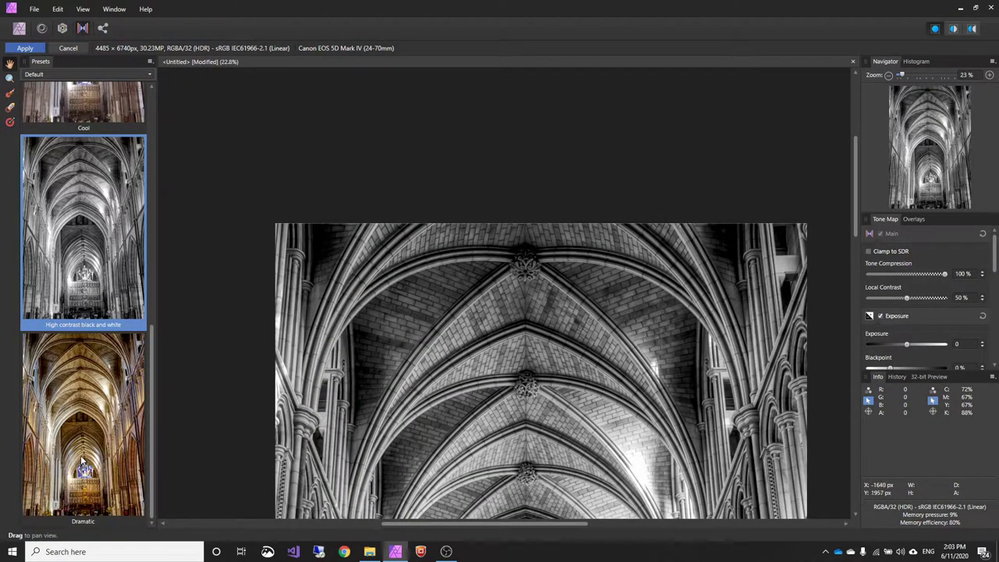
pyautogui.click(82, 462)
pyautogui.scroll(-3, 536, 402)
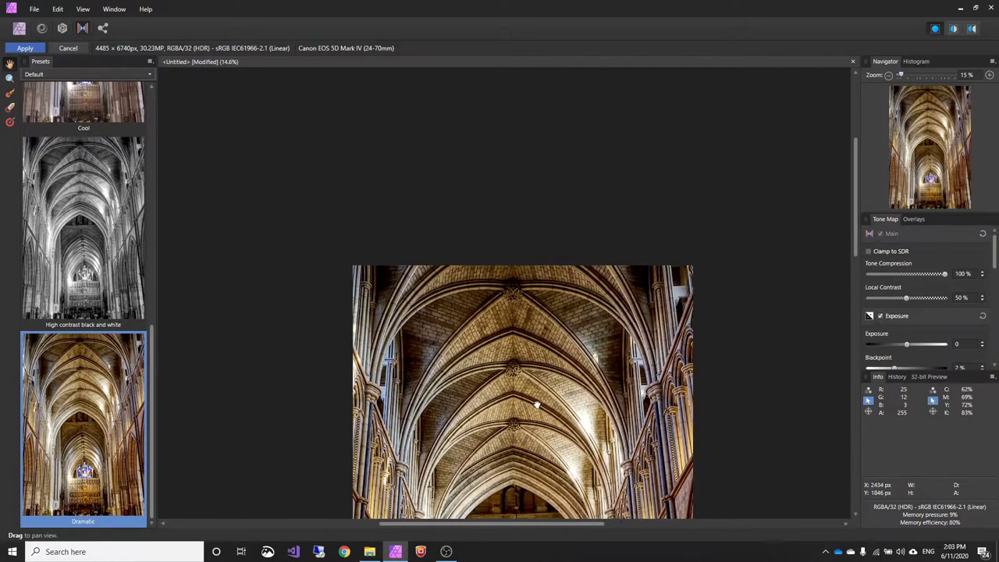
pyautogui.scroll(6, 536, 402)
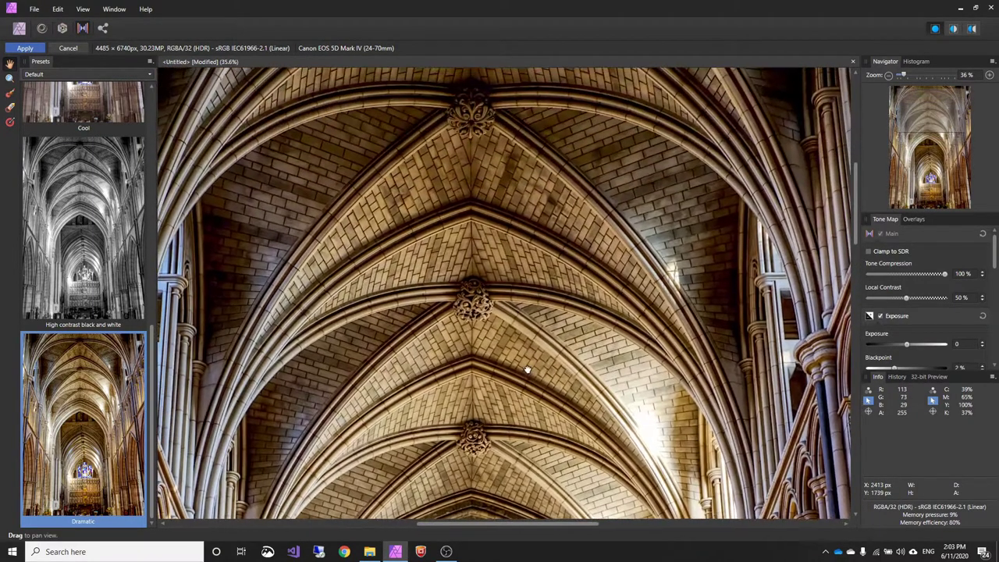
pyautogui.scroll(-3, 499, 352)
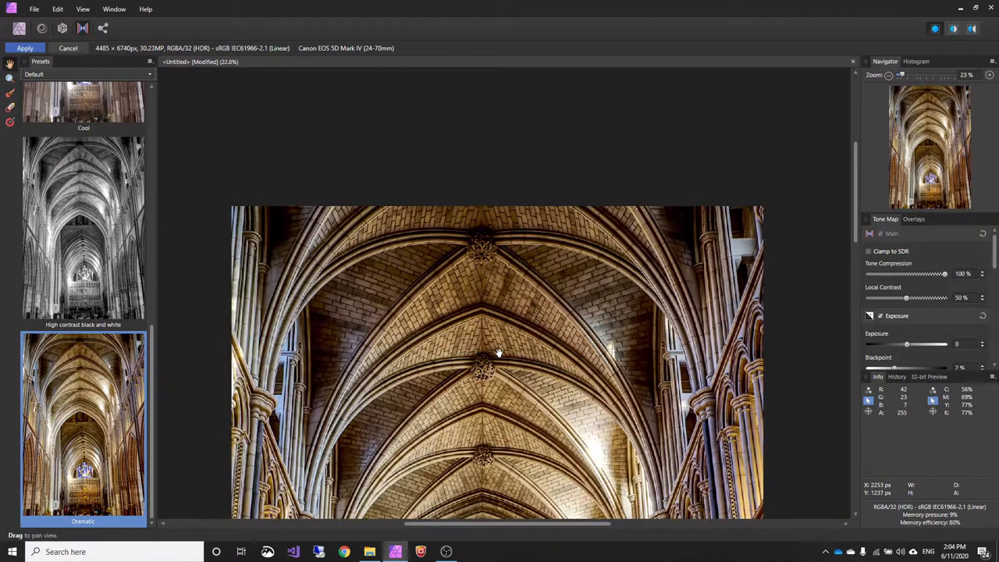
pyautogui.moveTo(492, 351); pyautogui.dragTo(478, 294)
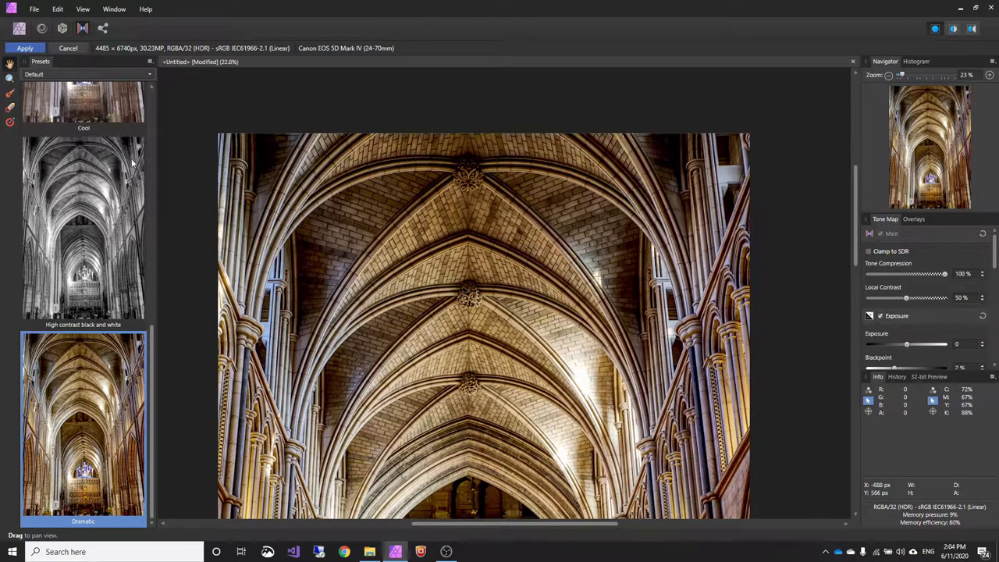
# Apply the Detailed preset again and inspect the bright highlights on the vault ribs and the whole interior.
pyautogui.scroll(-10, 92, 275)
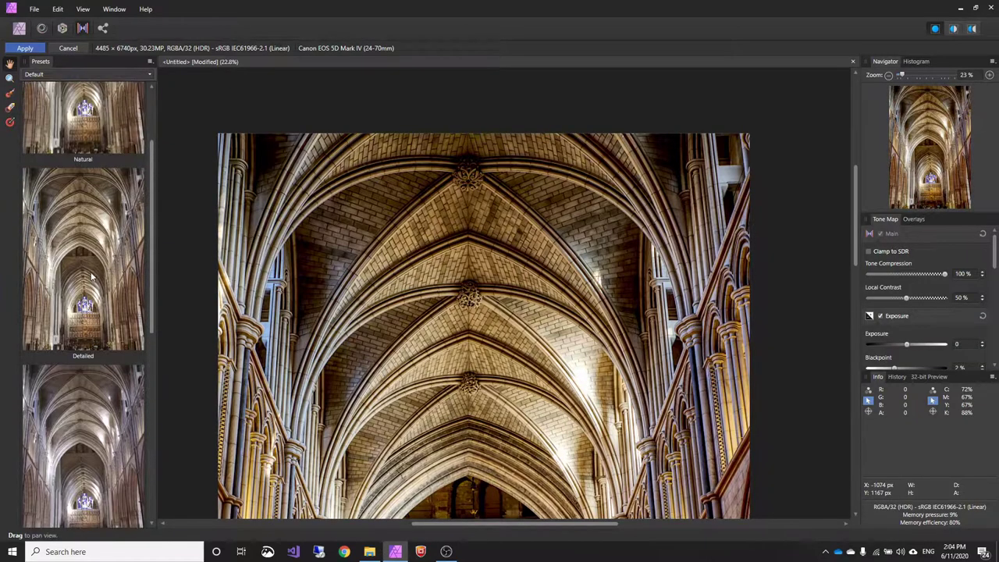
pyautogui.click(85, 350)
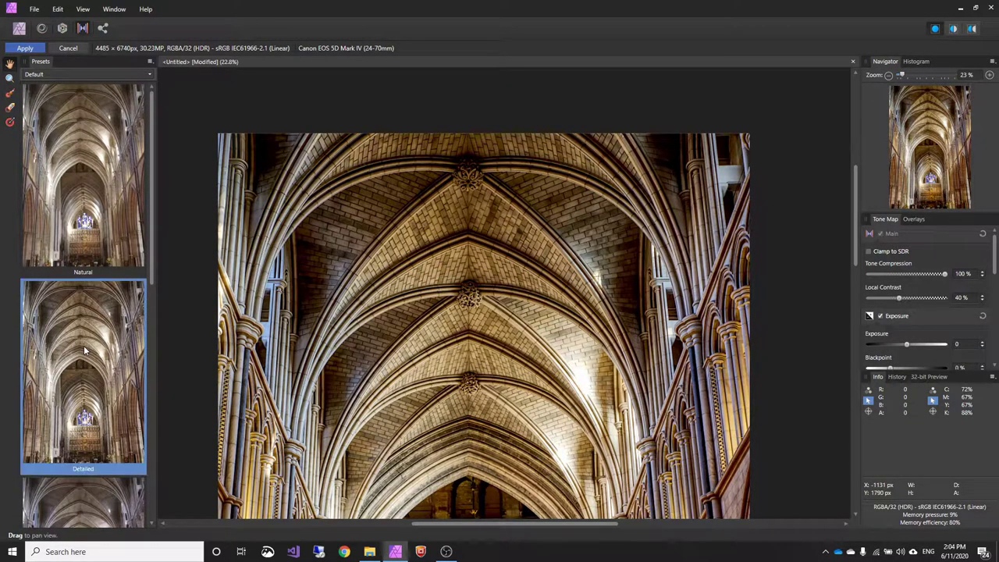
pyautogui.moveTo(509, 259)
pyautogui.mouseDown()
pyautogui.moveTo(513, 301)
pyautogui.moveTo(513, 249)
pyautogui.mouseUp()
pyautogui.scroll(8, 612, 395)
pyautogui.scroll(2, 460, 230)
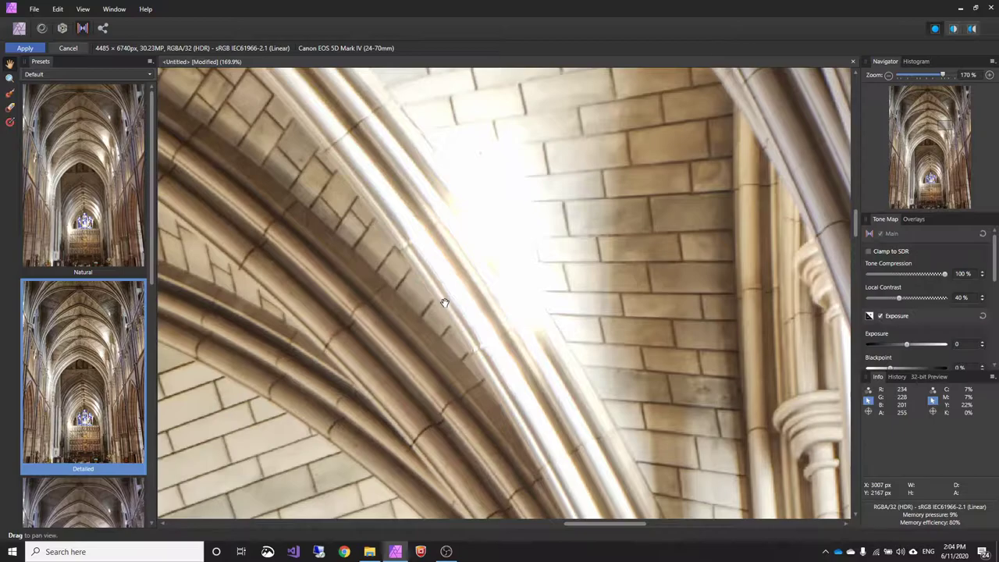
pyautogui.scroll(-6, 501, 289)
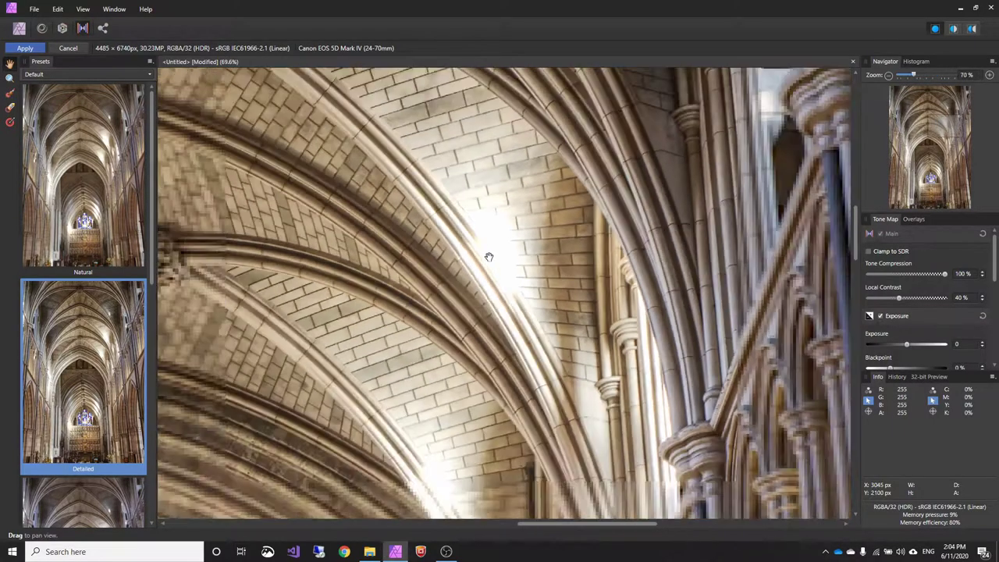
pyautogui.scroll(-4, 544, 299)
pyautogui.scroll(-3, 544, 299)
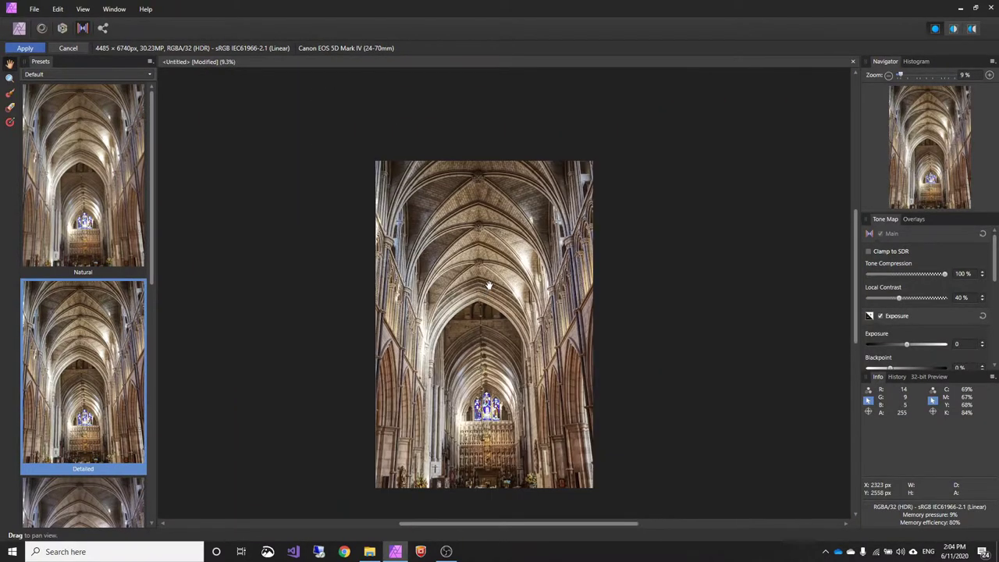
pyautogui.moveTo(488, 285); pyautogui.dragTo(484, 279)
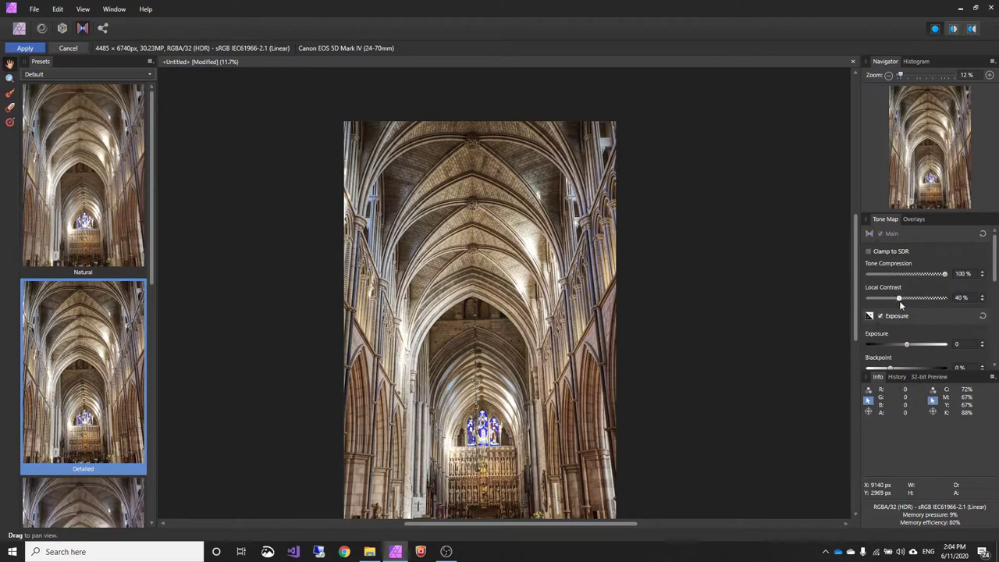
# Set the Local Contrast to 53% and look through the remaining tone-mapping settings.
pyautogui.moveTo(918, 300)
pyautogui.mouseDown()
pyautogui.moveTo(947, 299)
pyautogui.moveTo(905, 303)
pyautogui.mouseUp()
pyautogui.scroll(-5, 909, 297)
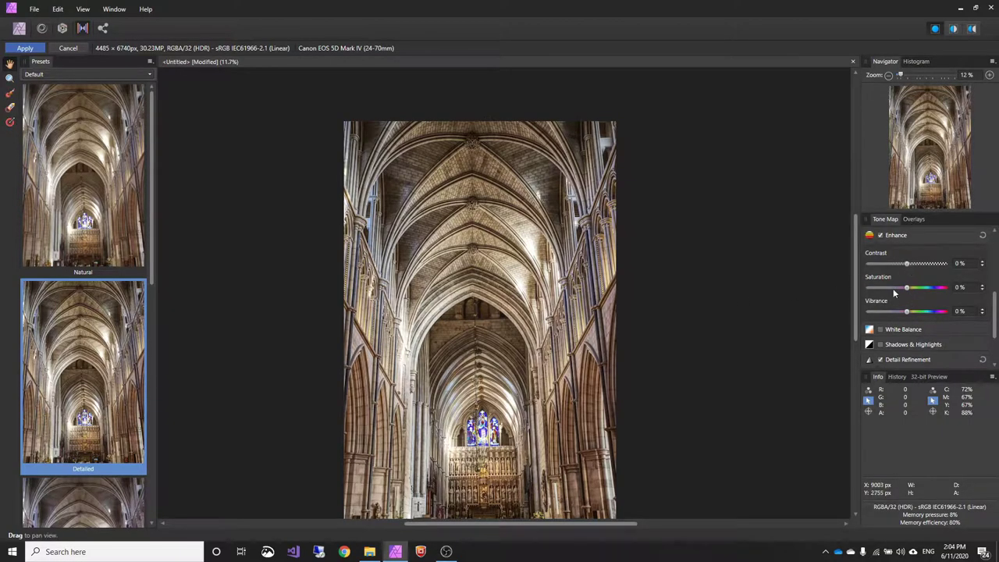
pyautogui.scroll(-3, 896, 293)
pyautogui.scroll(8, 905, 297)
pyautogui.scroll(3, 847, 292)
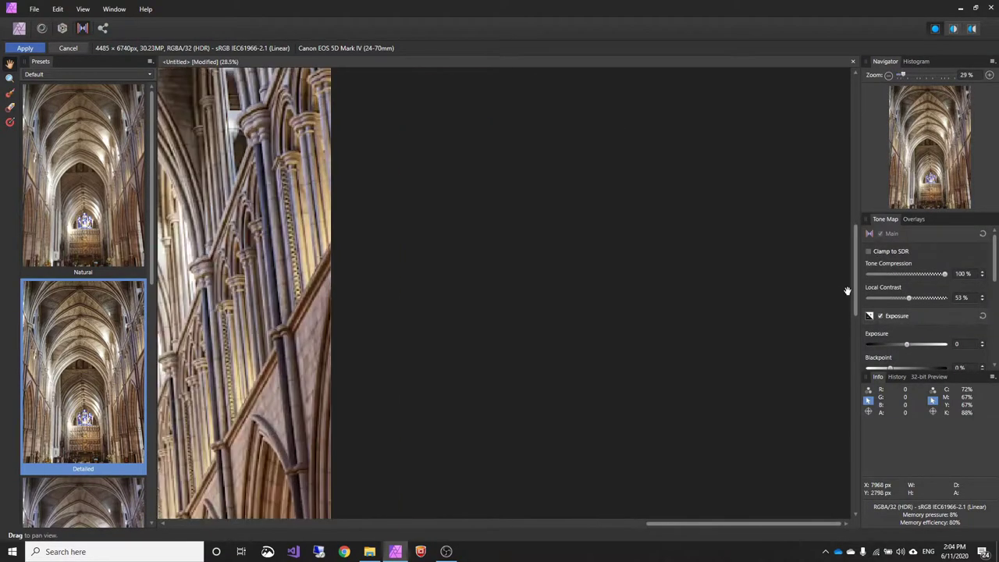
# Switch briefly to the Natural preset, reselect Detailed, and commit the tone mapping to the image.
pyautogui.click(92, 251)
pyautogui.click(76, 414)
pyautogui.scroll(2, 456, 263)
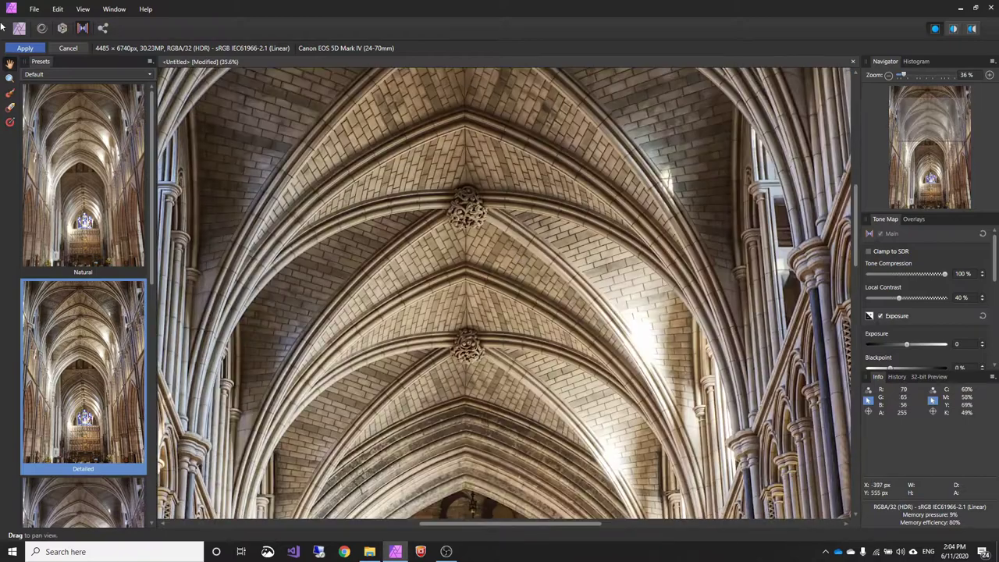
pyautogui.click(25, 48)
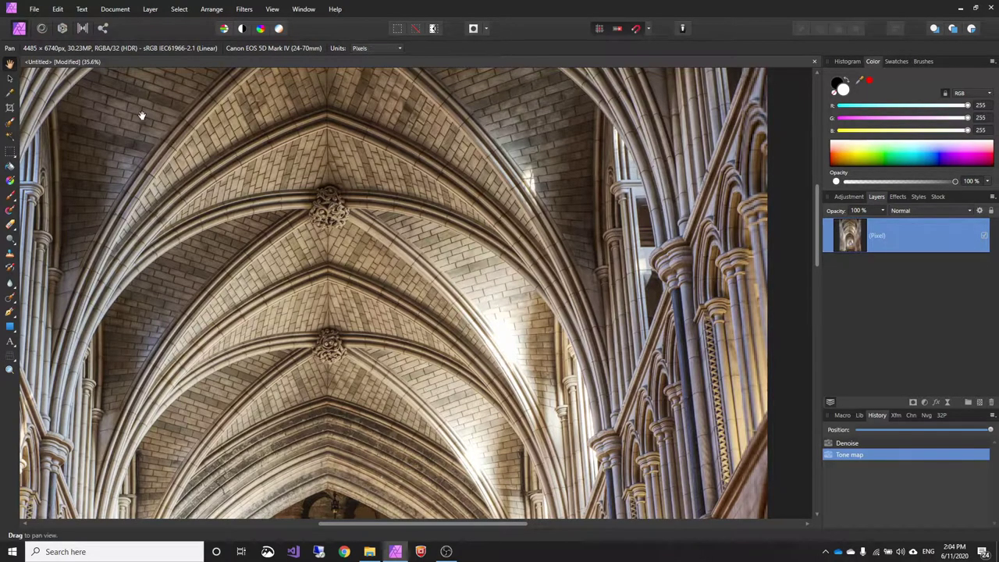
# Examine the tone-mapped image as a whole and the bright highlights along the ceiling ribs up close.
pyautogui.moveTo(326, 275); pyautogui.dragTo(393, 292)
pyautogui.scroll(-2, 460, 290)
pyautogui.scroll(-3, 525, 267)
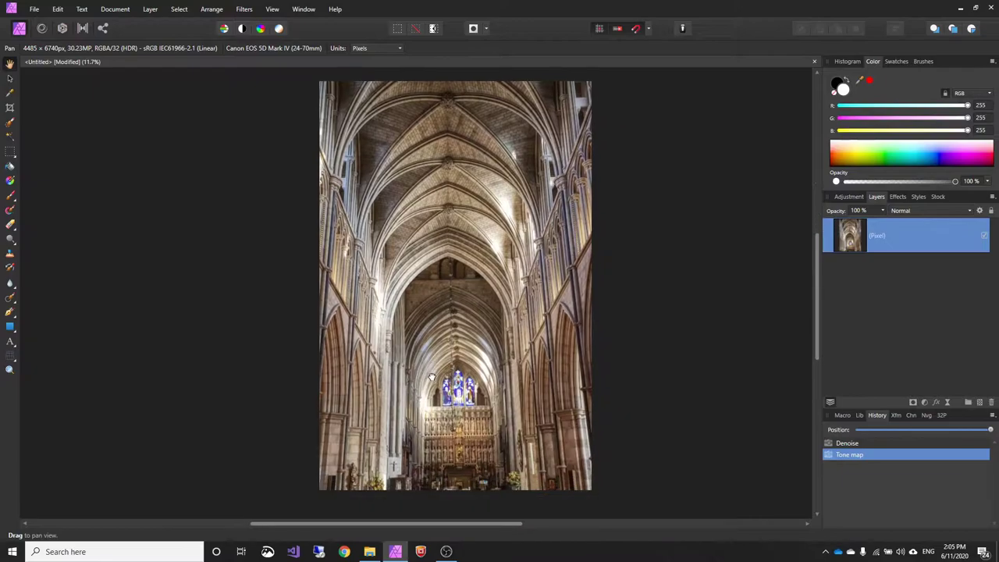
pyautogui.scroll(7, 500, 328)
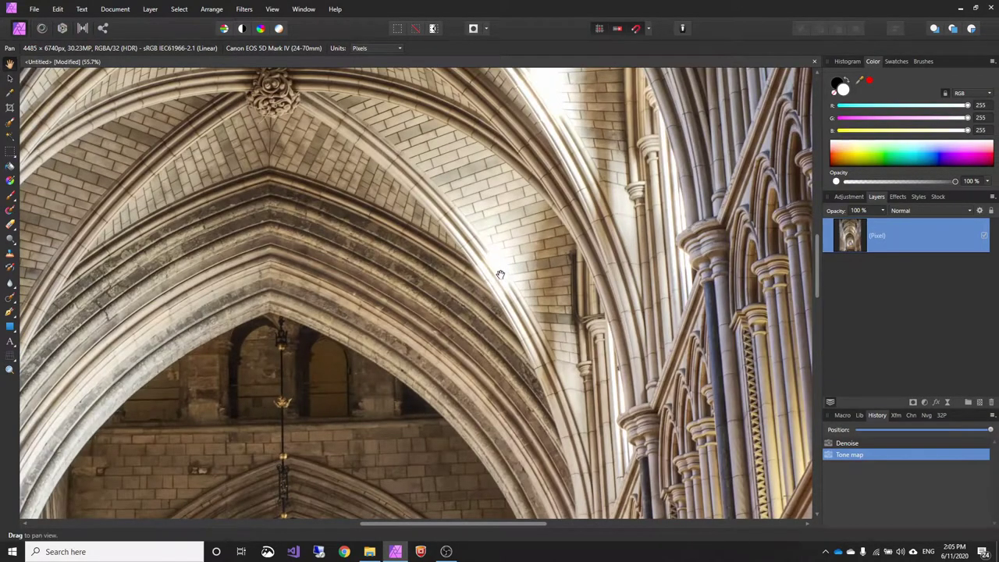
pyautogui.scroll(1, 500, 274)
pyautogui.moveTo(519, 186); pyautogui.dragTo(488, 364)
pyautogui.moveTo(479, 192); pyautogui.dragTo(470, 272)
pyautogui.moveTo(492, 215); pyautogui.dragTo(495, 316)
pyautogui.scroll(-5, 494, 315)
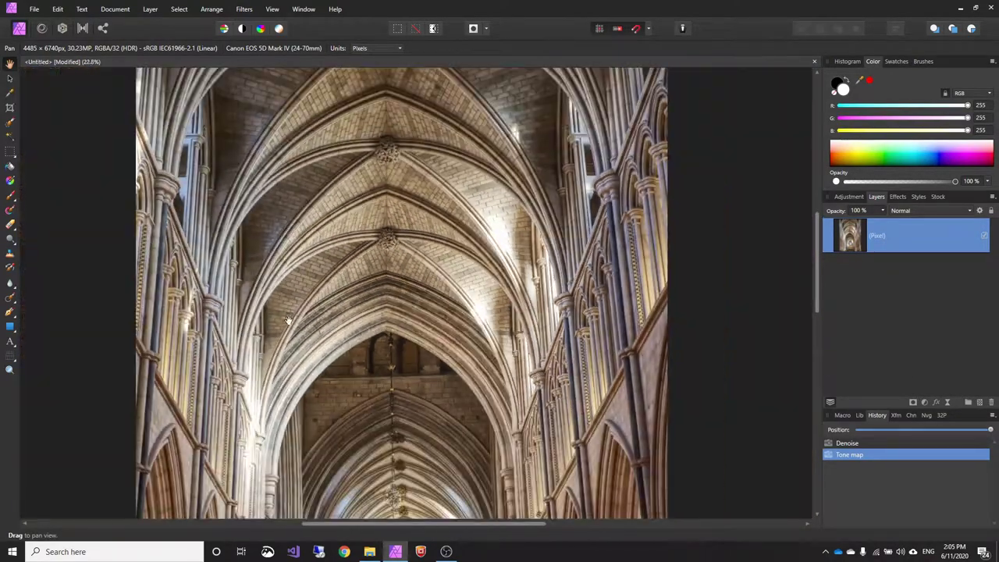
# Examine the gallery columns and arches along the nave's left wall for highlight detail and edge quality.
pyautogui.moveTo(289, 304); pyautogui.dragTo(437, 305)
pyautogui.scroll(5, 337, 265)
pyautogui.moveTo(356, 425); pyautogui.dragTo(302, 288)
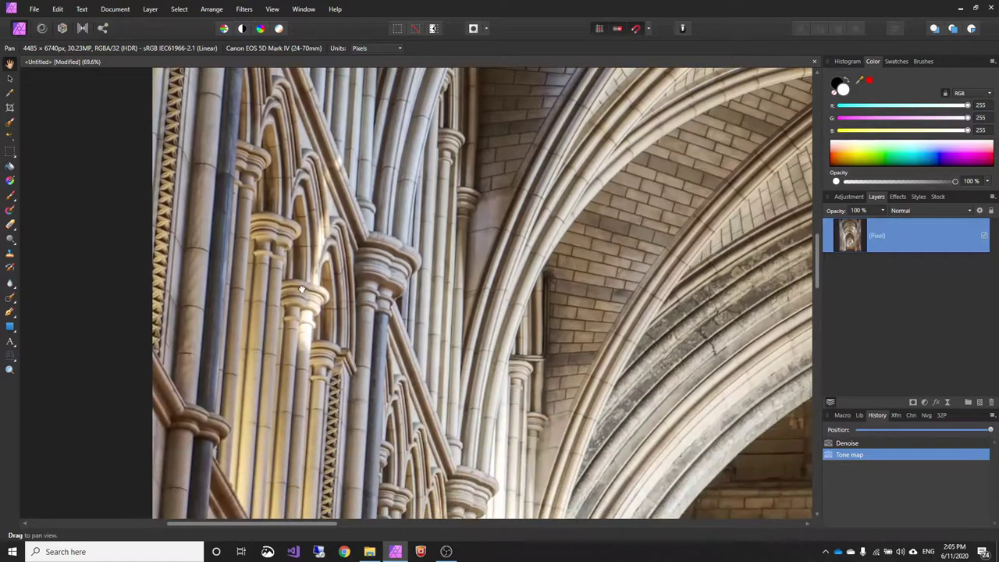
pyautogui.scroll(-4, 321, 317)
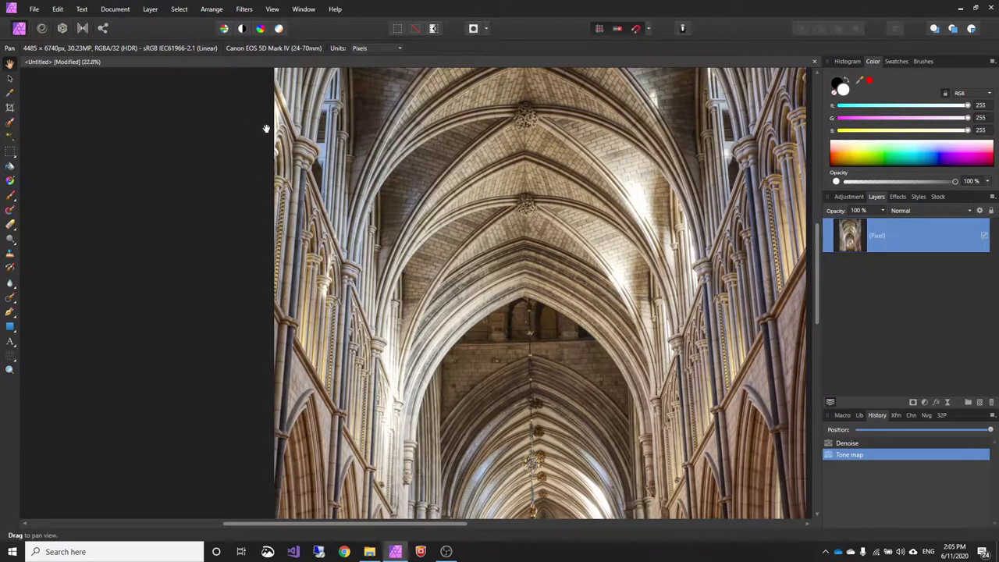
pyautogui.scroll(6, 265, 129)
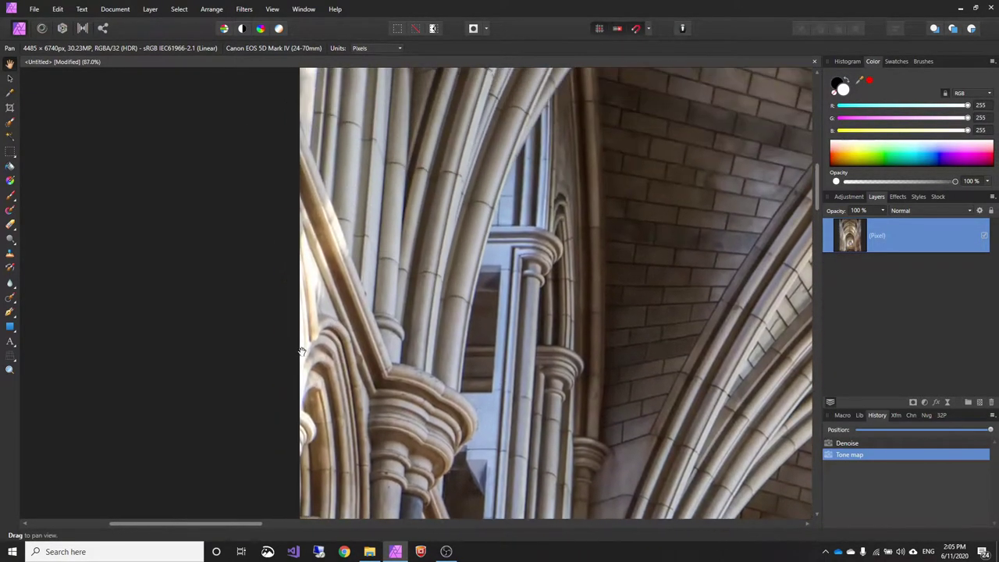
pyautogui.scroll(3, 302, 351)
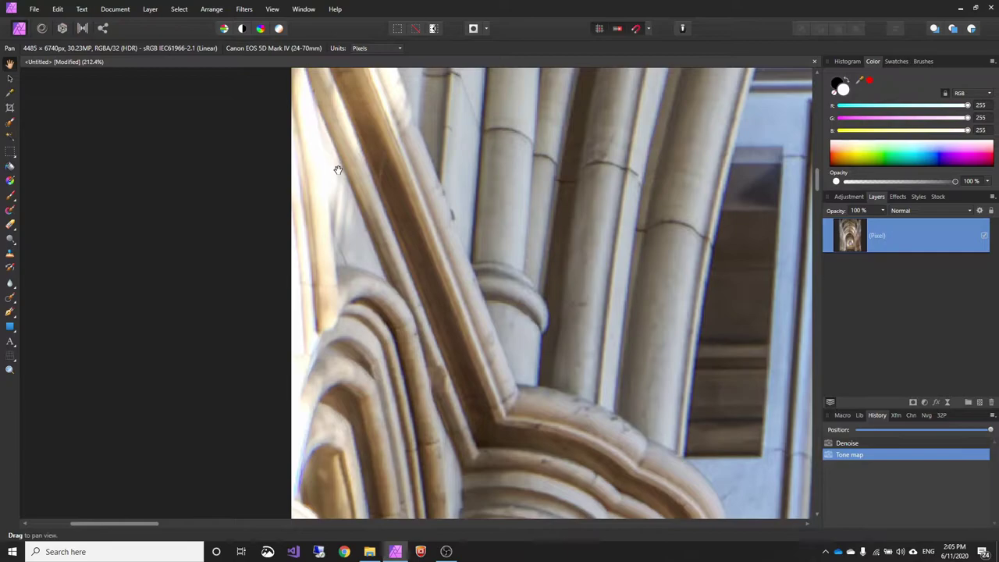
pyautogui.scroll(-3, 327, 341)
pyautogui.scroll(-5, 325, 296)
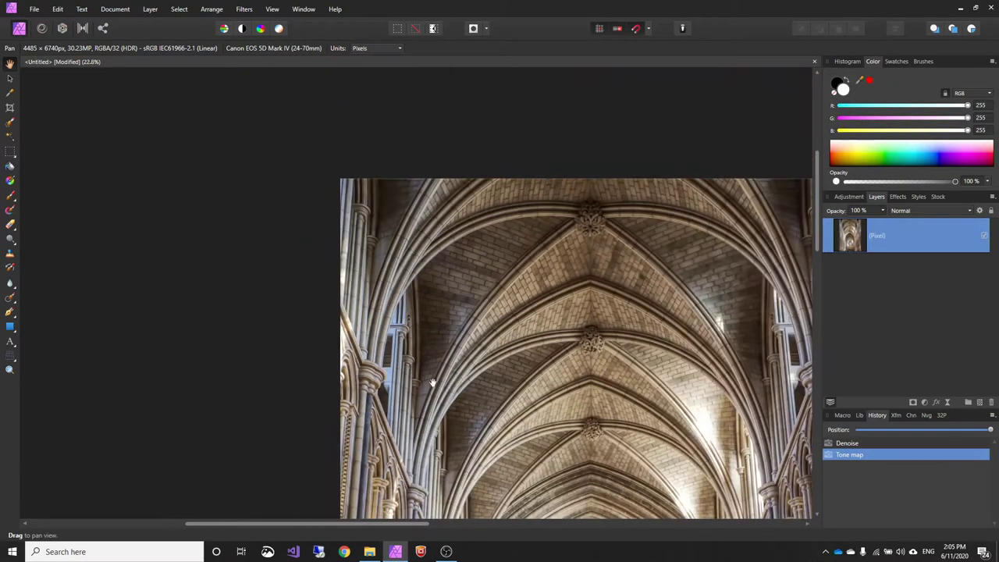
pyautogui.scroll(-3, 441, 383)
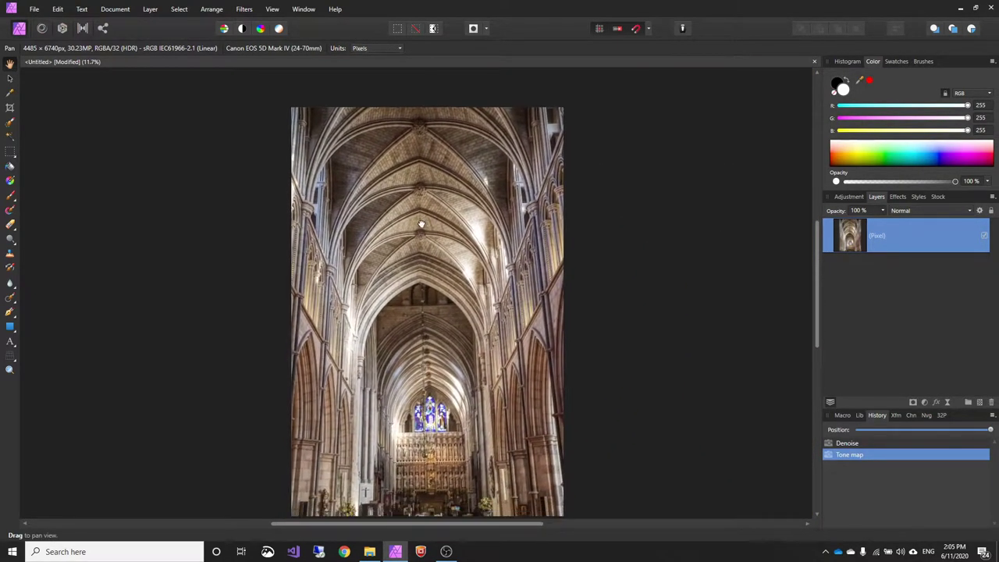
pyautogui.moveTo(420, 224); pyautogui.dragTo(435, 217)
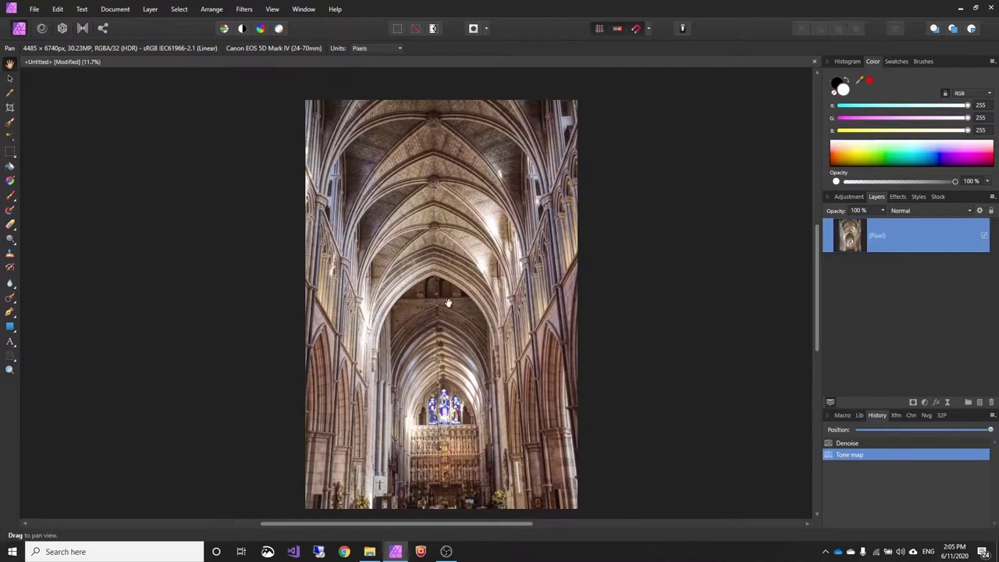
# Examine the stained-glass window, the chandelier and the bright ribs of the vault above the altar.
pyautogui.scroll(6, 473, 353)
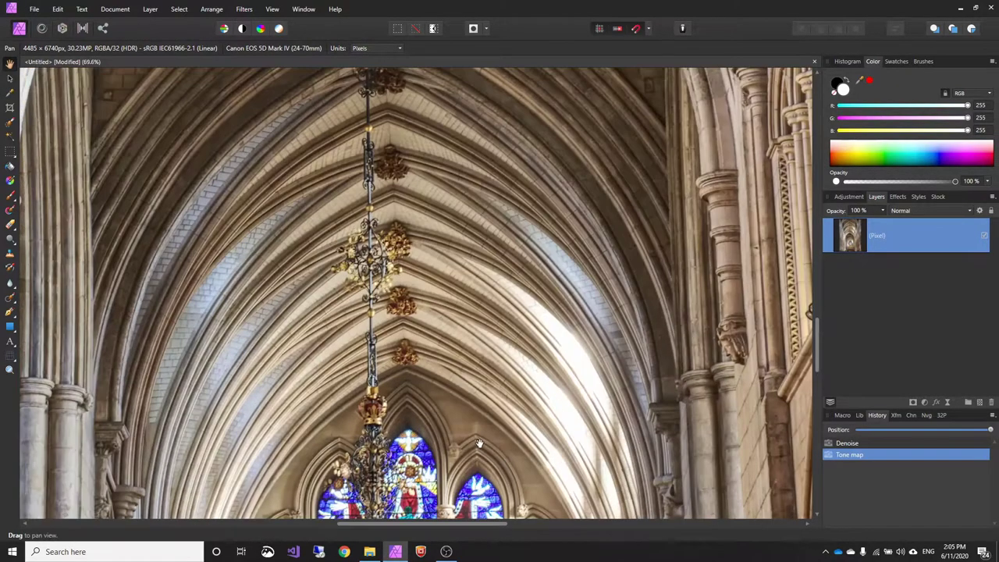
pyautogui.moveTo(479, 443); pyautogui.dragTo(458, 328)
pyautogui.scroll(2, 279, 286)
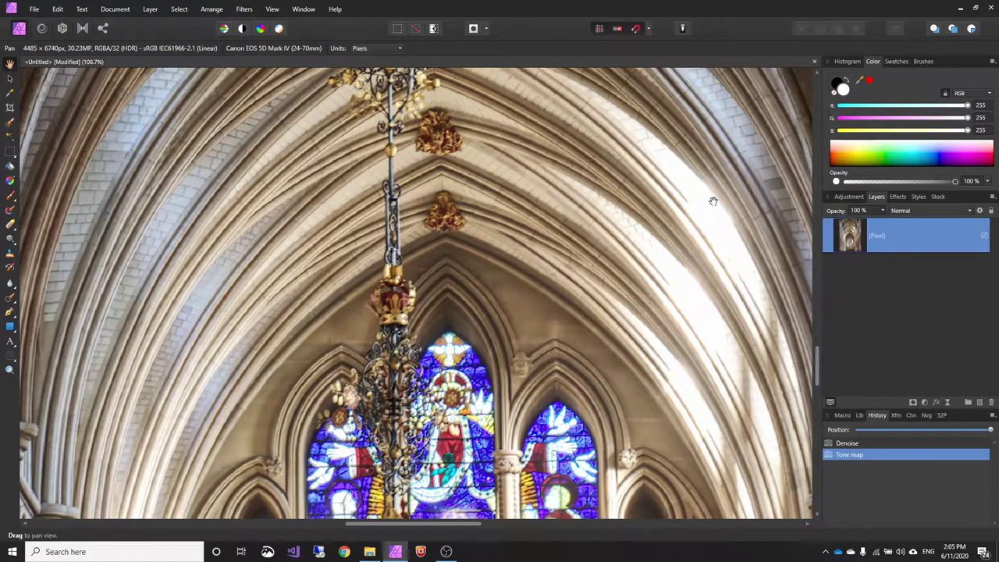
pyautogui.scroll(-2, 521, 359)
pyautogui.scroll(-4, 521, 359)
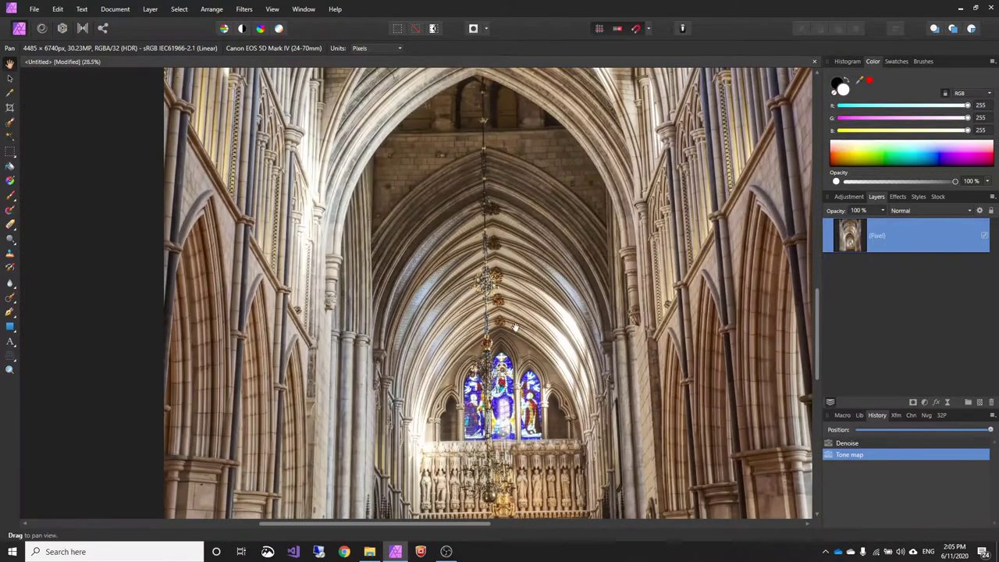
pyautogui.scroll(-3, 459, 298)
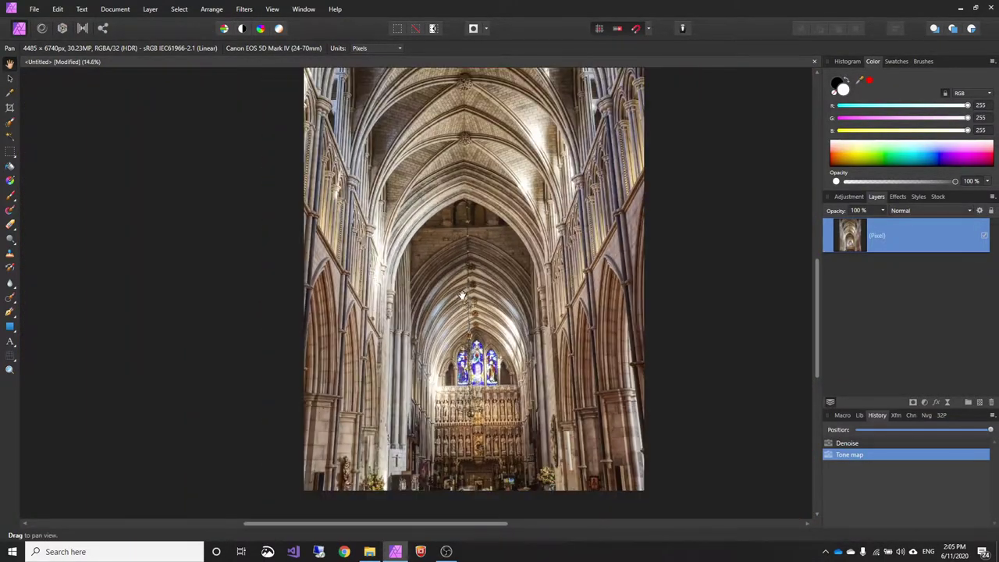
pyautogui.moveTo(487, 300)
pyautogui.mouseDown()
pyautogui.moveTo(479, 324)
pyautogui.moveTo(474, 294)
pyautogui.mouseUp()
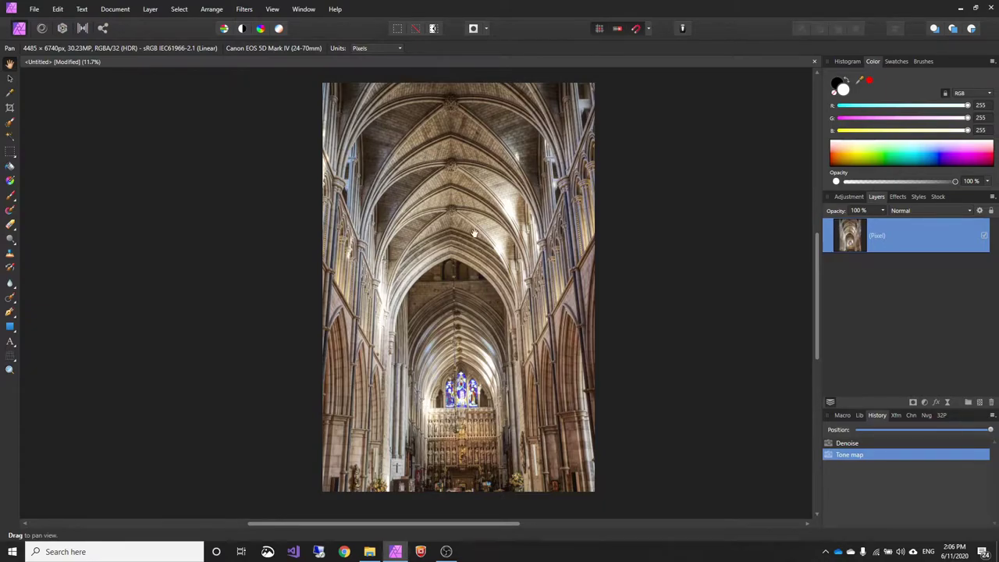
# Recheck the sunlit gallery columns on the left wall up close, comparing them with the whole nave.
pyautogui.scroll(3, 387, 308)
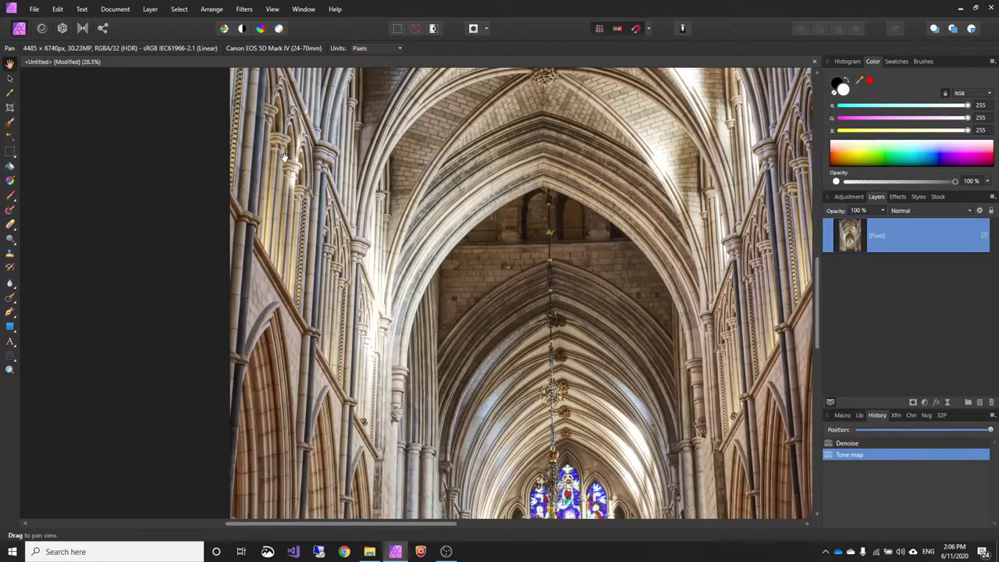
pyautogui.scroll(3, 294, 164)
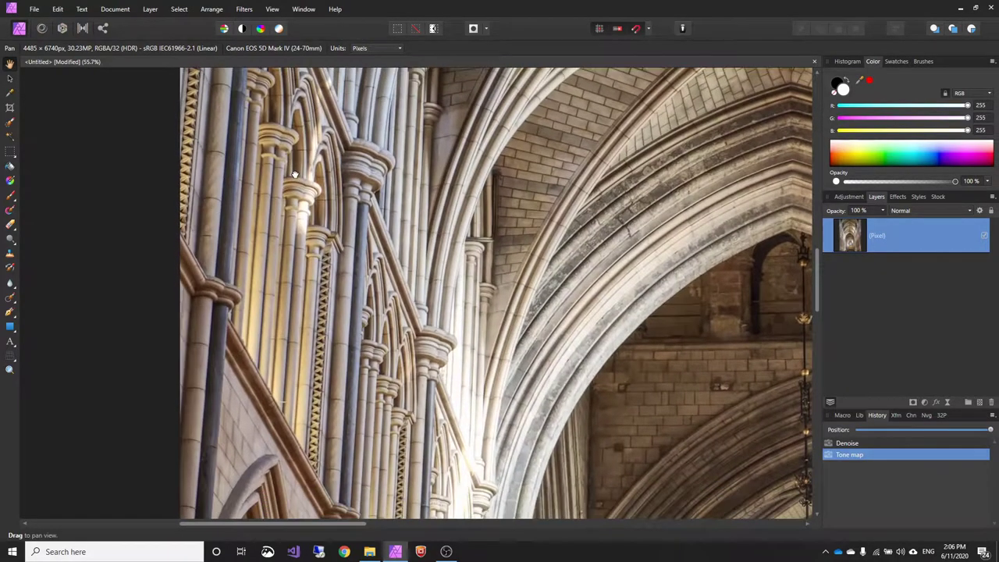
pyautogui.moveTo(295, 174); pyautogui.dragTo(297, 217)
pyautogui.scroll(2, 320, 218)
pyautogui.scroll(-3, 320, 208)
pyautogui.scroll(-2, 320, 207)
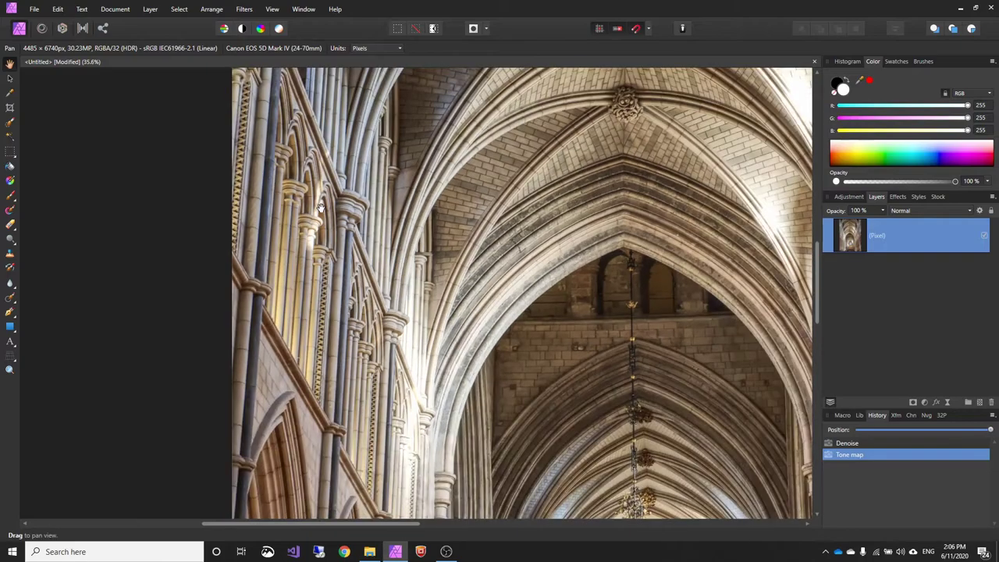
pyautogui.scroll(-2, 336, 212)
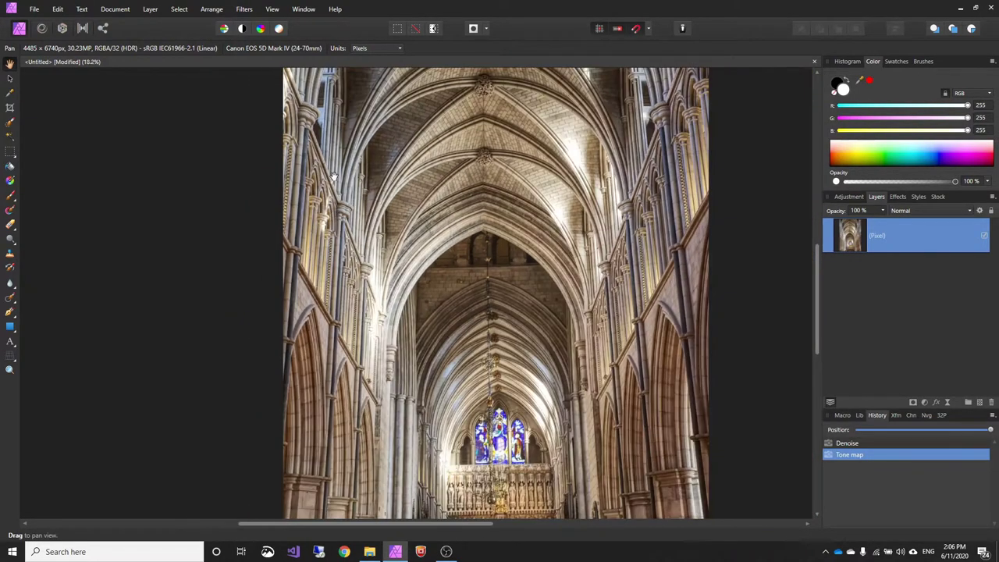
# Activate the Rectangular Marquee Tool and mark a small area beside the bright ribs on the right side of the vault.
pyautogui.scroll(-2, 383, 216)
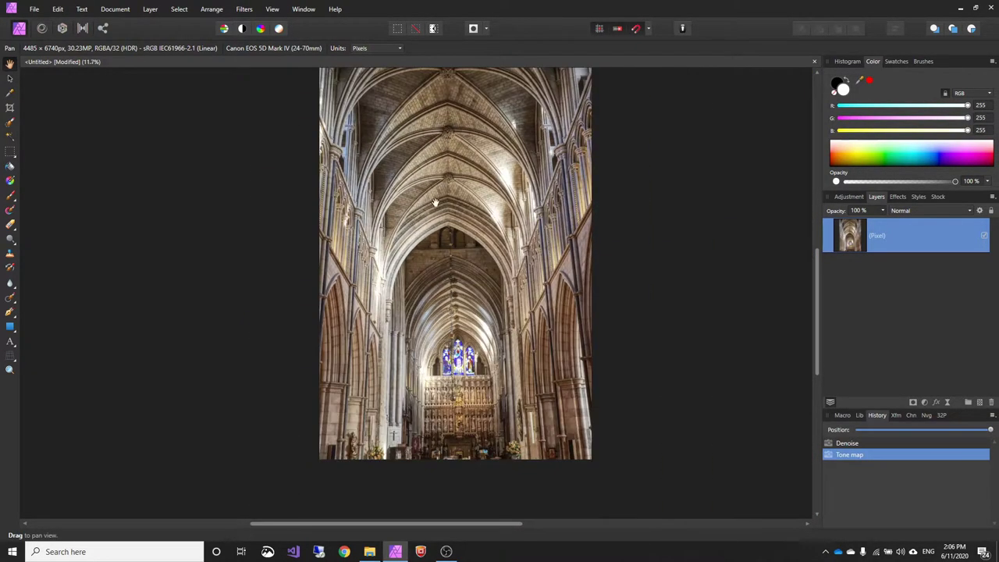
pyautogui.scroll(1, 430, 234)
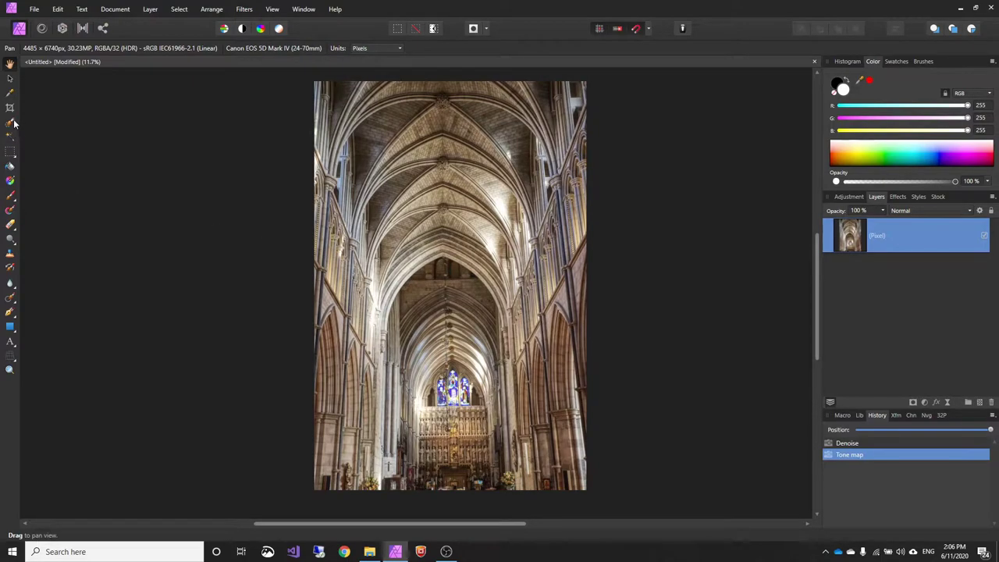
pyautogui.click(10, 151)
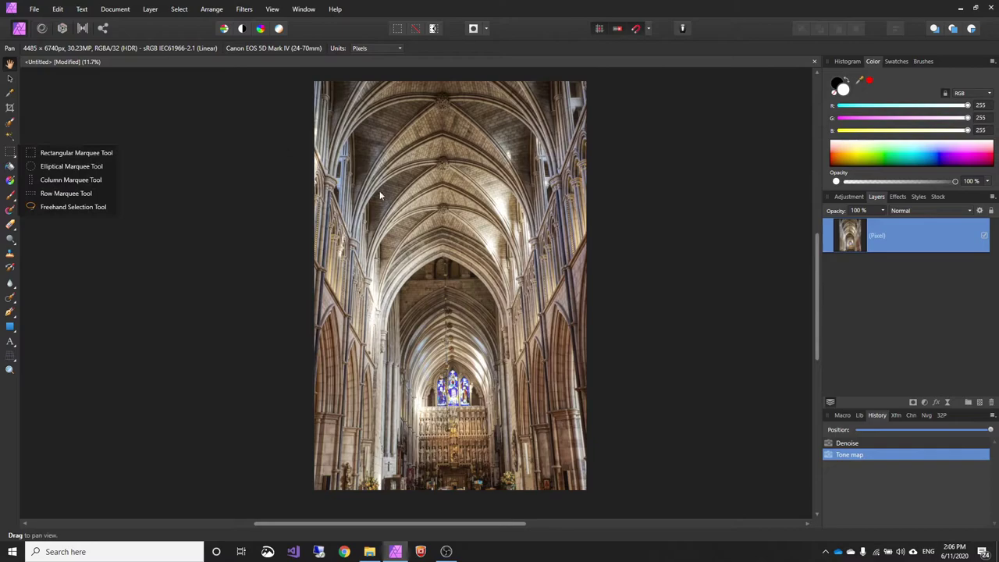
pyautogui.click(98, 153)
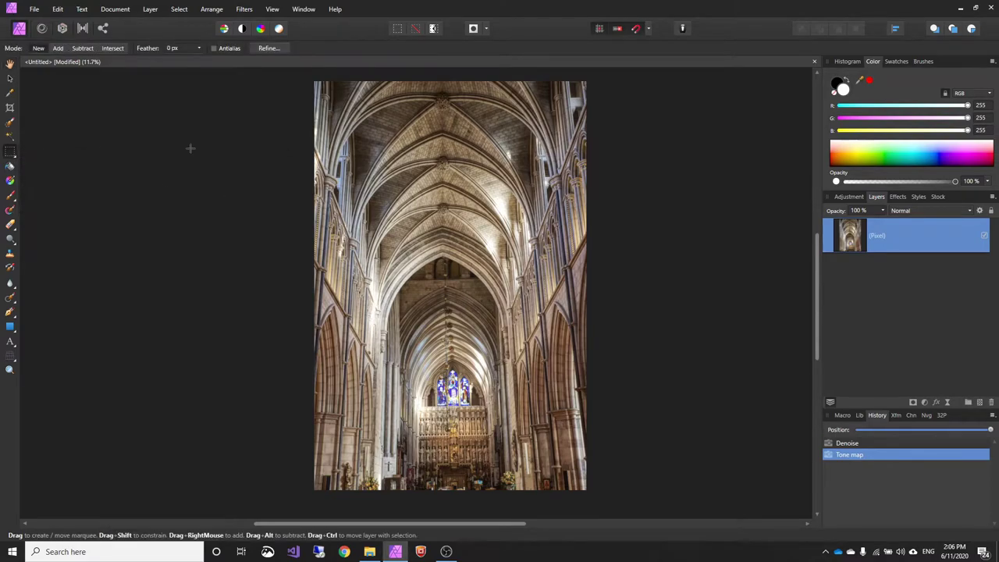
pyautogui.scroll(1, 446, 97)
pyautogui.moveTo(419, 120); pyautogui.dragTo(483, 166)
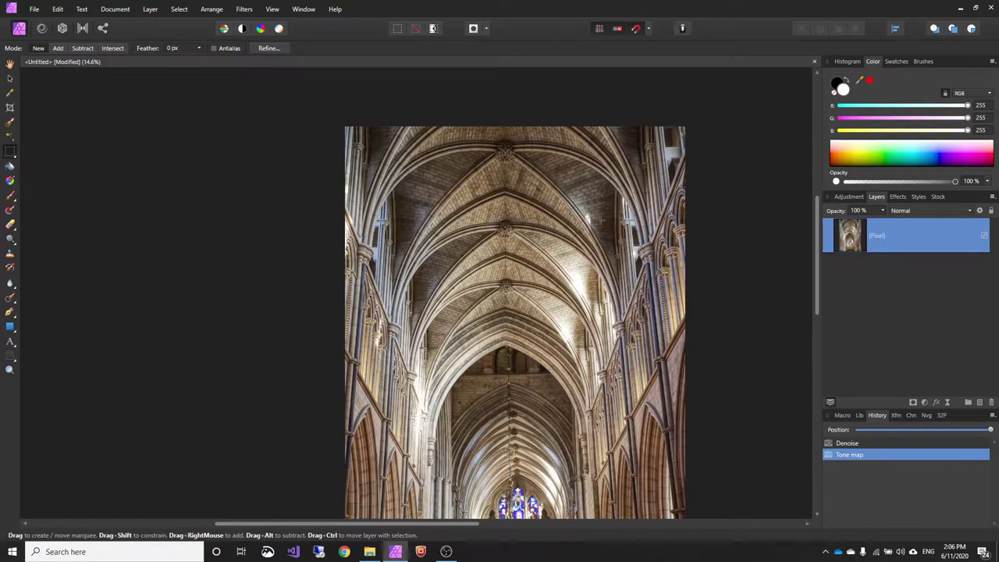
pyautogui.scroll(5, 576, 199)
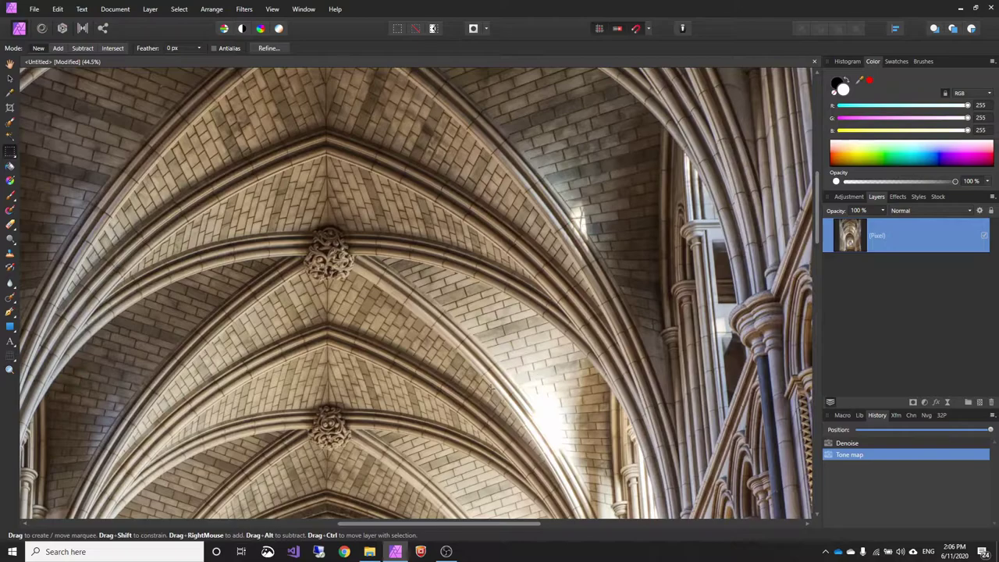
pyautogui.scroll(-3, 571, 451)
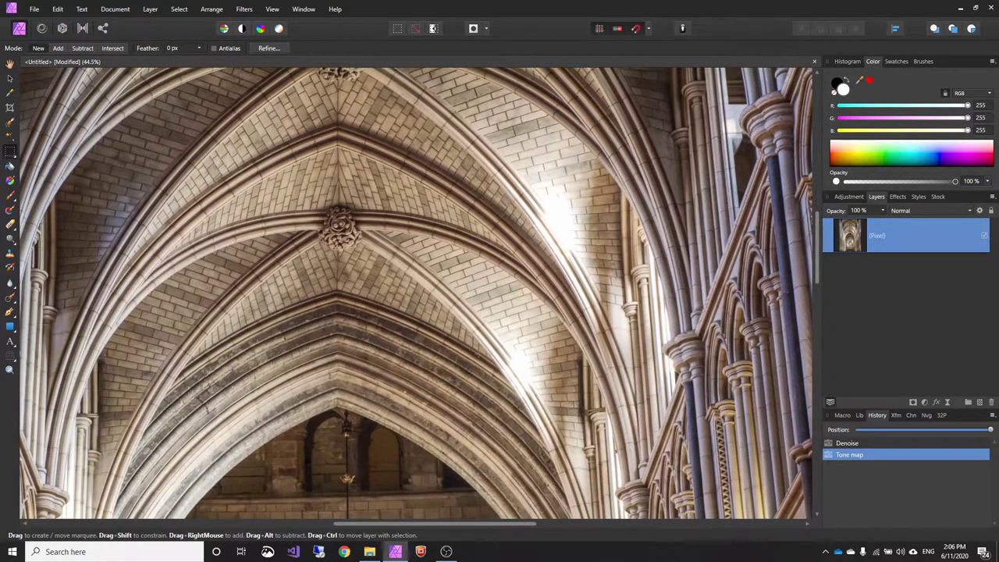
pyautogui.moveTo(490, 426); pyautogui.dragTo(546, 456)
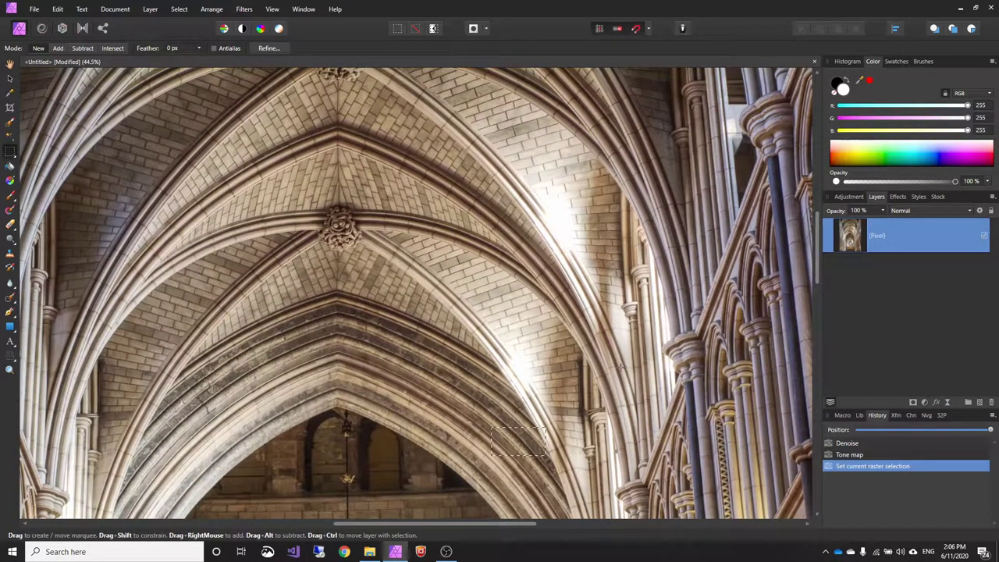
# Make a rectangular selection over the left half of the vaulted ceiling, from the upper ribs down to below the large arch.
pyautogui.scroll(-1, 622, 368)
pyautogui.scroll(-2, 370, 286)
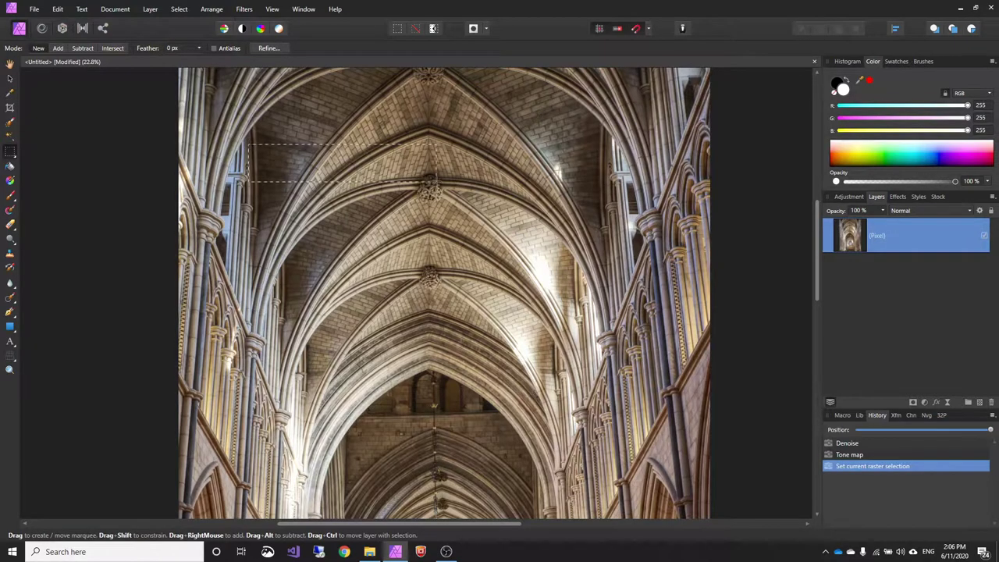
pyautogui.moveTo(435, 181); pyautogui.dragTo(417, 216)
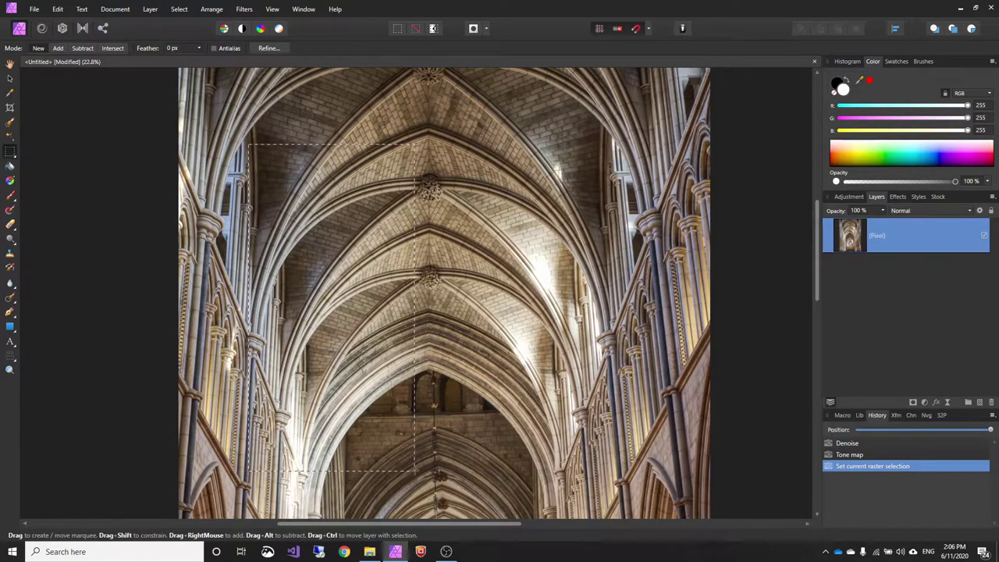
pyautogui.moveTo(411, 478); pyautogui.dragTo(410, 476)
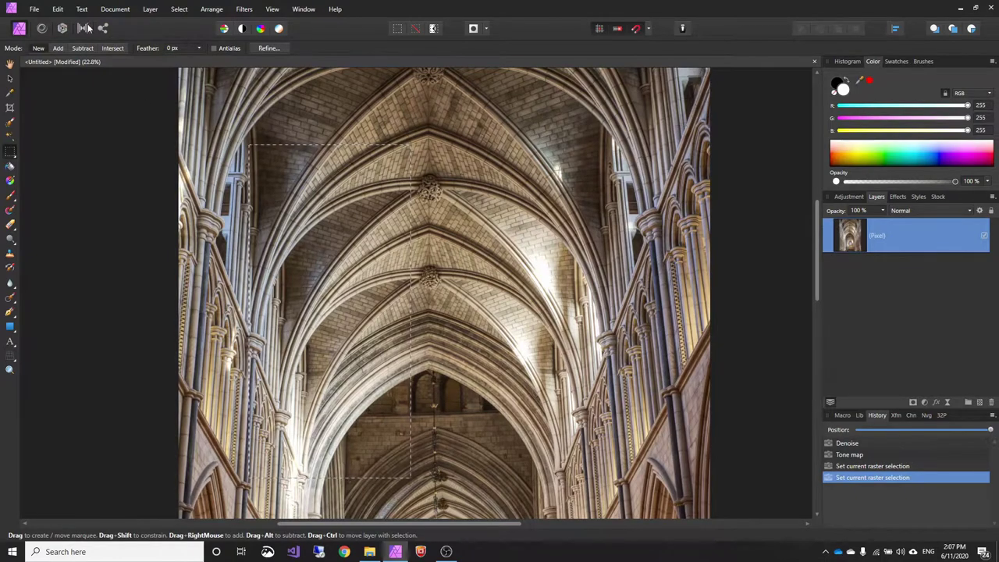
# Copy the selected left half of the vault, paste it as a new pixel layer and deselect.
pyautogui.click(62, 11)
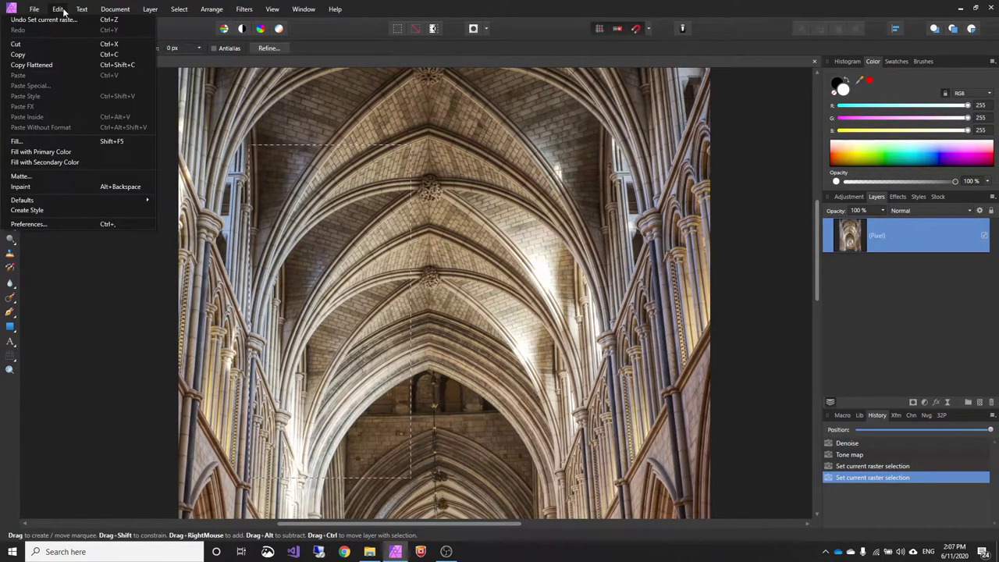
pyautogui.click(43, 59)
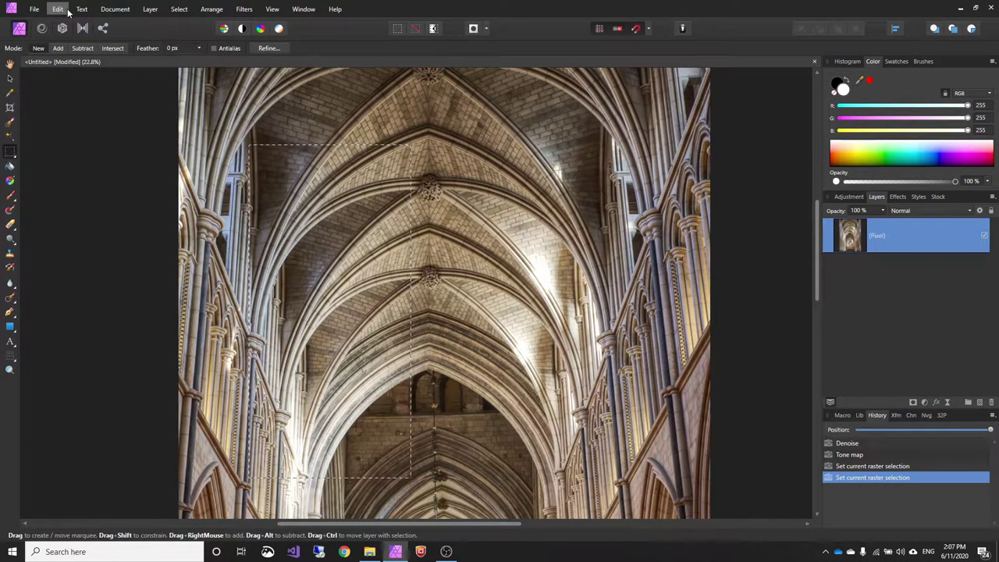
pyautogui.click(67, 11)
pyautogui.click(69, 74)
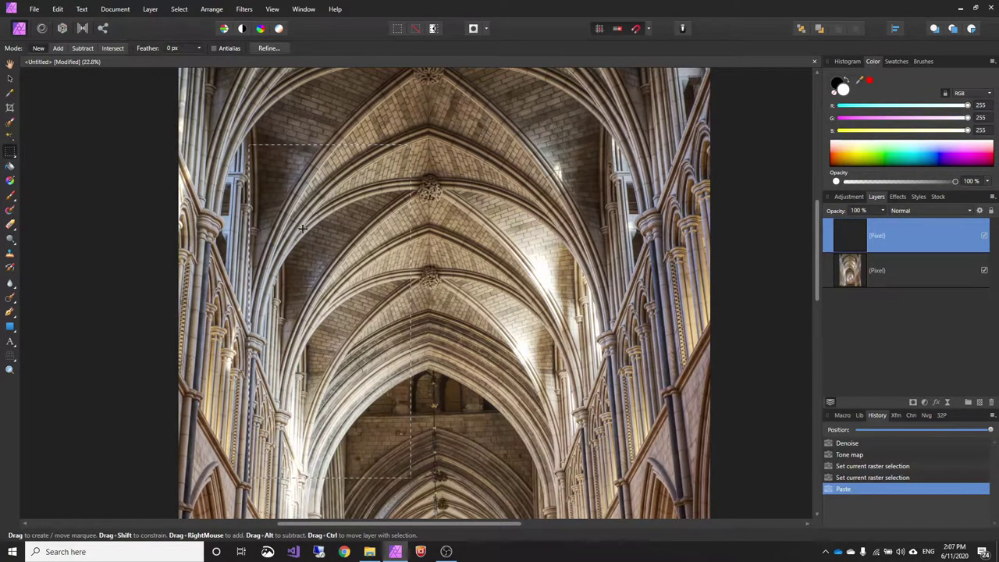
pyautogui.click(415, 28)
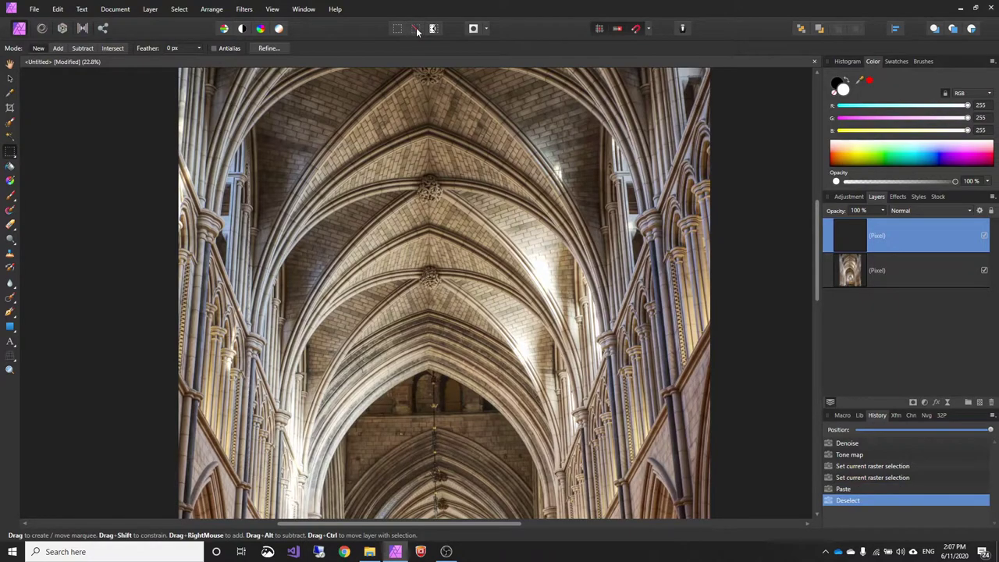
# Flip the pasted layer horizontally and move it over the blown-out right half of the vault.
pyautogui.click(11, 80)
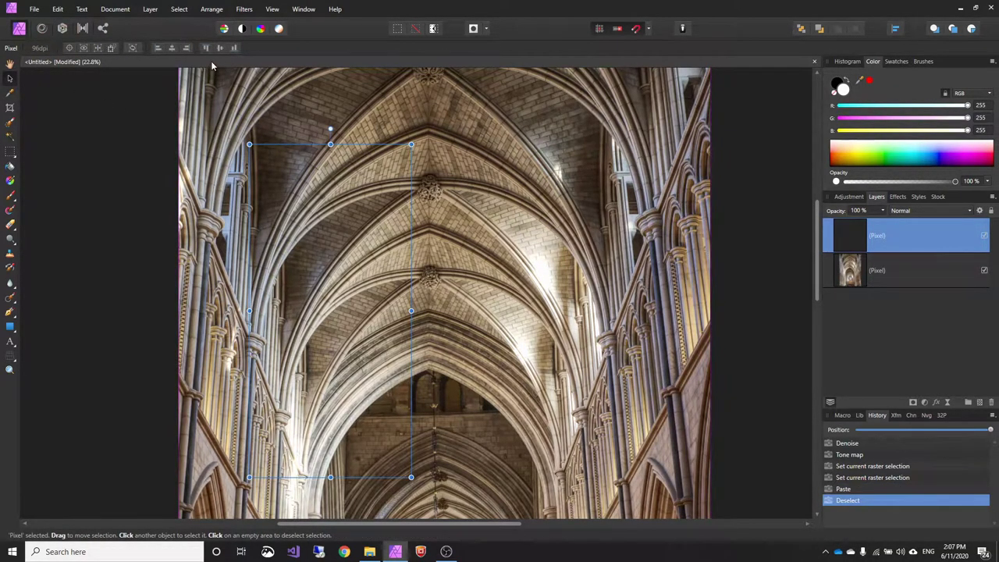
pyautogui.click(213, 9)
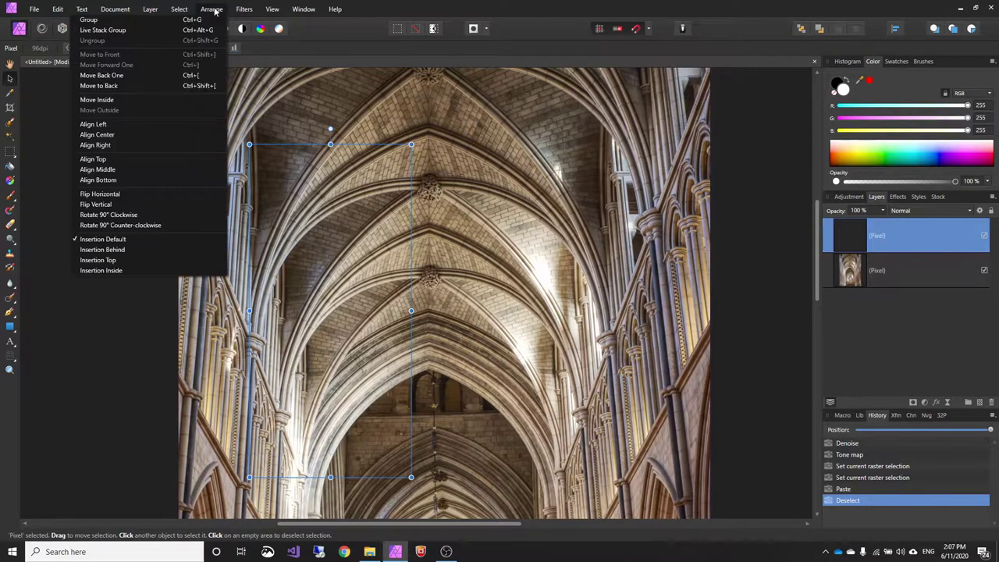
pyautogui.click(153, 195)
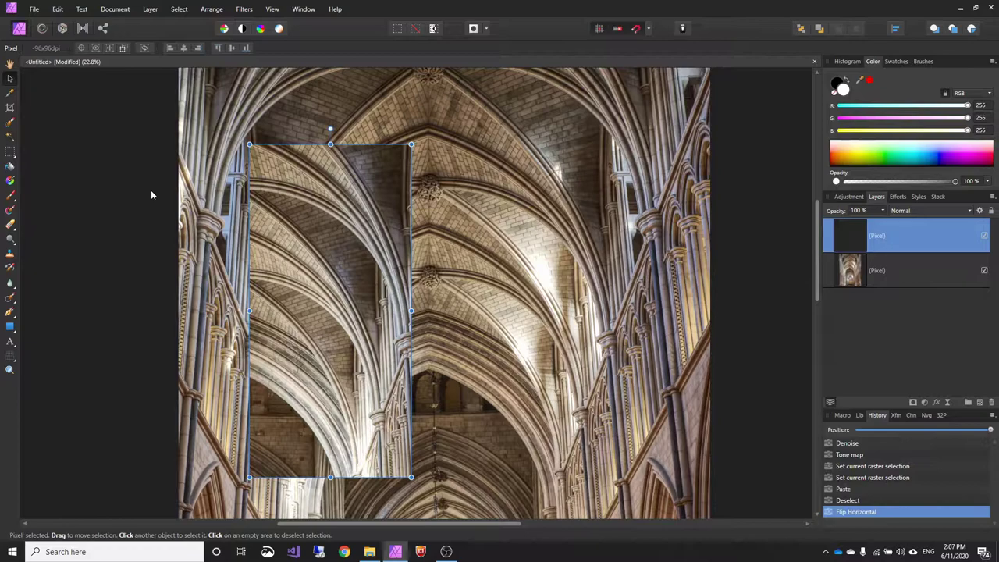
pyautogui.moveTo(304, 309); pyautogui.dragTo(504, 312)
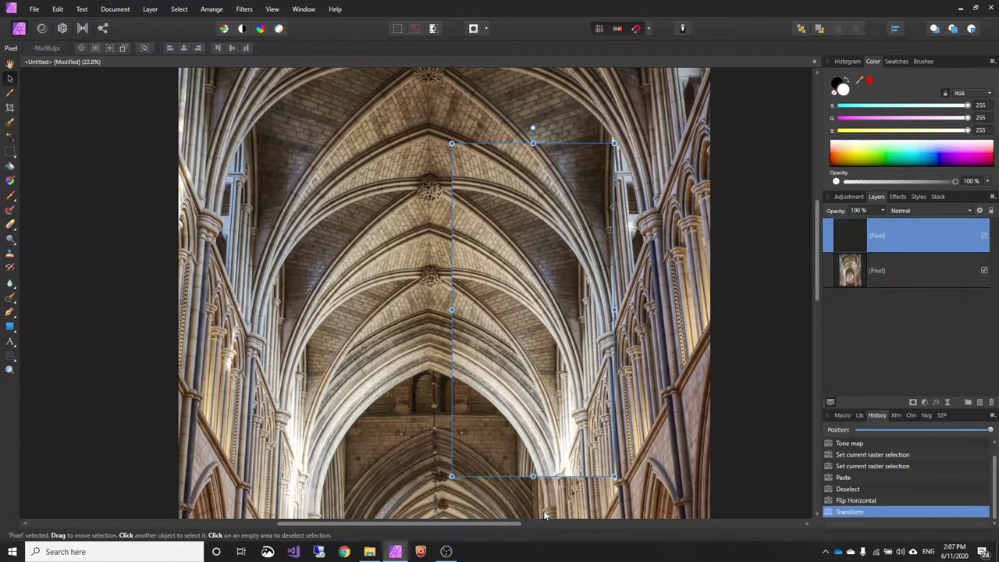
# Inspect the mirrored patch and fine-tune its position so its ribs line up with those beside the carved boss.
pyautogui.scroll(-1, 546, 461)
pyautogui.scroll(-3, 546, 459)
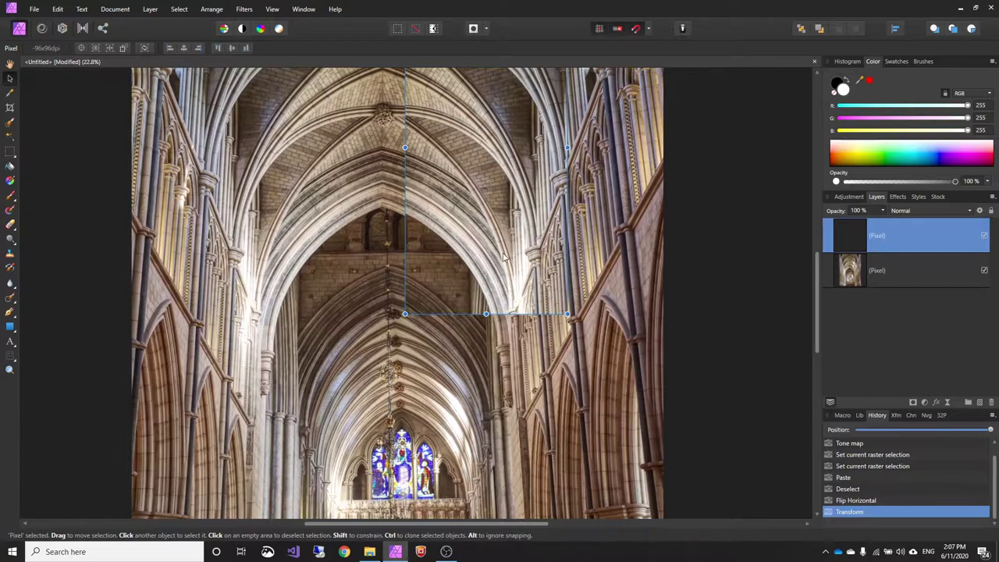
pyautogui.moveTo(349, 245); pyautogui.dragTo(341, 338)
pyautogui.scroll(1, 451, 143)
pyautogui.scroll(4, 306, 297)
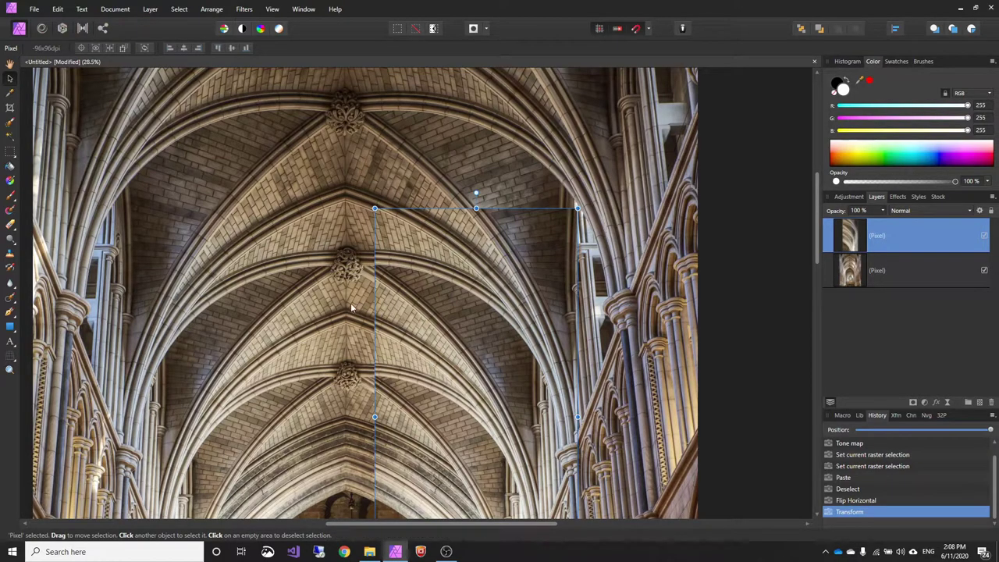
pyautogui.moveTo(350, 303); pyautogui.dragTo(378, 297)
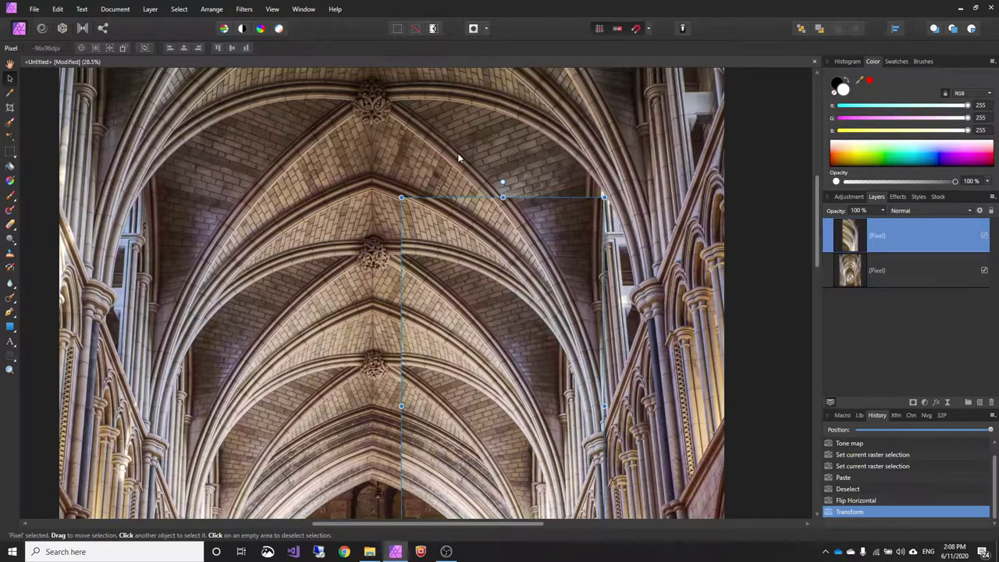
pyautogui.scroll(3, 398, 297)
pyautogui.scroll(2, 398, 299)
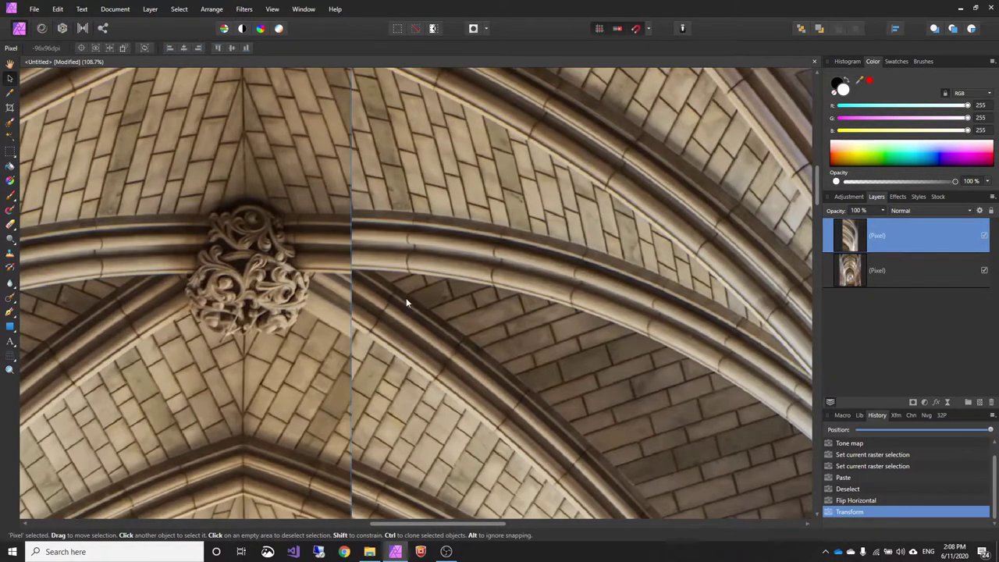
pyautogui.moveTo(406, 297); pyautogui.dragTo(479, 314)
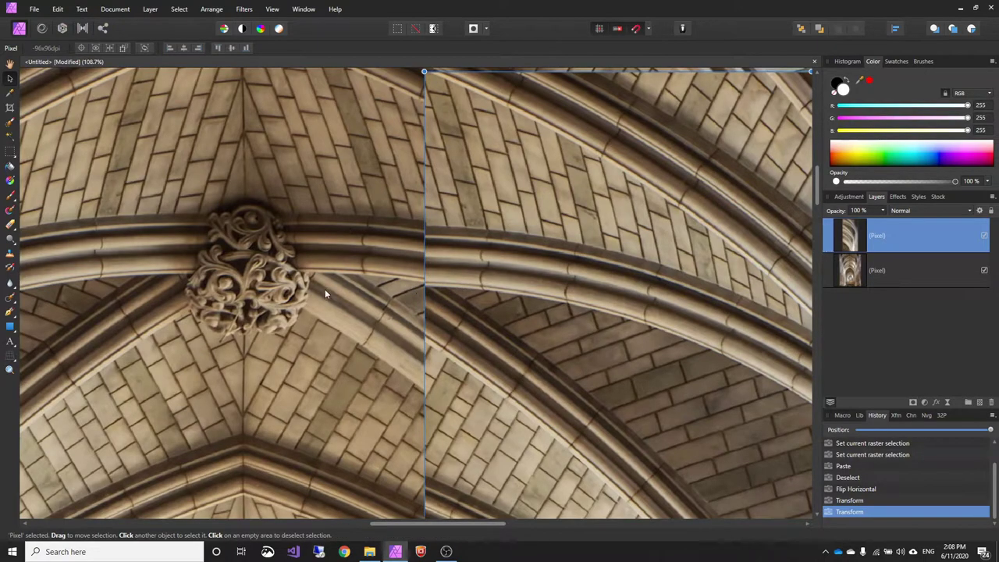
pyautogui.moveTo(546, 297); pyautogui.dragTo(455, 290)
pyautogui.scroll(5, 348, 268)
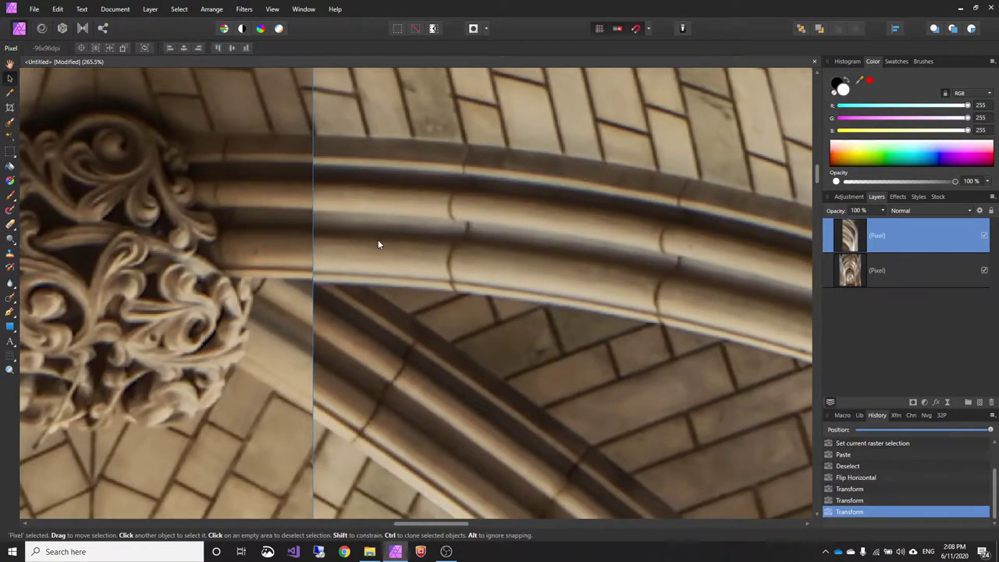
pyautogui.click(493, 378)
# Examine how the patch's upper and left edges meet the original ribs, from the bosses down to the large arch.
pyautogui.scroll(-6, 498, 378)
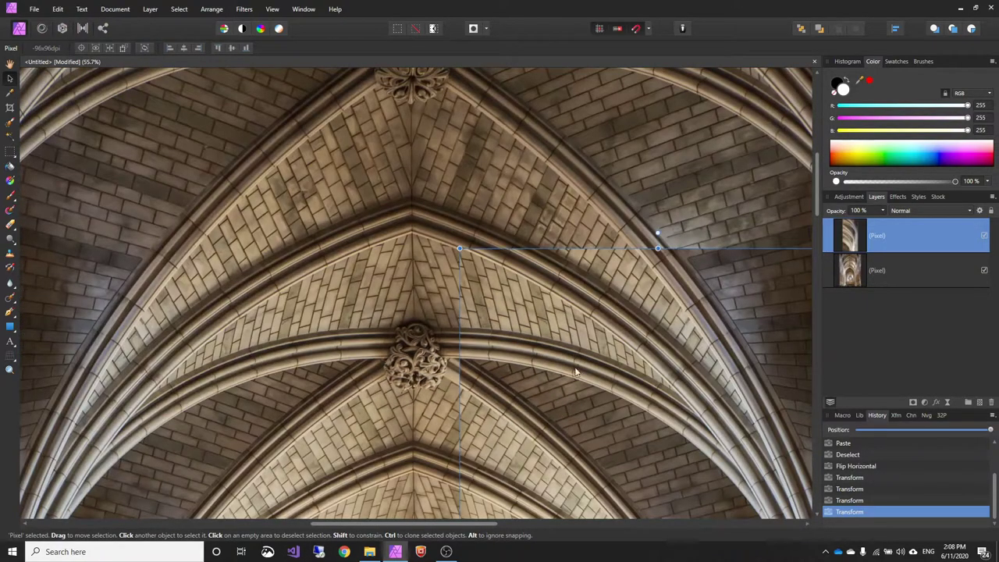
pyautogui.scroll(5, 550, 206)
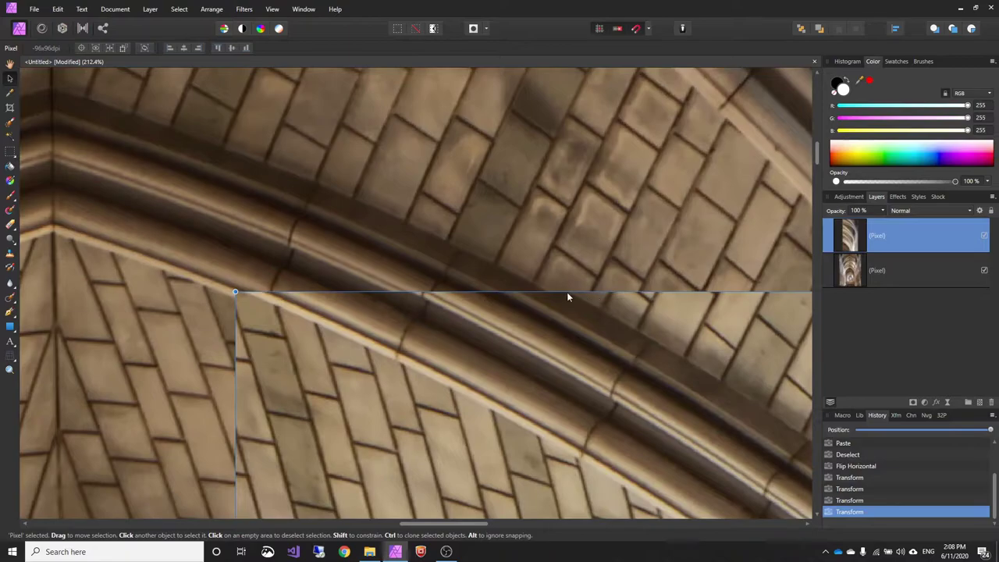
pyautogui.scroll(-6, 491, 449)
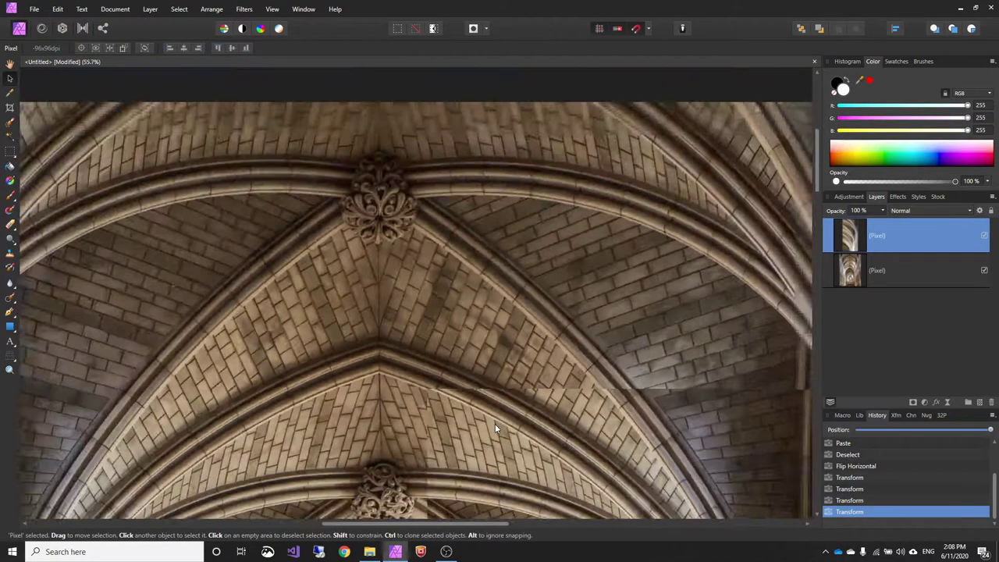
pyautogui.scroll(2, 502, 464)
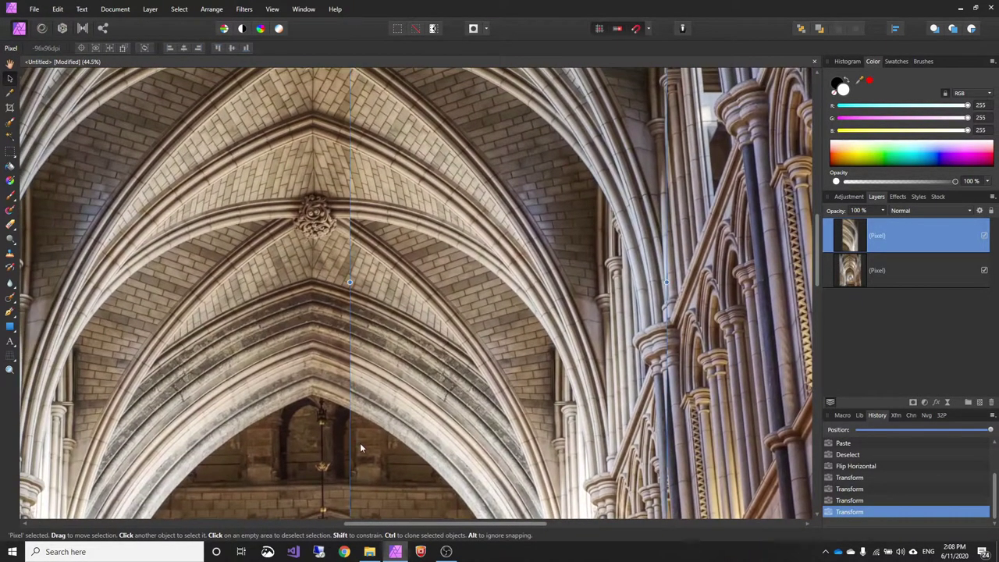
pyautogui.scroll(2, 353, 447)
pyautogui.scroll(2, 352, 446)
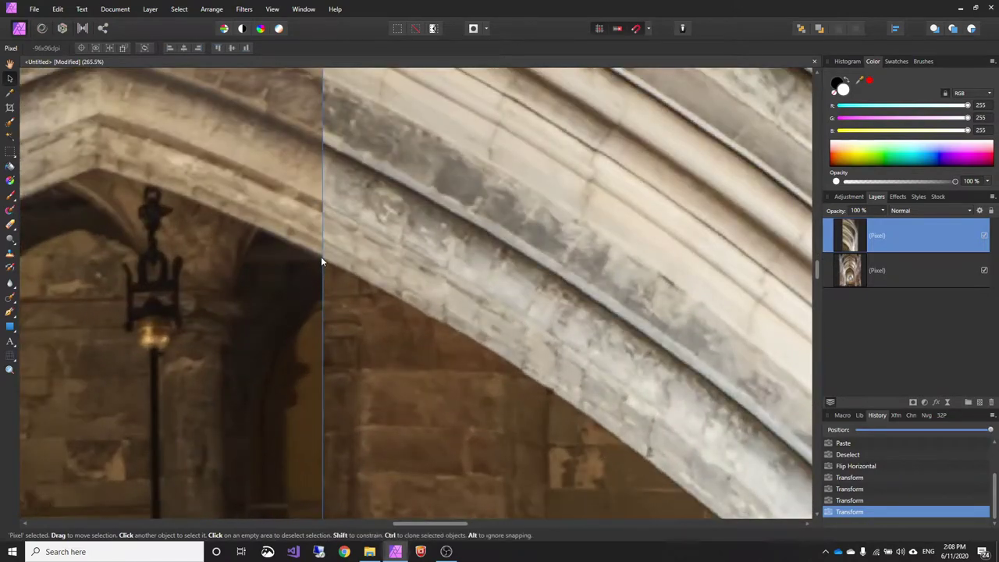
# Follow the patch's edge along the large arch and examine the mismatch with the columns at its lower seam.
pyautogui.moveTo(545, 422); pyautogui.dragTo(180, 148)
pyautogui.moveTo(390, 328); pyautogui.dragTo(166, 109)
pyautogui.moveTo(437, 456); pyautogui.dragTo(239, 94)
pyautogui.moveTo(477, 457); pyautogui.dragTo(390, 194)
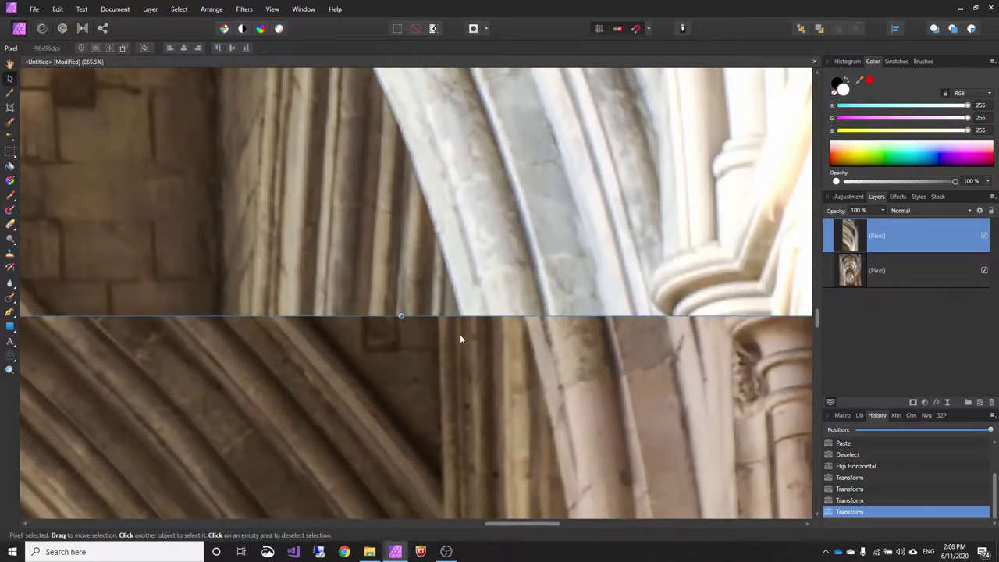
pyautogui.moveTo(785, 380); pyautogui.dragTo(501, 472)
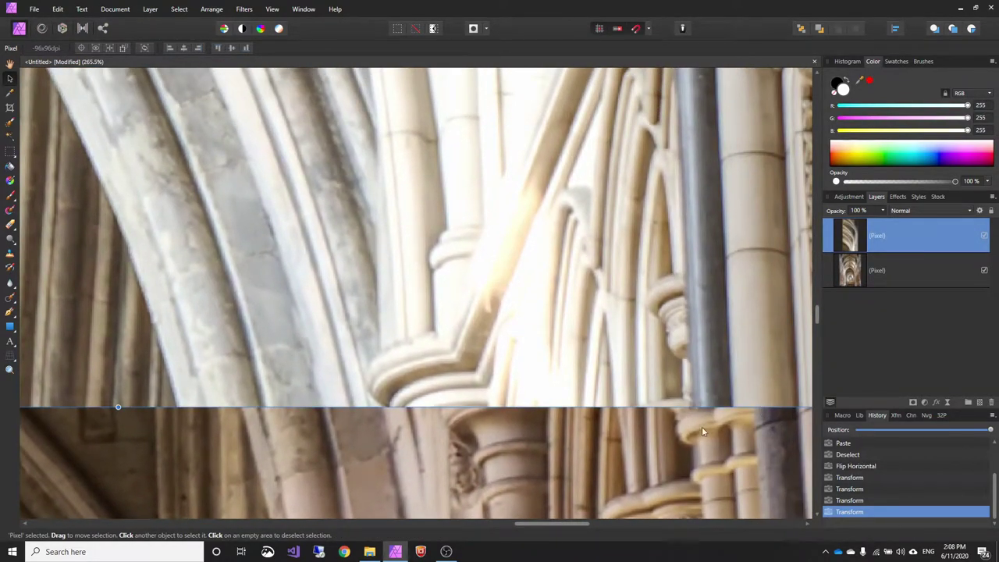
# Review the patch against the surrounding vault, including its mesh-warped outline and lower edge.
pyautogui.scroll(-8, 647, 223)
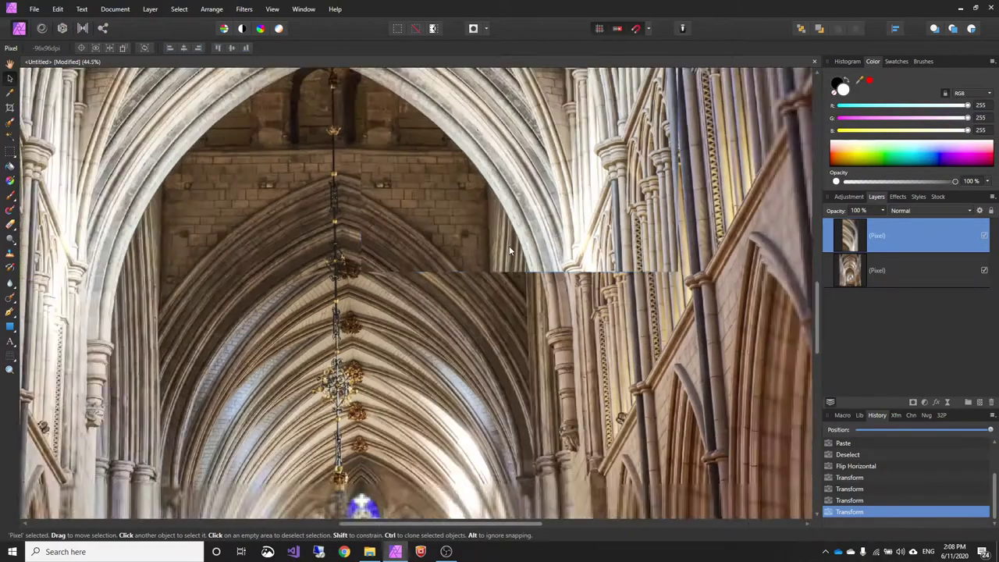
pyautogui.scroll(-2, 500, 248)
pyautogui.moveTo(454, 278); pyautogui.dragTo(485, 426)
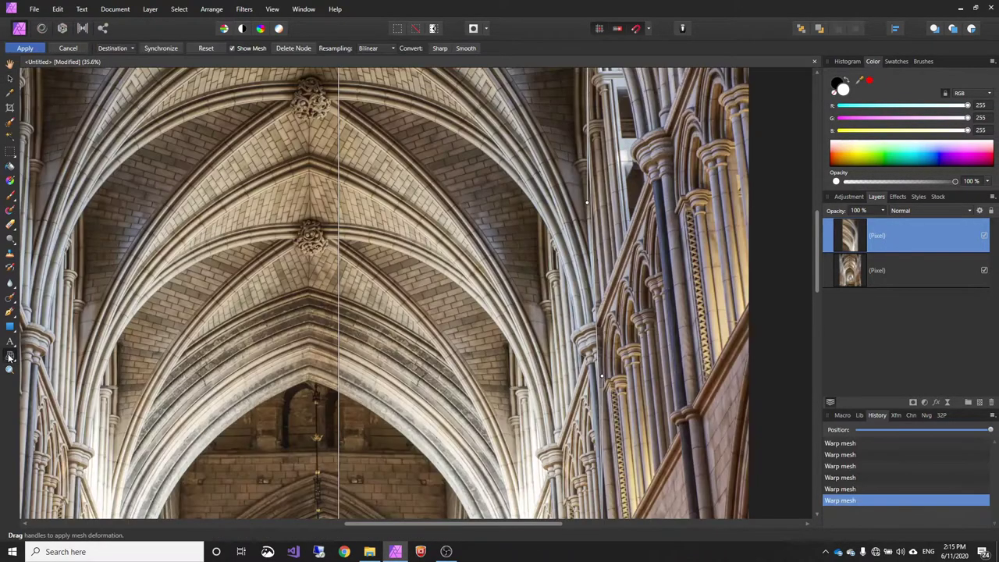
pyautogui.scroll(-4, 339, 386)
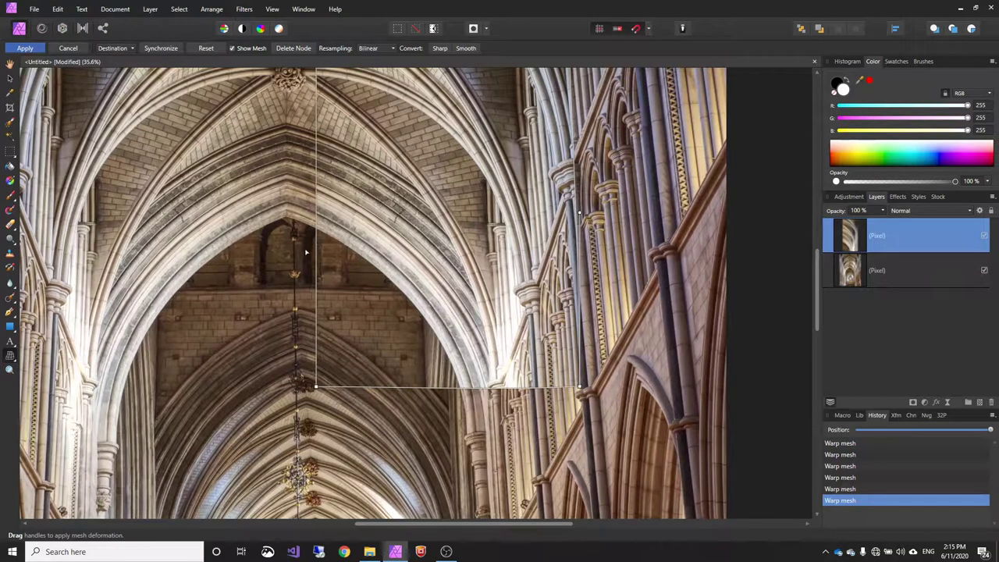
# Examine the patch's left and lower edges against the large arch, the brick wall and the arches beneath it.
pyautogui.scroll(5, 366, 343)
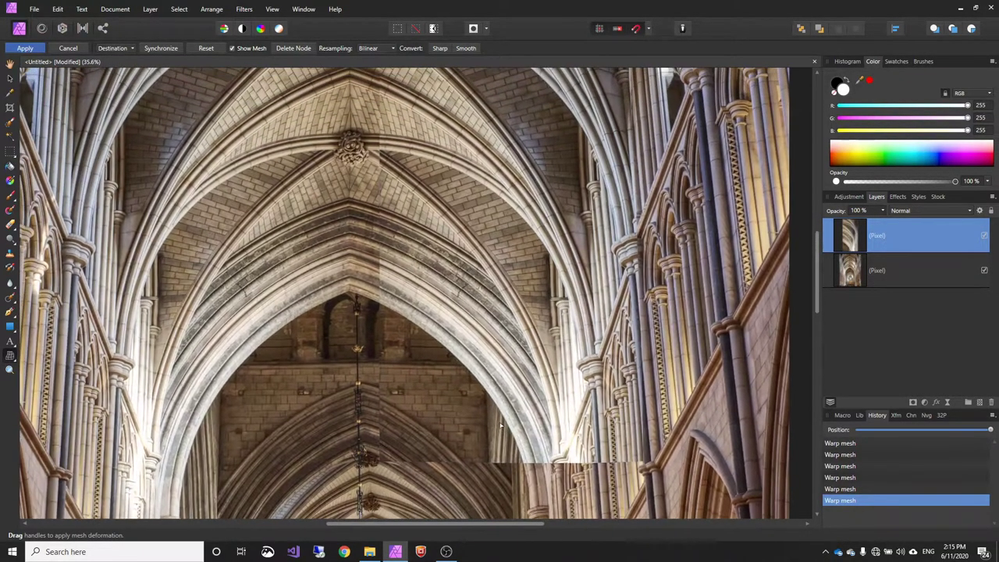
pyautogui.scroll(2, 351, 323)
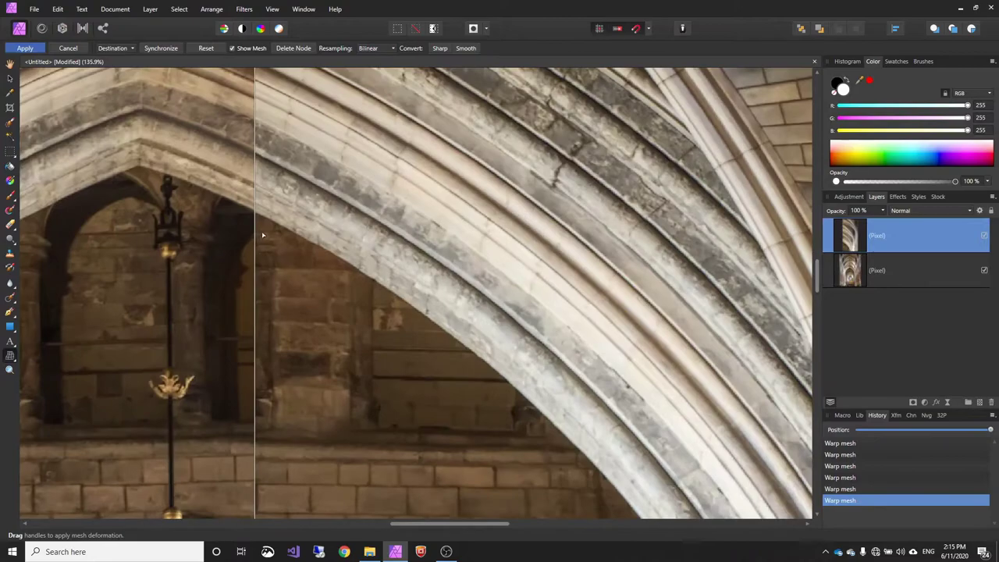
pyautogui.scroll(-3, 341, 381)
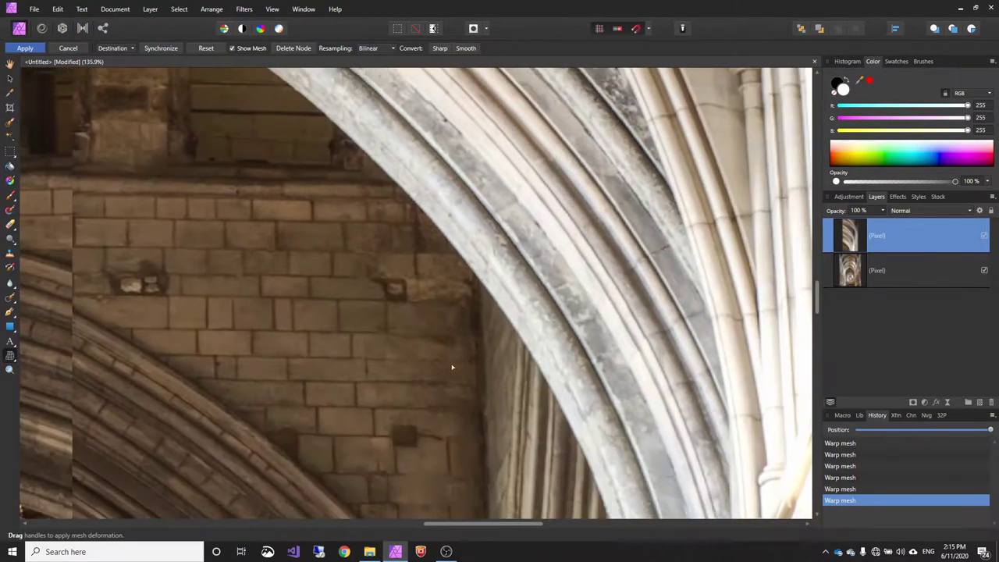
pyautogui.scroll(1, 537, 379)
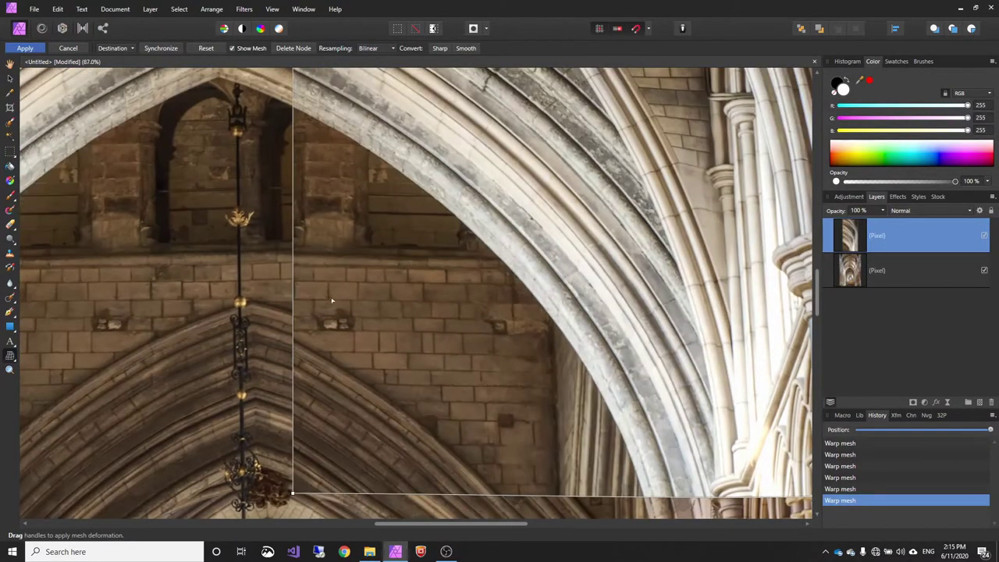
pyautogui.scroll(-3, 362, 326)
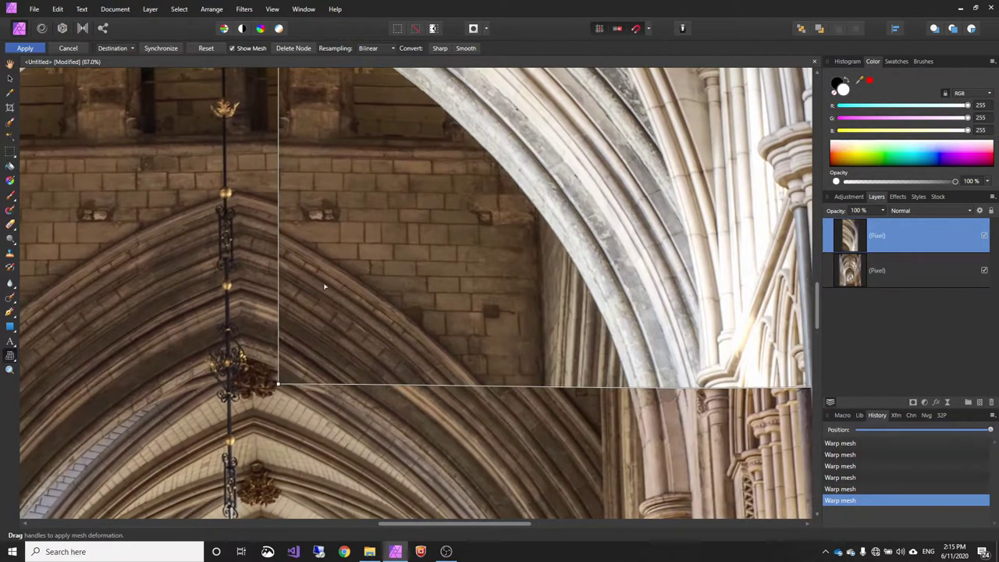
pyautogui.moveTo(170, 259); pyautogui.dragTo(139, 257)
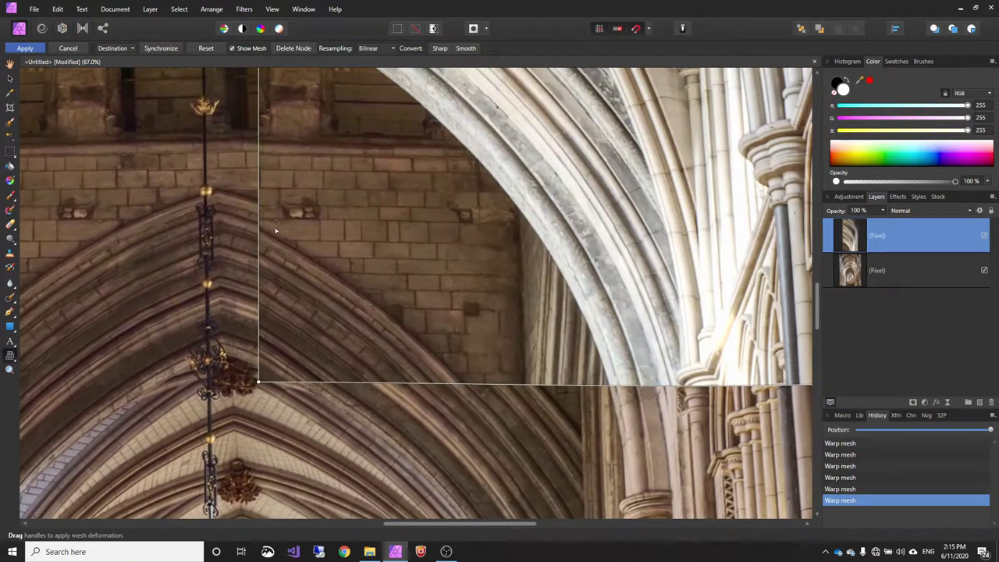
pyautogui.scroll(5, 274, 226)
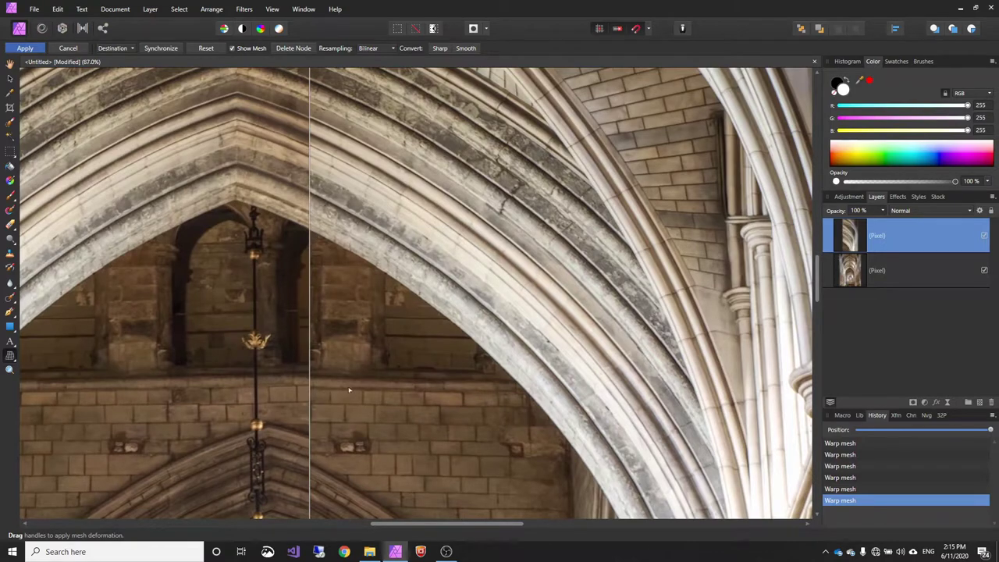
# Lower the mirrored patch layer's opacity to 29% to compare its lower seam with the original columns.
pyautogui.scroll(-5, 353, 395)
pyautogui.hscroll(3, 521, 278)
pyautogui.hscroll(2, 527, 399)
pyautogui.scroll(5, 526, 399)
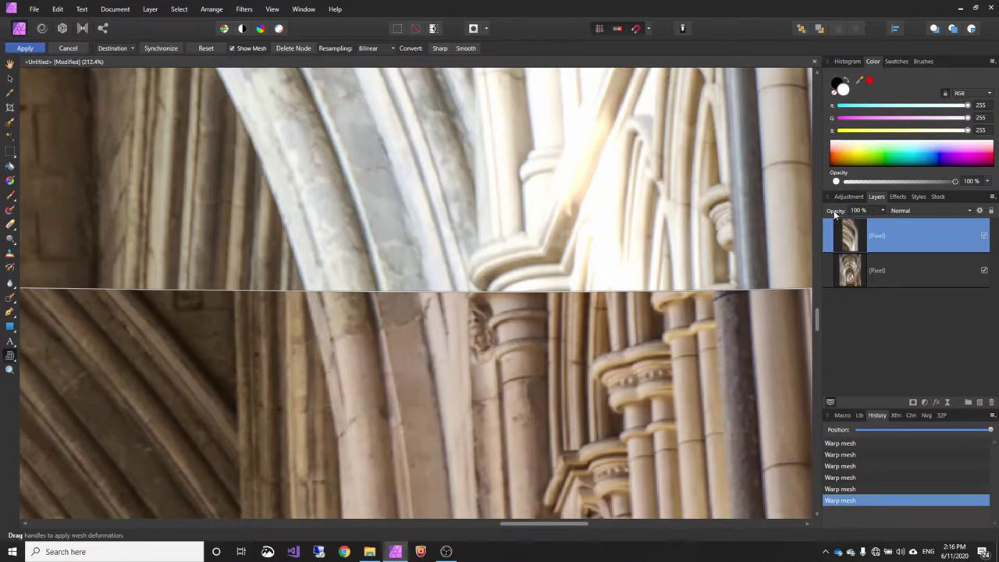
pyautogui.moveTo(834, 213); pyautogui.dragTo(727, 222)
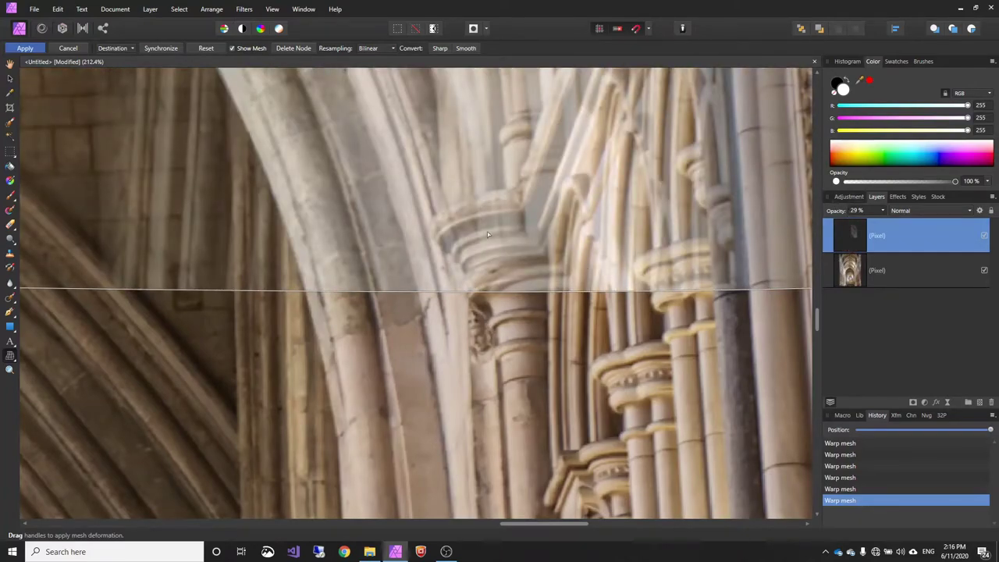
# Shift the mesh's lower-right corner so the patch's columns and capitals line up with the originals below the seam.
pyautogui.moveTo(656, 361); pyautogui.dragTo(551, 430)
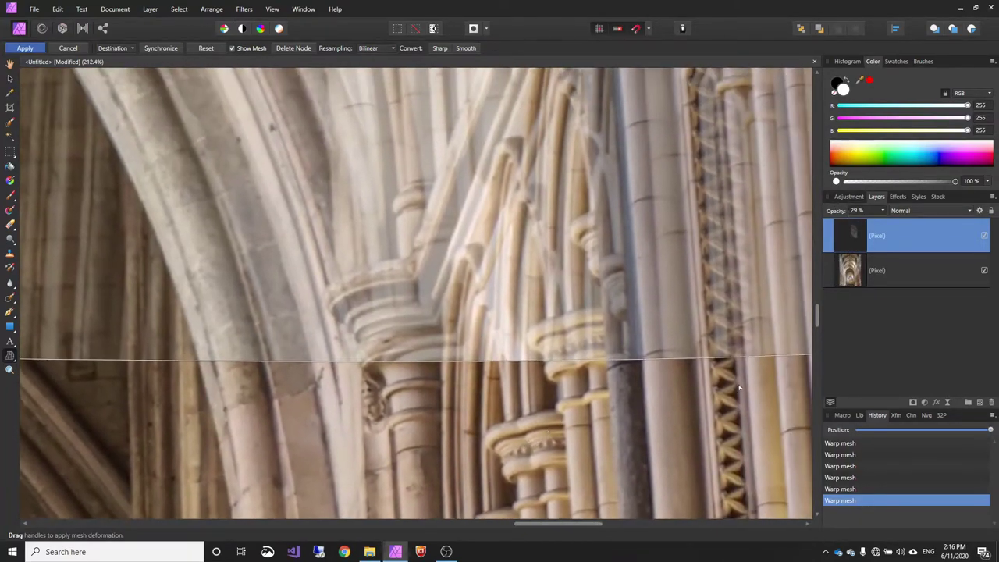
pyautogui.scroll(-3, 624, 401)
pyautogui.hscroll(4, 624, 401)
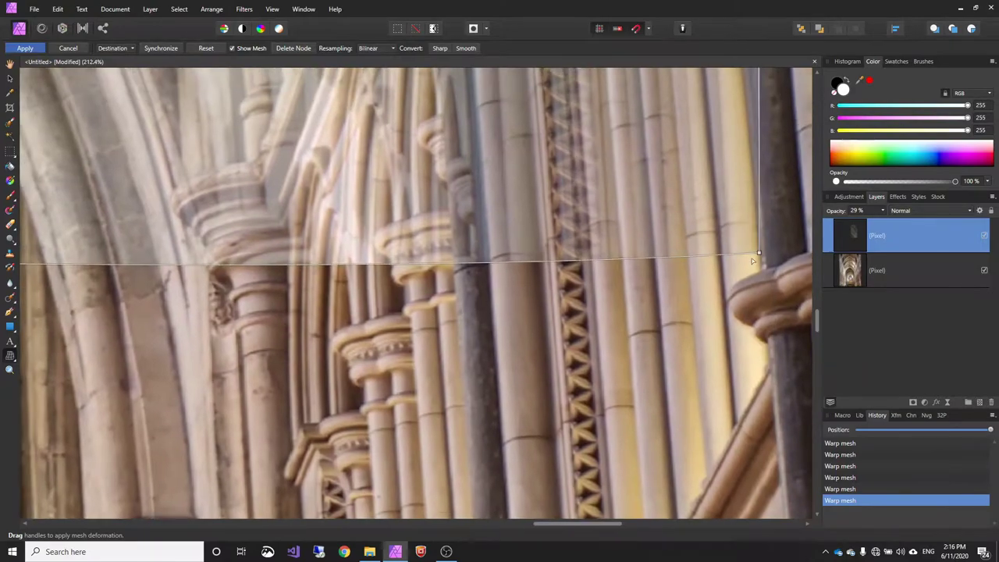
pyautogui.click(759, 252)
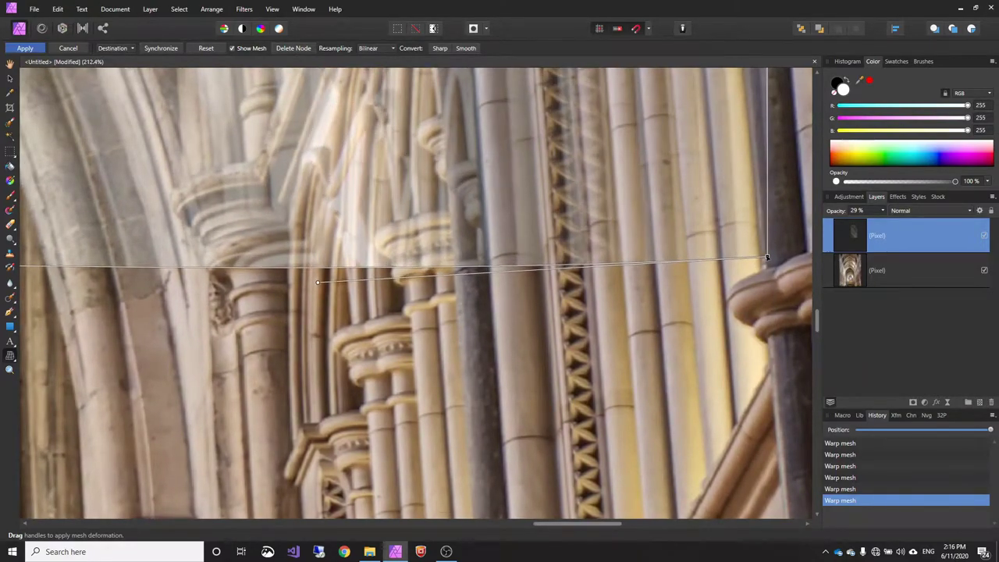
pyautogui.moveTo(759, 254); pyautogui.dragTo(713, 203)
pyautogui.moveTo(478, 327); pyautogui.dragTo(875, 415)
# Fine-tune the curve handle on the mesh's lower edge at the column capital beside the large arch.
pyautogui.scroll(-2, 589, 448)
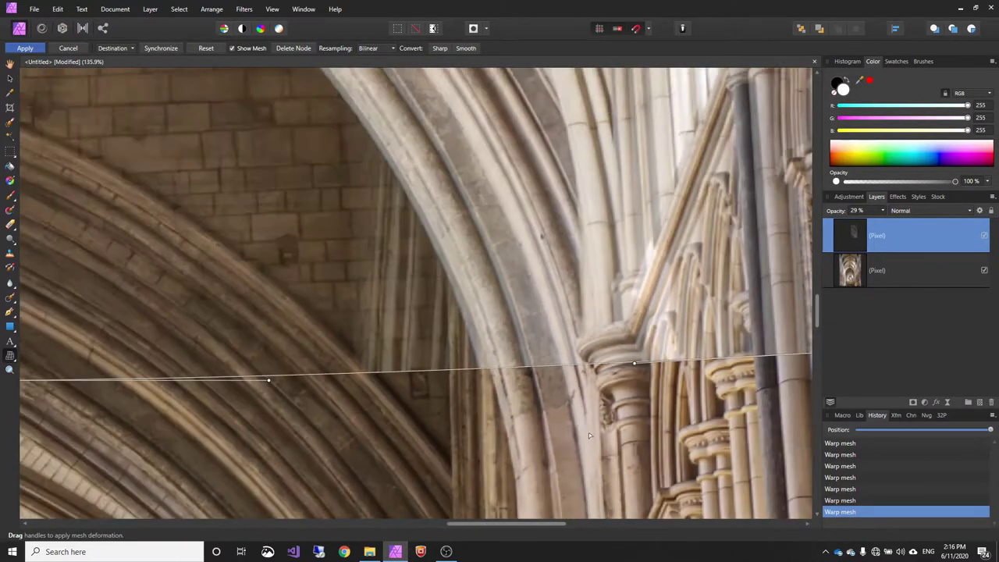
pyautogui.moveTo(588, 448); pyautogui.dragTo(373, 380)
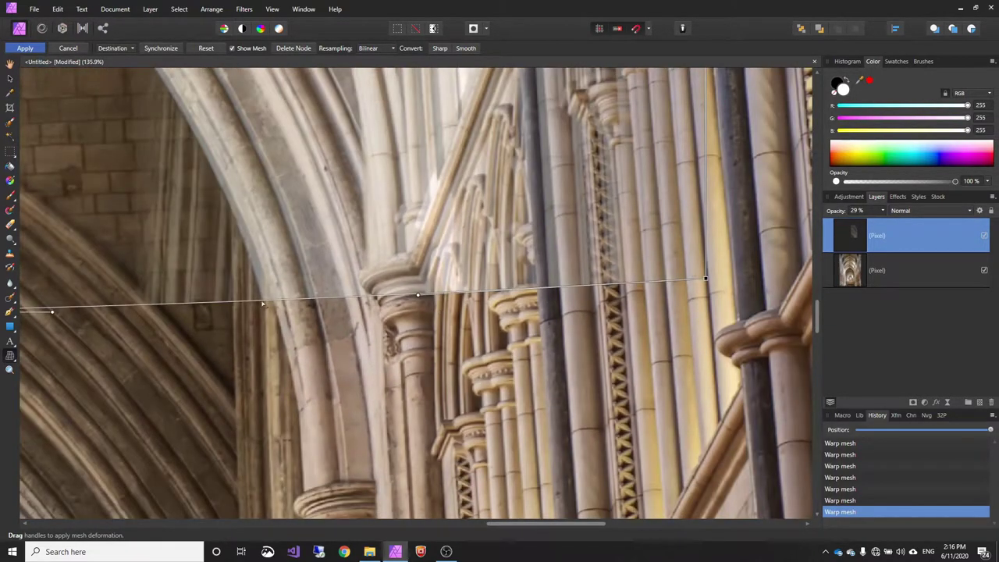
pyautogui.scroll(3, 406, 294)
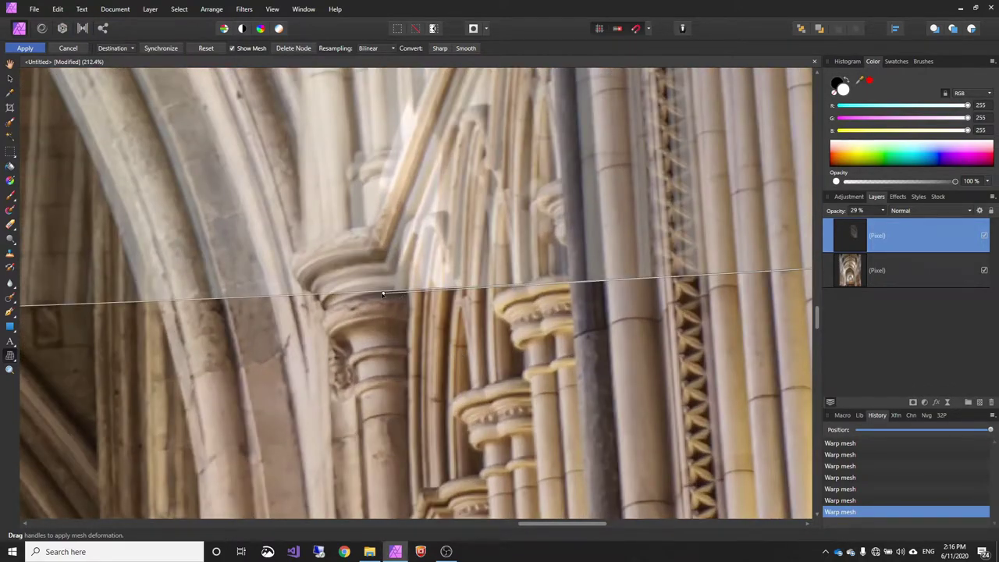
pyautogui.moveTo(382, 294); pyautogui.dragTo(412, 284)
# Compare the translucent patch with the vault up to its upper-right corner, and restore the layer's opacity to 100%.
pyautogui.scroll(-6, 245, 232)
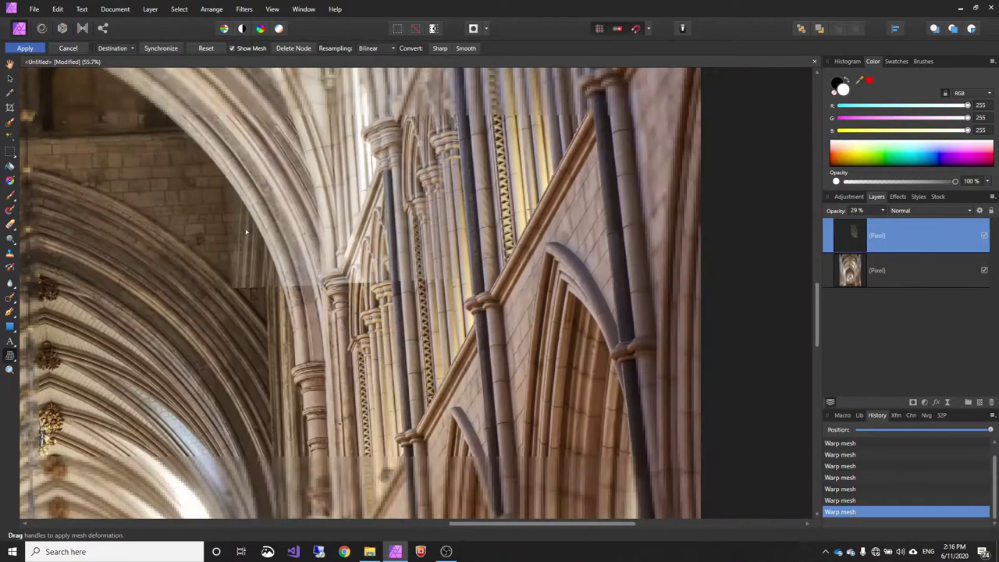
pyautogui.scroll(-1, 246, 232)
pyautogui.moveTo(123, 128); pyautogui.dragTo(315, 295)
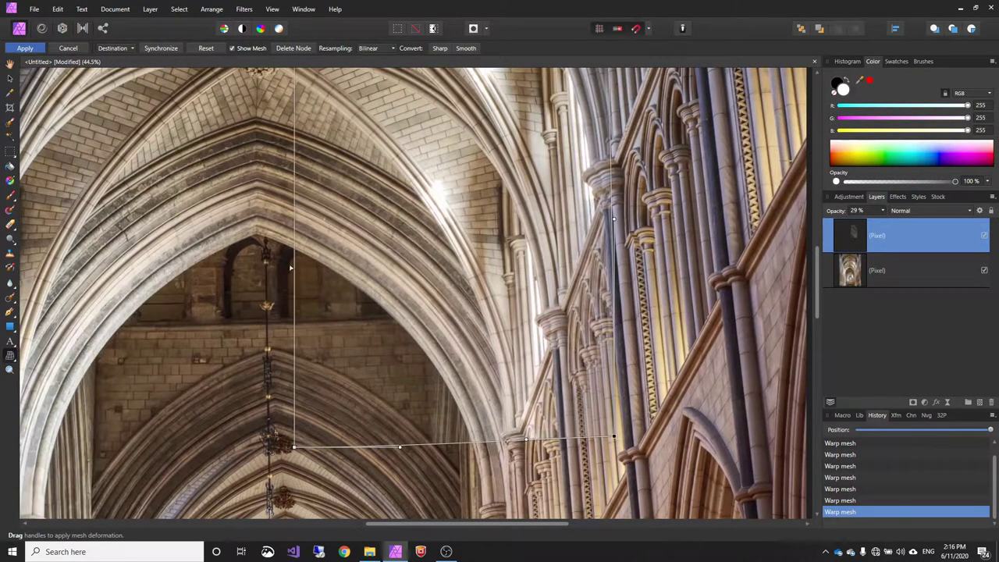
pyautogui.scroll(1, 290, 268)
pyautogui.hscroll(10, 371, 197)
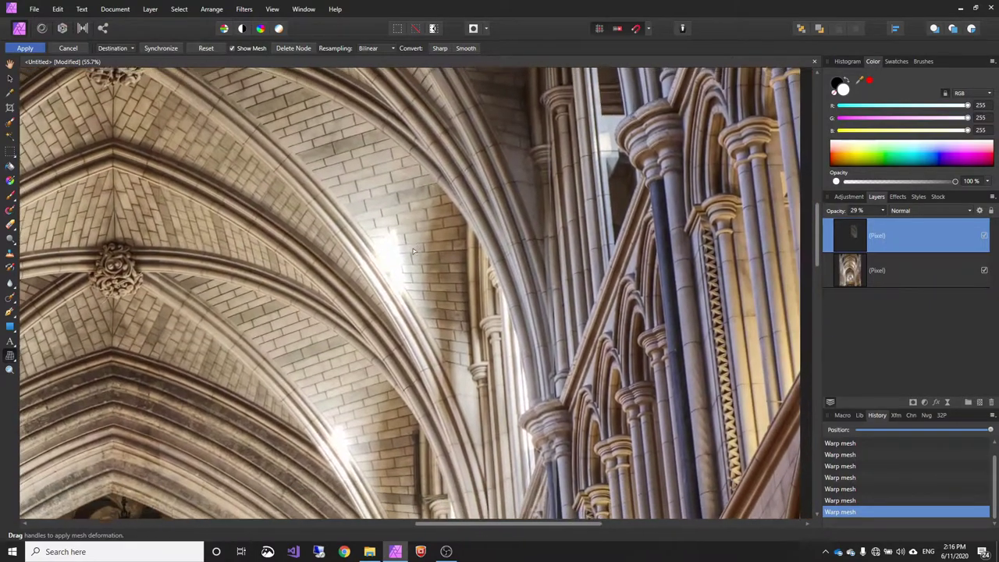
pyautogui.scroll(3, 382, 306)
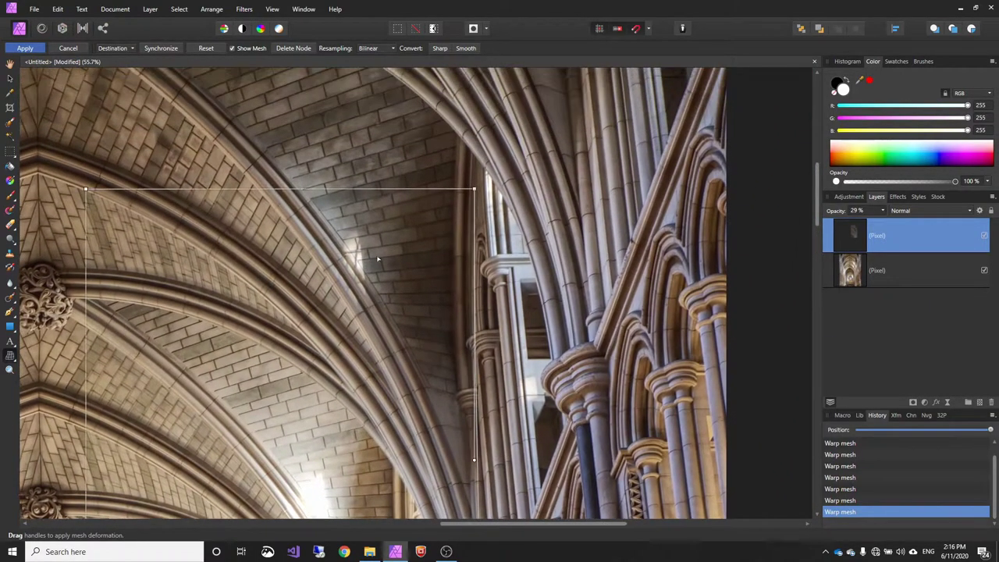
pyautogui.scroll(3, 401, 247)
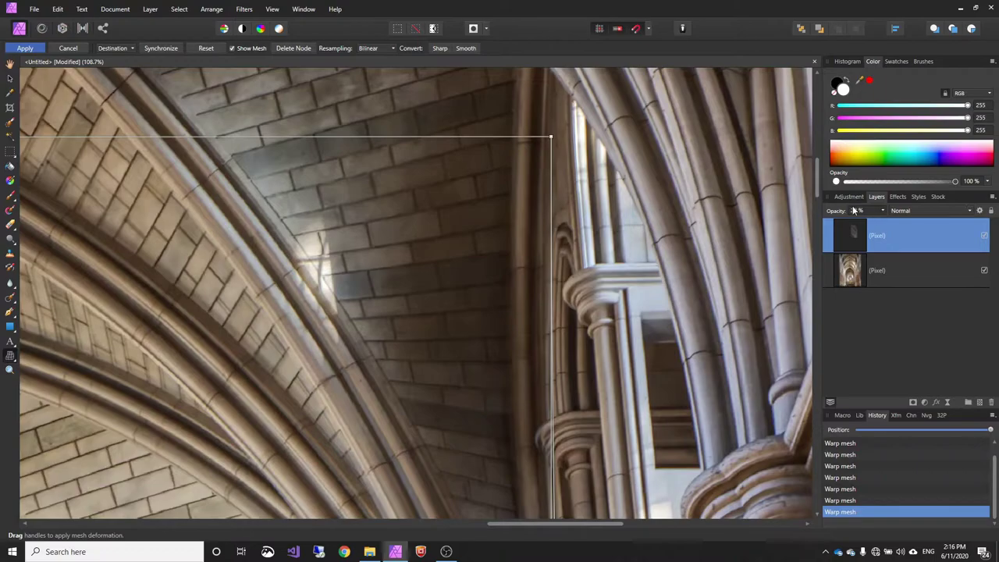
pyautogui.moveTo(837, 213); pyautogui.dragTo(983, 203)
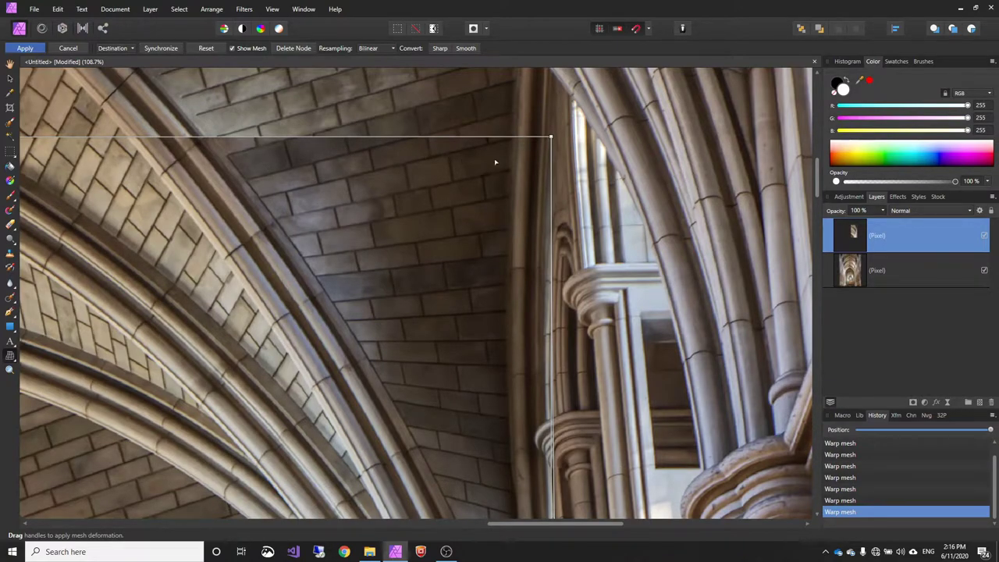
# Examine how the patch's upper and left edges meet the ribs and bosses, continuing down to the lower seam.
pyautogui.hscroll(-8, 213, 149)
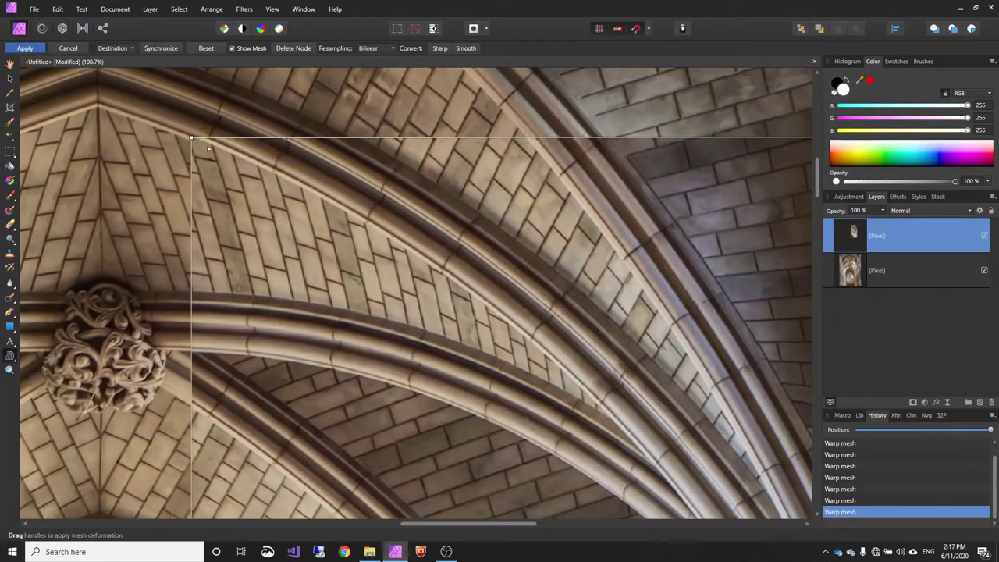
pyautogui.moveTo(326, 247); pyautogui.dragTo(266, 139)
pyautogui.moveTo(349, 476); pyautogui.dragTo(380, 354)
pyautogui.scroll(-6, 378, 355)
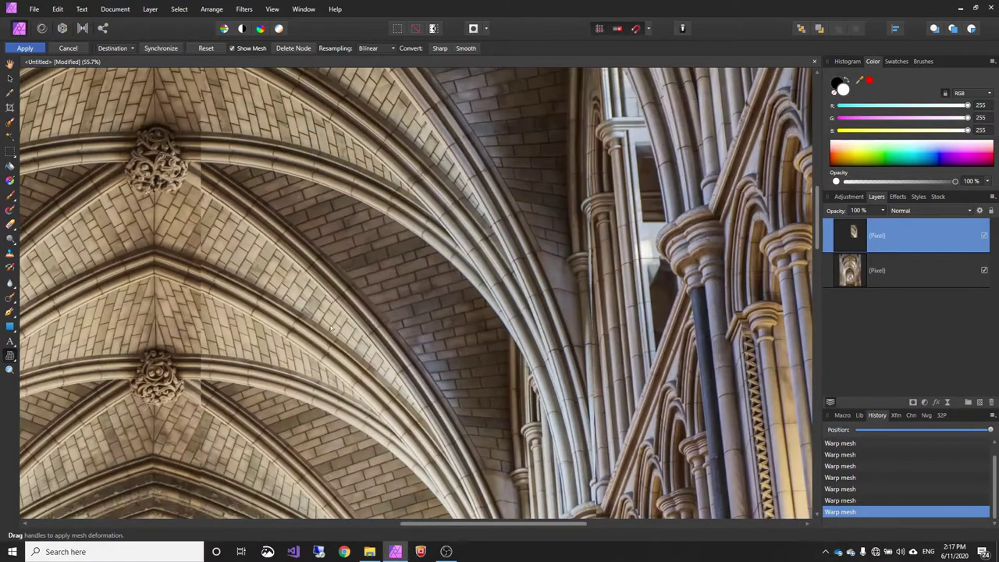
pyautogui.scroll(-6, 338, 138)
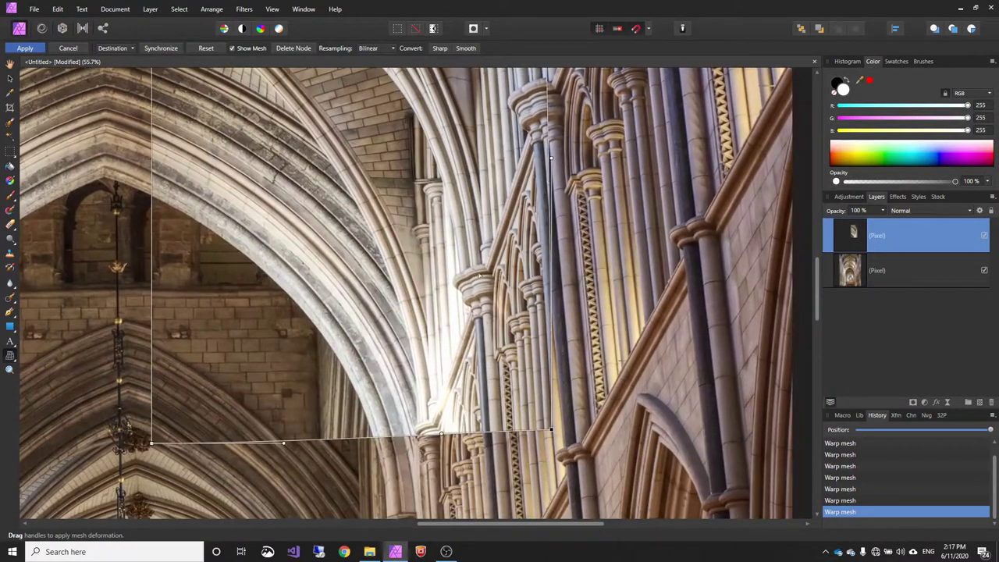
# Move the mesh's lower-right corner down toward the dark column and reshape the lower edge to realign the columns.
pyautogui.scroll(5, 573, 292)
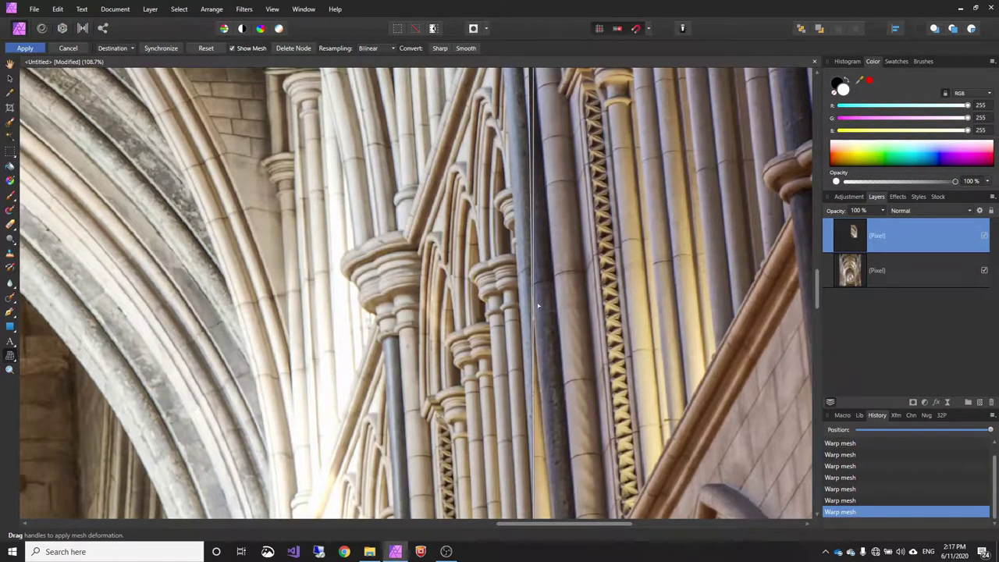
pyautogui.moveTo(550, 385); pyautogui.dragTo(546, 183)
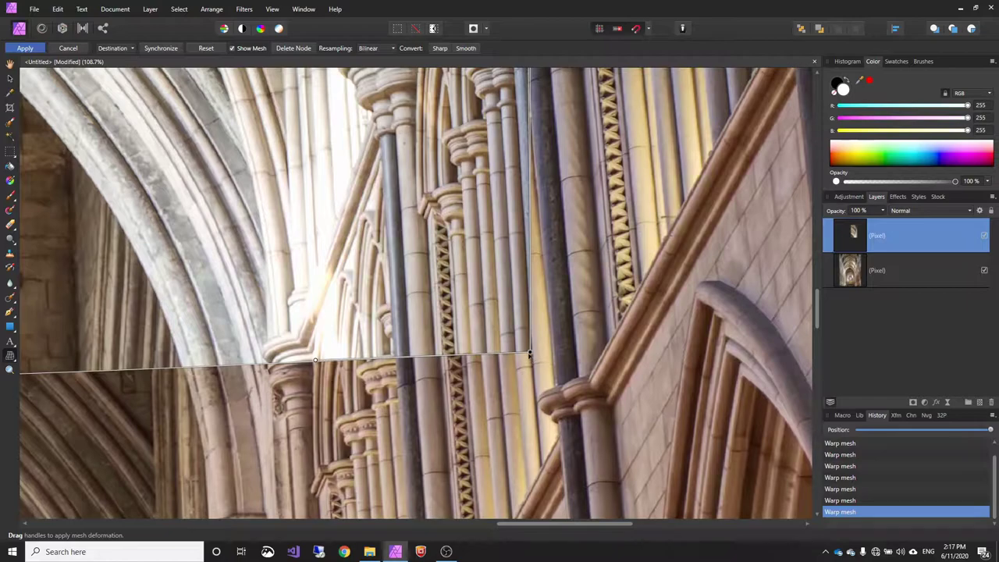
pyautogui.moveTo(529, 354); pyautogui.dragTo(553, 379)
pyautogui.scroll(3, 454, 440)
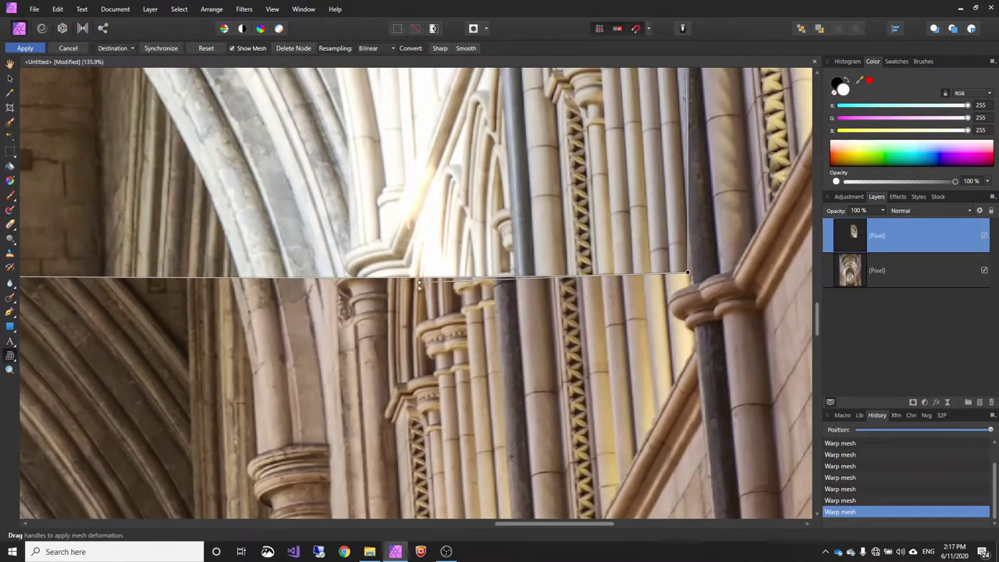
pyautogui.moveTo(418, 283); pyautogui.dragTo(395, 294)
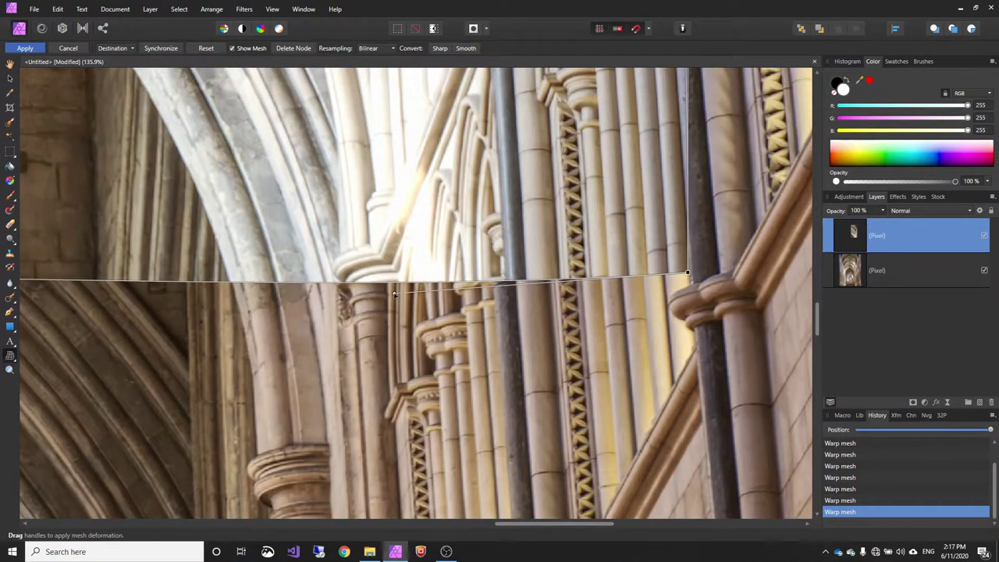
# Add a mask layer to the mirrored patch and commit its mesh warp.
pyautogui.scroll(-10, 476, 285)
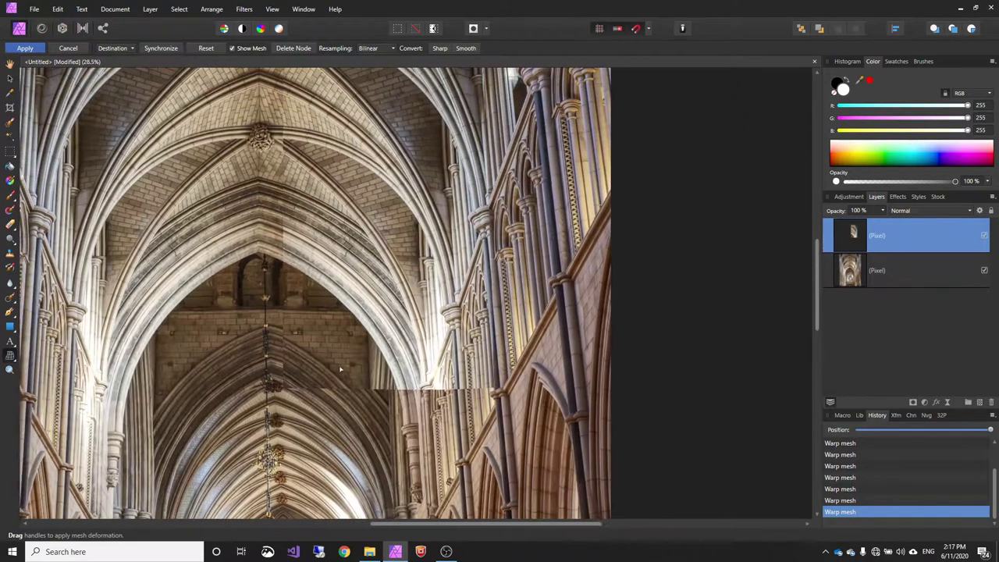
pyautogui.moveTo(340, 369); pyautogui.dragTo(373, 363)
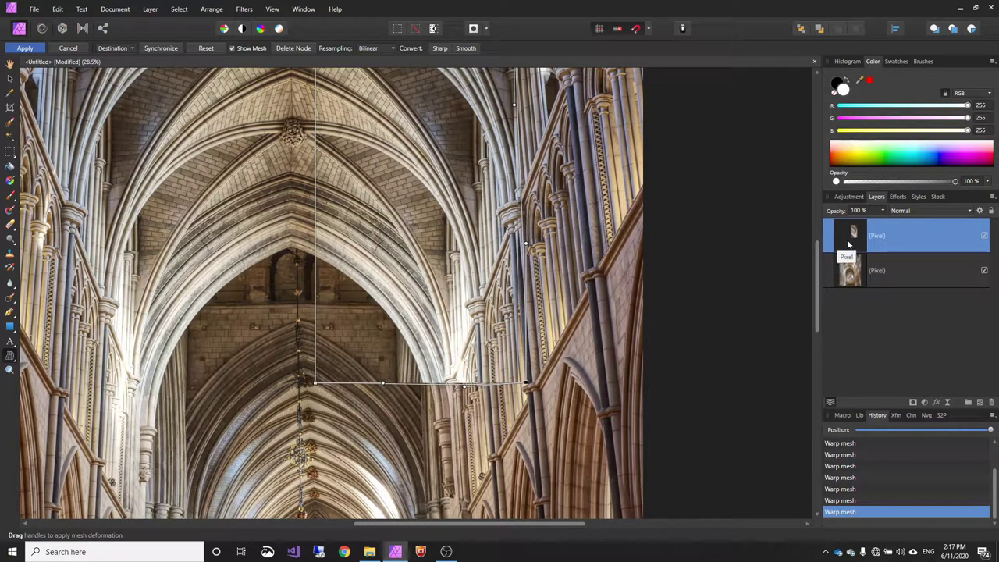
pyautogui.click(913, 403)
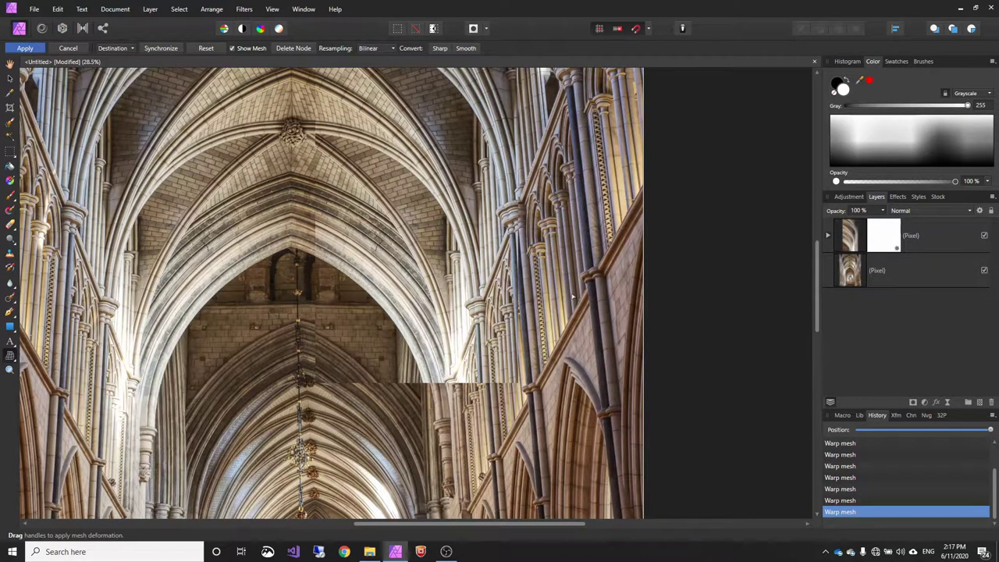
pyautogui.moveTo(716, 264); pyautogui.dragTo(726, 234)
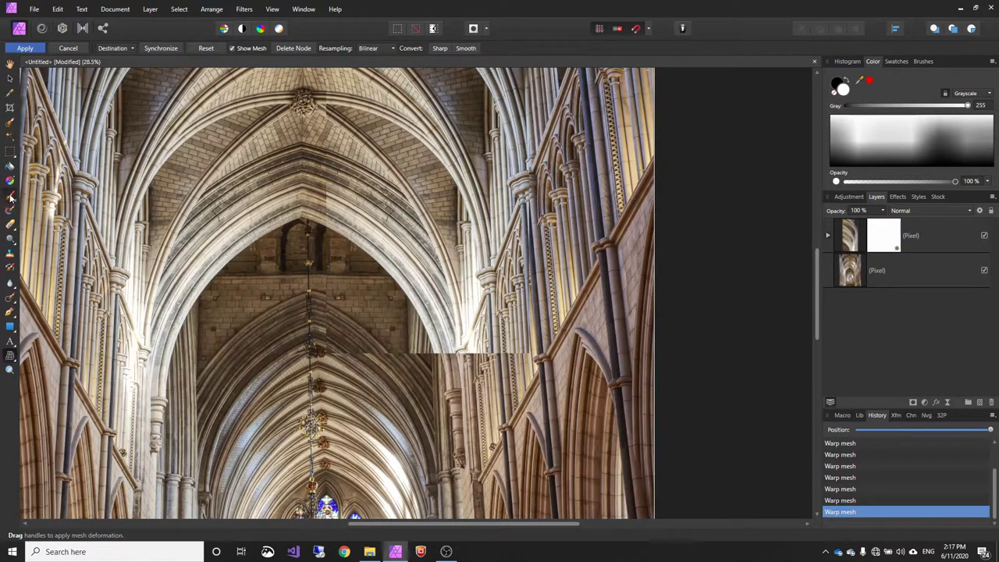
pyautogui.press('h')
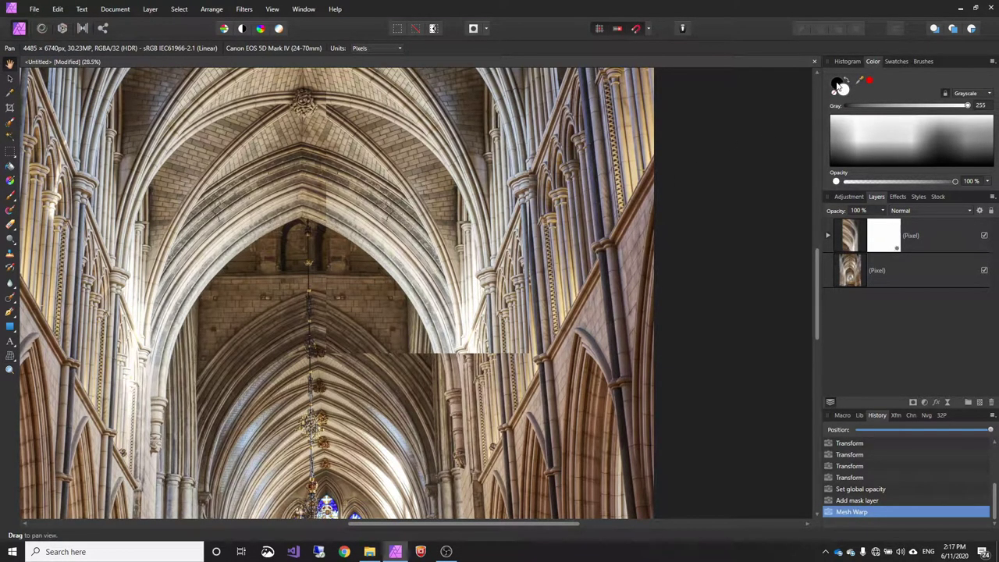
# Paint black on the patch's mask with the soft Paint Brush to blend its lower seam from the choir arch to the columns.
pyautogui.scroll(2, 482, 343)
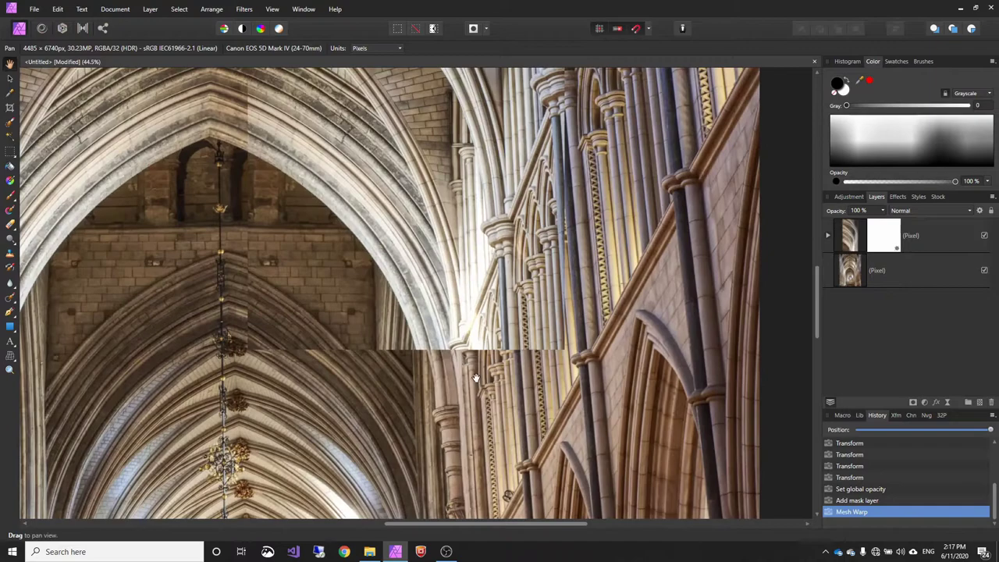
pyautogui.click(10, 196)
pyautogui.press('x')
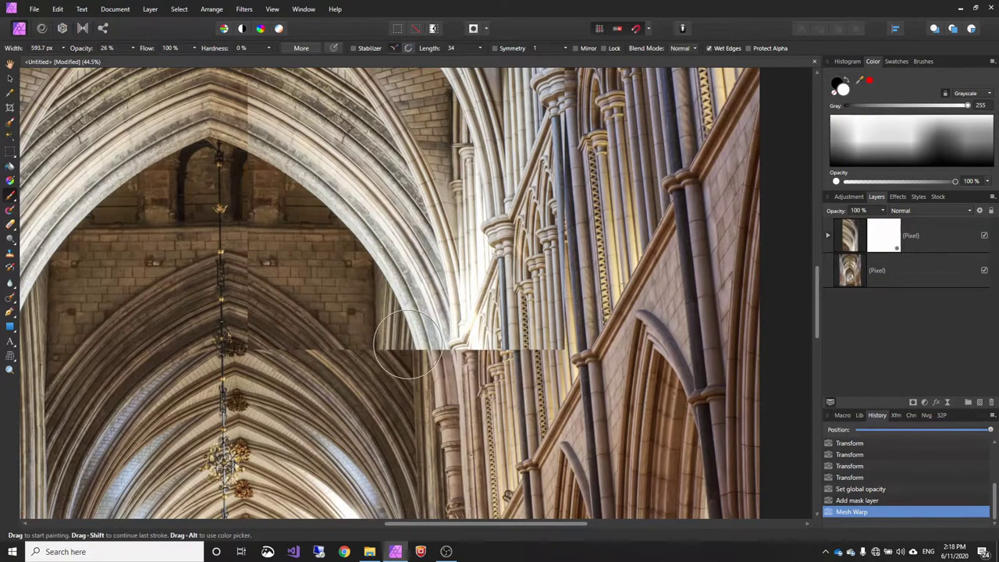
pyautogui.scroll(3, 360, 369)
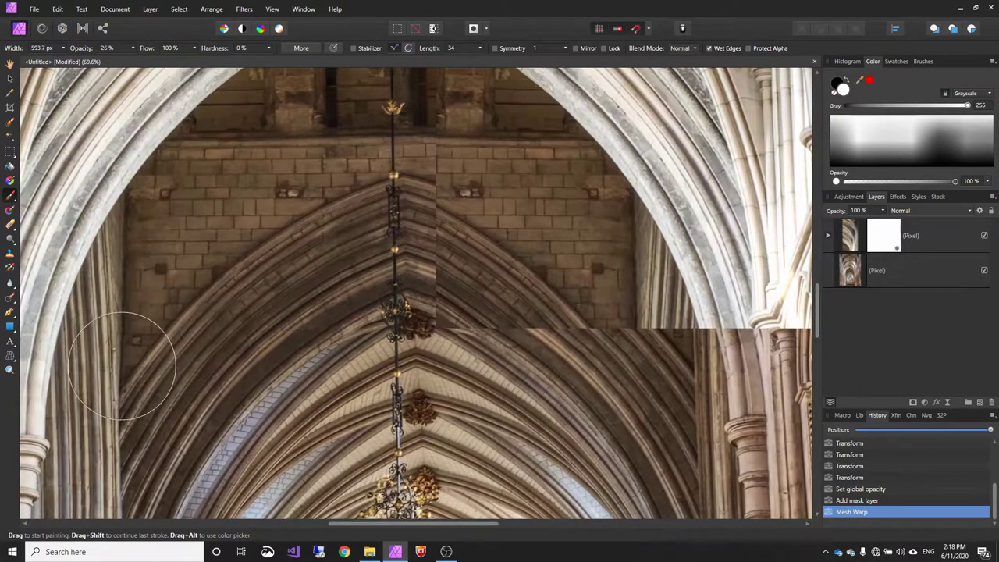
pyautogui.moveTo(221, 356); pyautogui.dragTo(296, 40)
pyautogui.moveTo(241, 199)
pyautogui.mouseDown()
pyautogui.moveTo(252, 223)
pyautogui.moveTo(210, 410)
pyautogui.mouseUp()
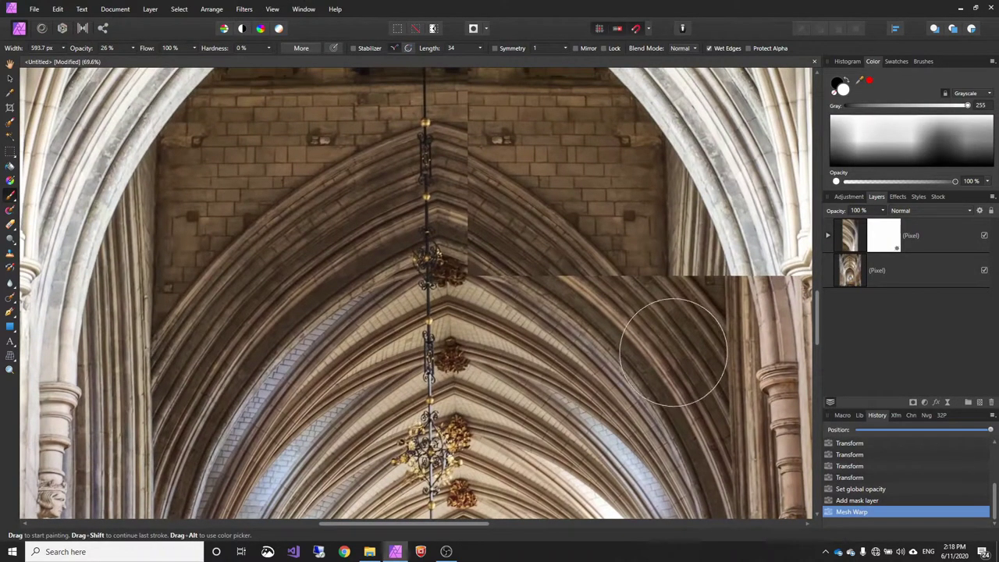
pyautogui.moveTo(681, 341)
pyautogui.mouseDown()
pyautogui.moveTo(492, 517)
pyautogui.moveTo(484, 410)
pyautogui.mouseUp()
pyautogui.click(419, 372)
pyautogui.moveTo(318, 295)
pyautogui.mouseDown()
pyautogui.moveTo(366, 295)
pyautogui.moveTo(303, 295)
pyautogui.moveTo(380, 289)
pyautogui.moveTo(346, 308)
pyautogui.moveTo(347, 285)
pyautogui.moveTo(343, 303)
pyautogui.moveTo(272, 322)
pyautogui.moveTo(336, 307)
pyautogui.mouseUp()
pyautogui.click(834, 84)
pyautogui.moveTo(346, 296)
pyautogui.mouseDown()
pyautogui.moveTo(303, 312)
pyautogui.moveTo(317, 318)
pyautogui.moveTo(305, 321)
pyautogui.moveTo(348, 337)
pyautogui.moveTo(325, 327)
pyautogui.moveTo(486, 341)
pyautogui.moveTo(500, 351)
pyautogui.moveTo(470, 309)
pyautogui.moveTo(481, 309)
pyautogui.moveTo(531, 341)
pyautogui.moveTo(521, 318)
pyautogui.moveTo(464, 268)
pyautogui.moveTo(533, 366)
pyautogui.moveTo(519, 331)
pyautogui.moveTo(469, 267)
pyautogui.moveTo(530, 353)
pyautogui.moveTo(358, 131)
pyautogui.moveTo(487, 282)
pyautogui.moveTo(425, 239)
pyautogui.moveTo(438, 279)
pyautogui.moveTo(496, 339)
pyautogui.moveTo(481, 282)
pyautogui.moveTo(514, 316)
pyautogui.moveTo(488, 299)
pyautogui.moveTo(770, 318)
pyautogui.moveTo(628, 352)
pyautogui.moveTo(547, 358)
pyautogui.moveTo(642, 356)
pyautogui.moveTo(562, 349)
pyautogui.moveTo(638, 346)
pyautogui.moveTo(551, 392)
pyautogui.mouseUp()
pyautogui.moveTo(653, 361)
pyautogui.mouseDown()
pyautogui.moveTo(756, 338)
pyautogui.moveTo(729, 310)
pyautogui.moveTo(642, 359)
pyautogui.moveTo(705, 317)
pyautogui.moveTo(502, 332)
pyautogui.moveTo(601, 331)
pyautogui.moveTo(580, 333)
pyautogui.moveTo(590, 321)
pyautogui.moveTo(672, 310)
pyautogui.moveTo(681, 286)
pyautogui.moveTo(730, 279)
pyautogui.mouseUp()
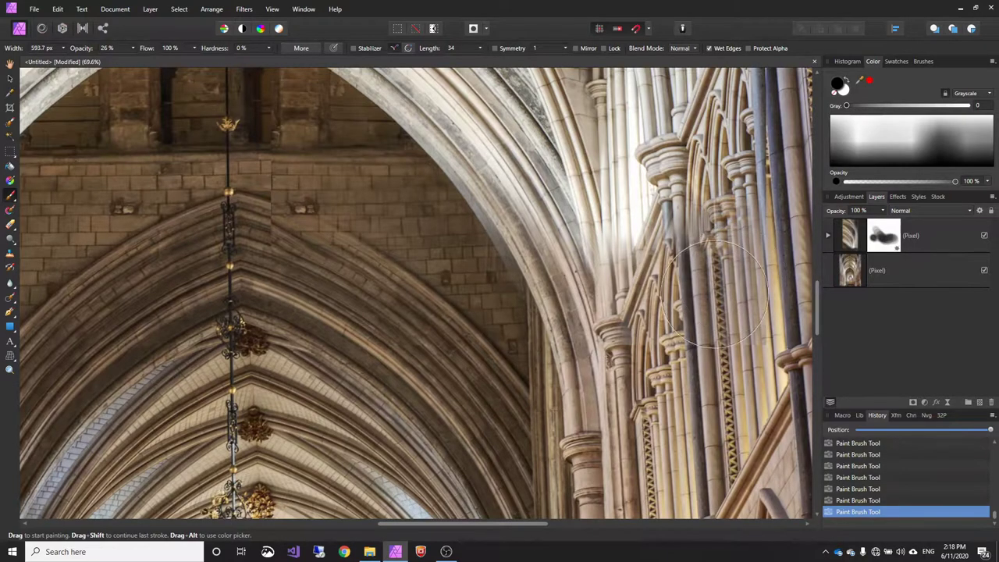
# Brush black on the mask up the patch's left edge, from the gallery wall across the large pointed arch.
pyautogui.moveTo(395, 337); pyautogui.dragTo(490, 526)
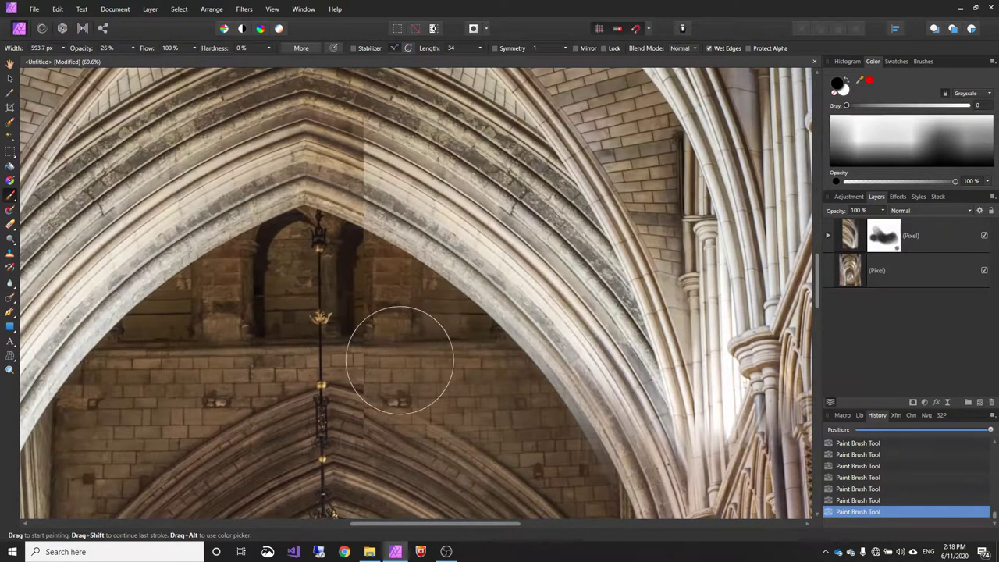
pyautogui.scroll(3, 367, 301)
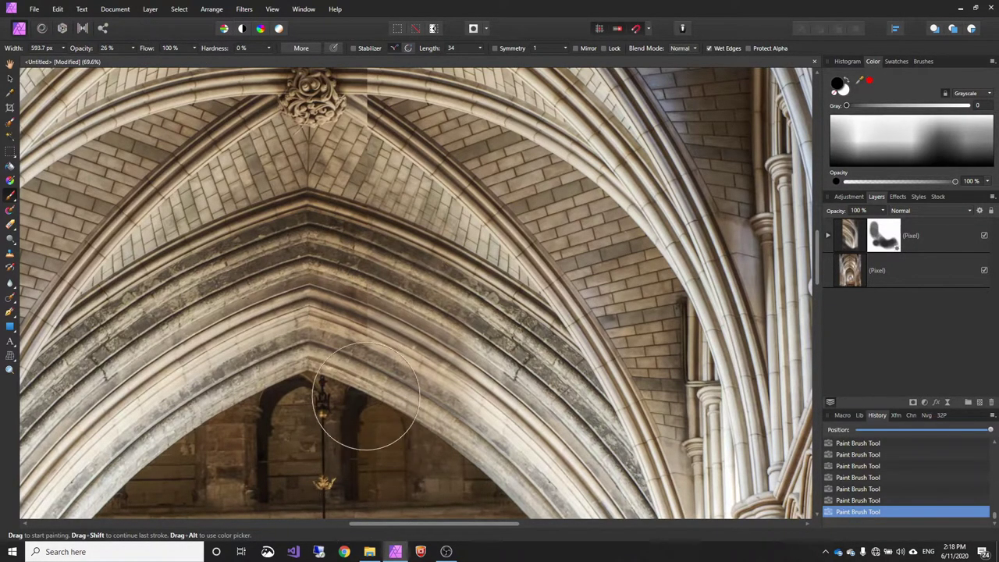
pyautogui.moveTo(345, 448); pyautogui.dragTo(284, 276)
pyautogui.moveTo(328, 185); pyautogui.dragTo(299, 509)
pyautogui.moveTo(300, 456); pyautogui.dragTo(475, 145)
pyautogui.scroll(2, 484, 133)
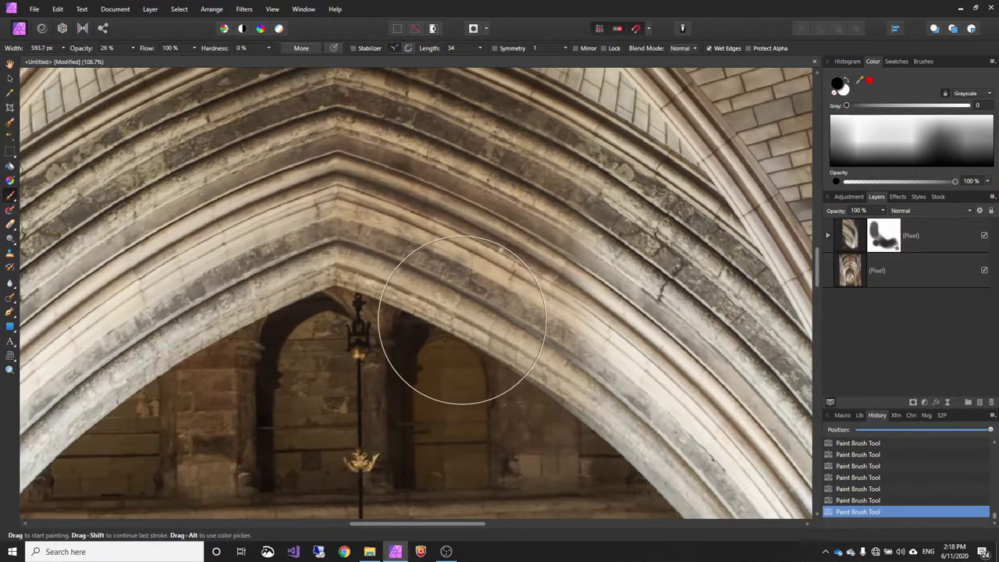
# Continue masking the patch's left seam upward past the carved bosses and the vault's brick webs.
pyautogui.scroll(3, 452, 390)
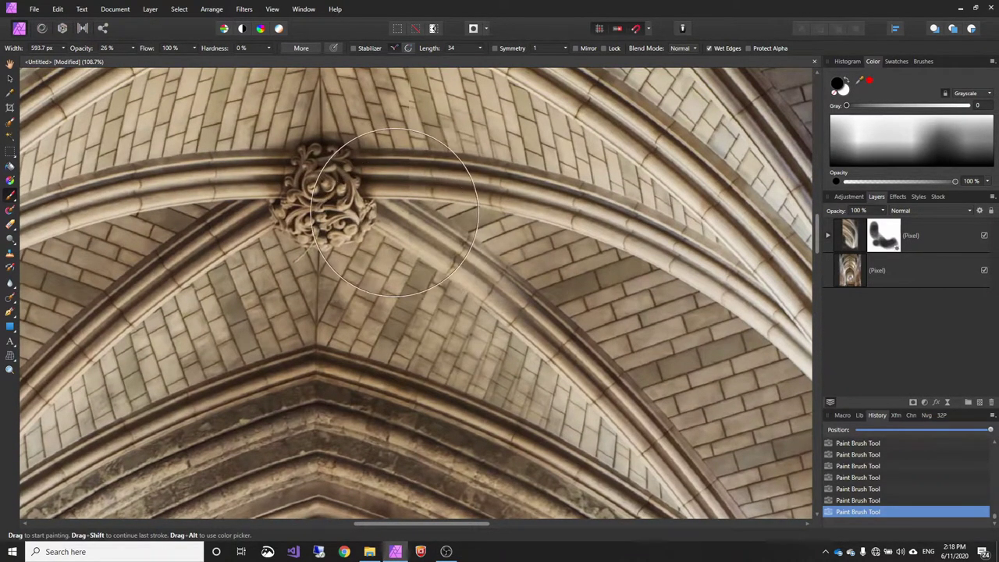
pyautogui.scroll(2, 411, 360)
pyautogui.scroll(5, 412, 361)
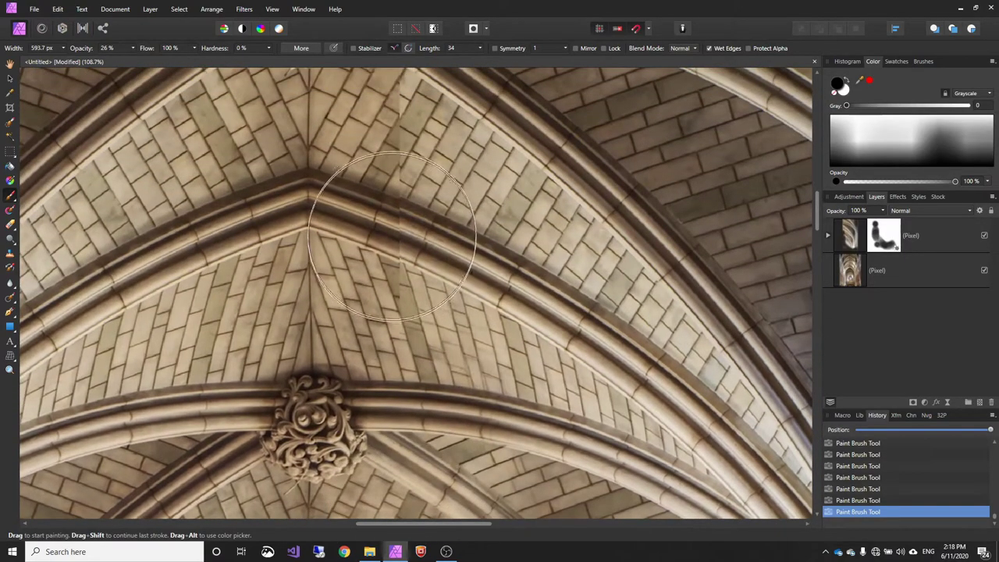
pyautogui.scroll(-6, 386, 245)
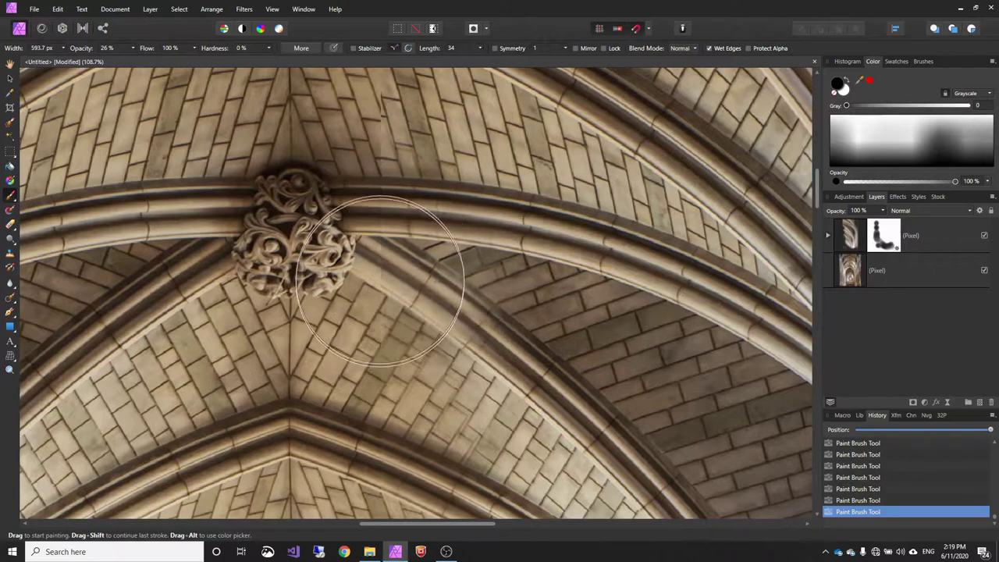
# Brush black on the mask along the patch's upper seam, across the ribs and shaded brickwork.
pyautogui.scroll(6, 479, 346)
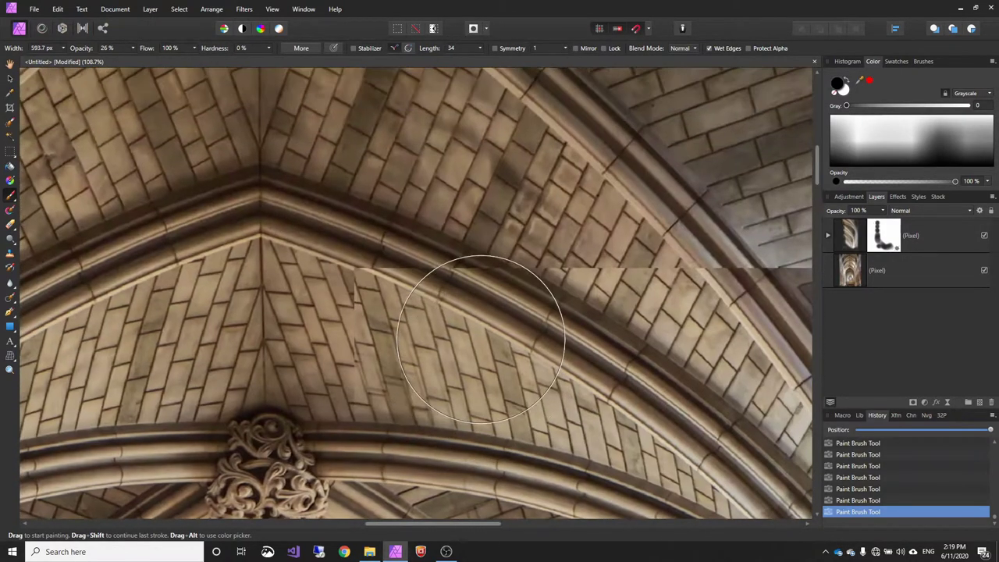
pyautogui.moveTo(401, 344)
pyautogui.mouseDown()
pyautogui.moveTo(375, 332)
pyautogui.moveTo(349, 267)
pyautogui.moveTo(356, 307)
pyautogui.moveTo(491, 274)
pyautogui.moveTo(566, 283)
pyautogui.moveTo(627, 261)
pyautogui.moveTo(700, 265)
pyautogui.mouseUp()
pyautogui.moveTo(590, 278); pyautogui.dragTo(185, 200)
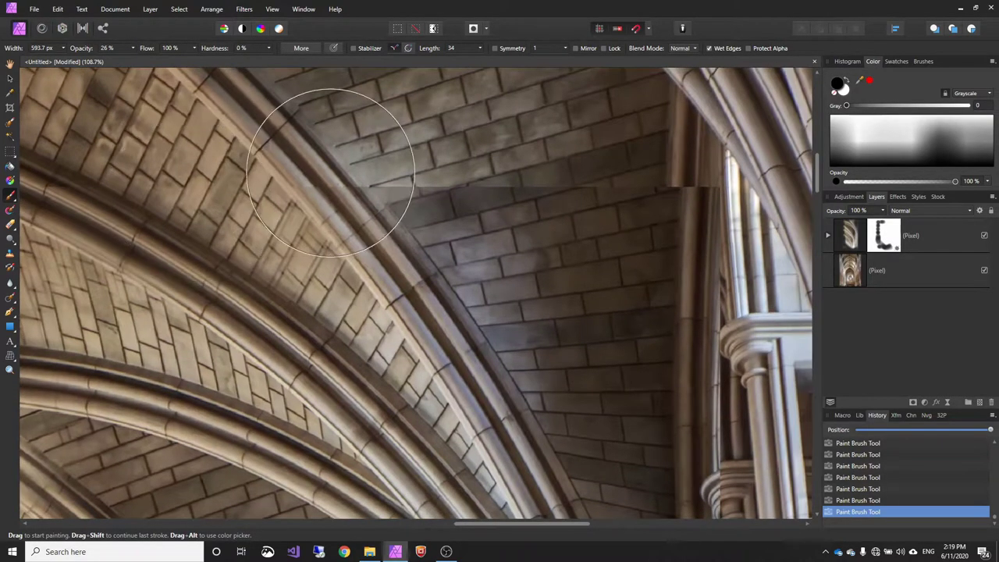
pyautogui.moveTo(330, 171)
pyautogui.mouseDown()
pyautogui.moveTo(419, 184)
pyautogui.moveTo(567, 175)
pyautogui.moveTo(672, 188)
pyautogui.moveTo(699, 326)
pyautogui.moveTo(674, 206)
pyautogui.moveTo(457, 160)
pyautogui.mouseUp()
pyautogui.scroll(-2, 687, 234)
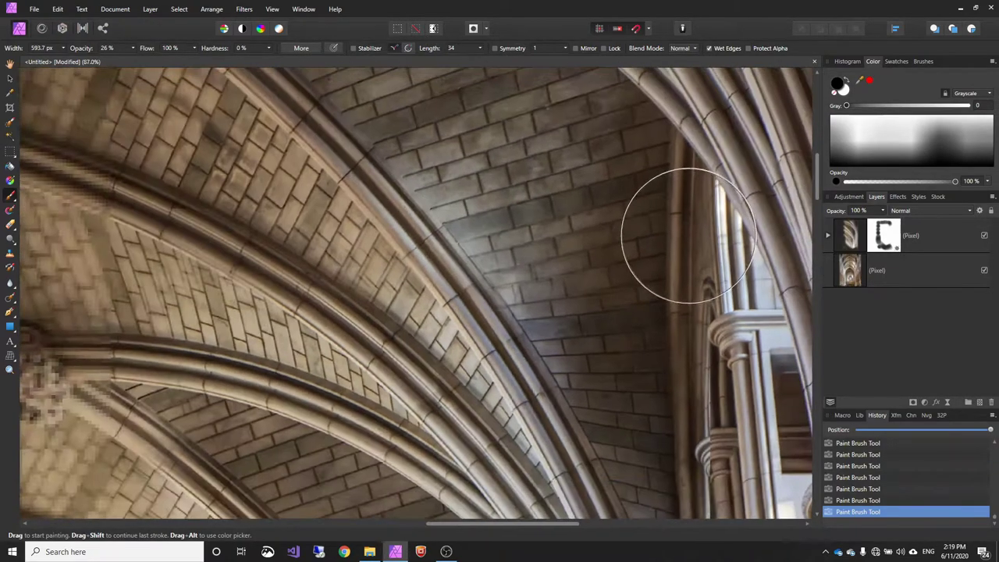
# Mask the upper part of the patch's right edge beside the tall window and its slender columns.
pyautogui.moveTo(687, 234); pyautogui.dragTo(468, 62)
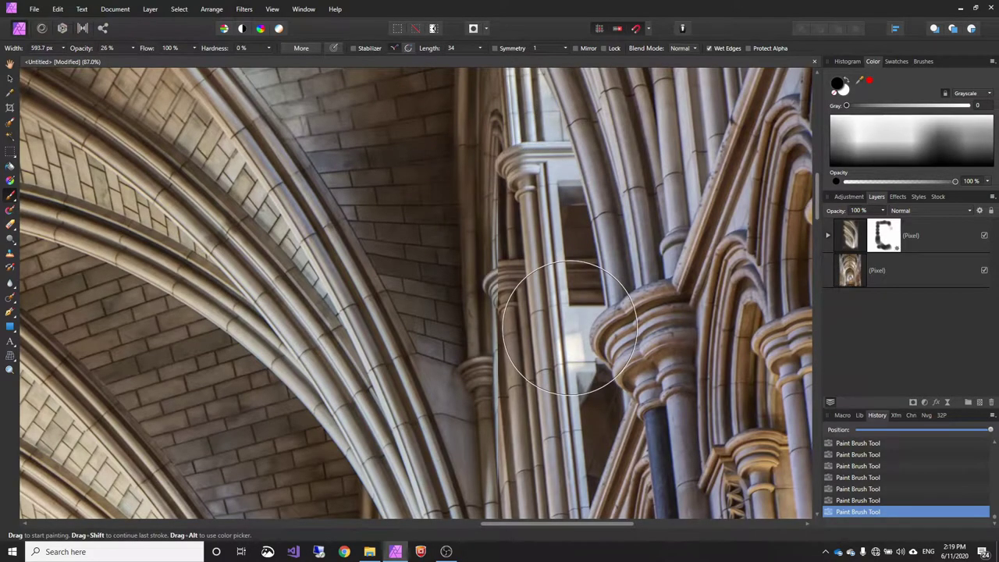
pyautogui.moveTo(520, 310)
pyautogui.mouseDown()
pyautogui.moveTo(523, 229)
pyautogui.moveTo(512, 284)
pyautogui.moveTo(515, 270)
pyautogui.moveTo(498, 290)
pyautogui.moveTo(506, 295)
pyautogui.mouseUp()
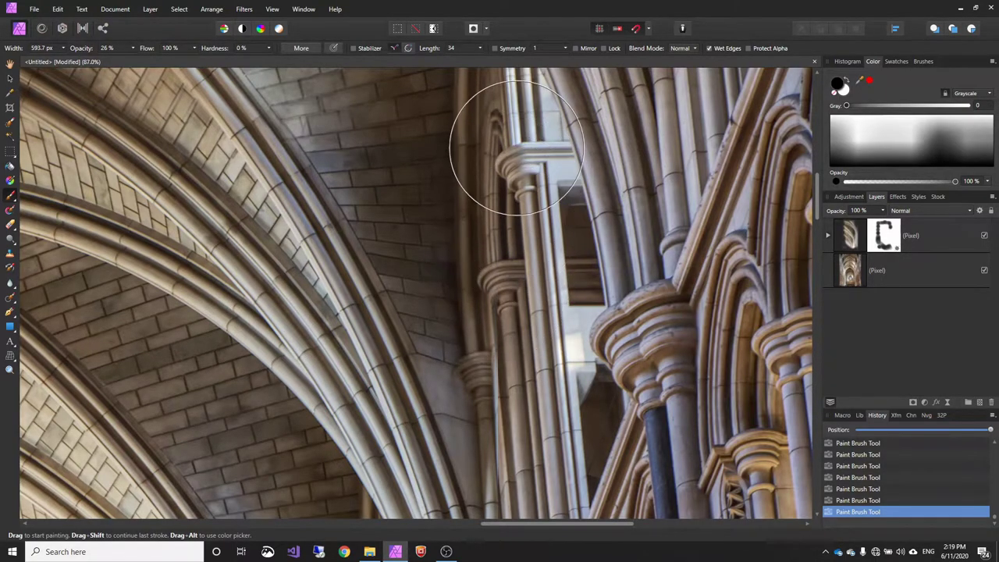
pyautogui.moveTo(521, 373); pyautogui.dragTo(524, 61)
pyautogui.scroll(-5, 513, 180)
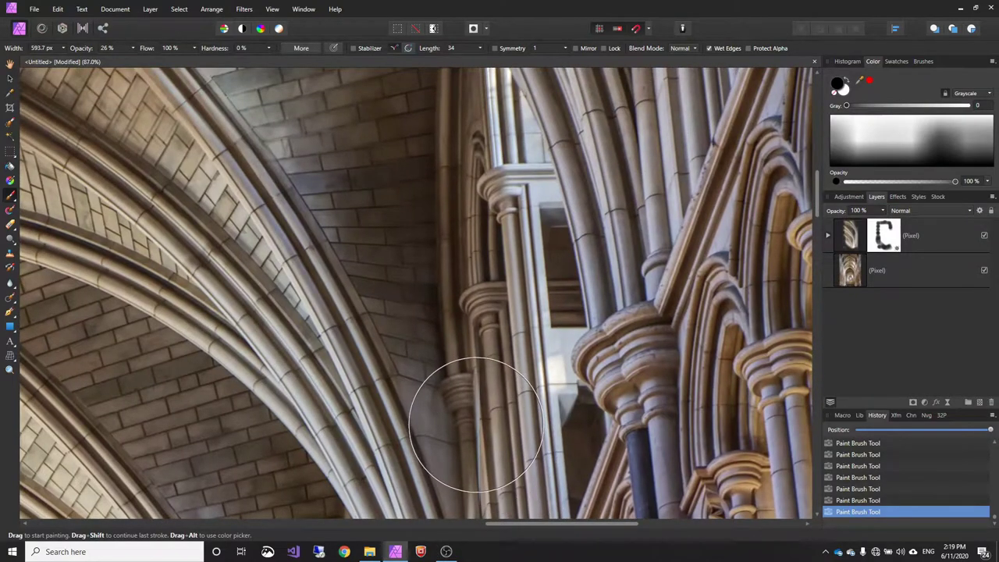
# Blend the lower part of the patch's right edge through the mask, around the column capital and sloping arcade moulding.
pyautogui.moveTo(515, 452); pyautogui.dragTo(544, 81)
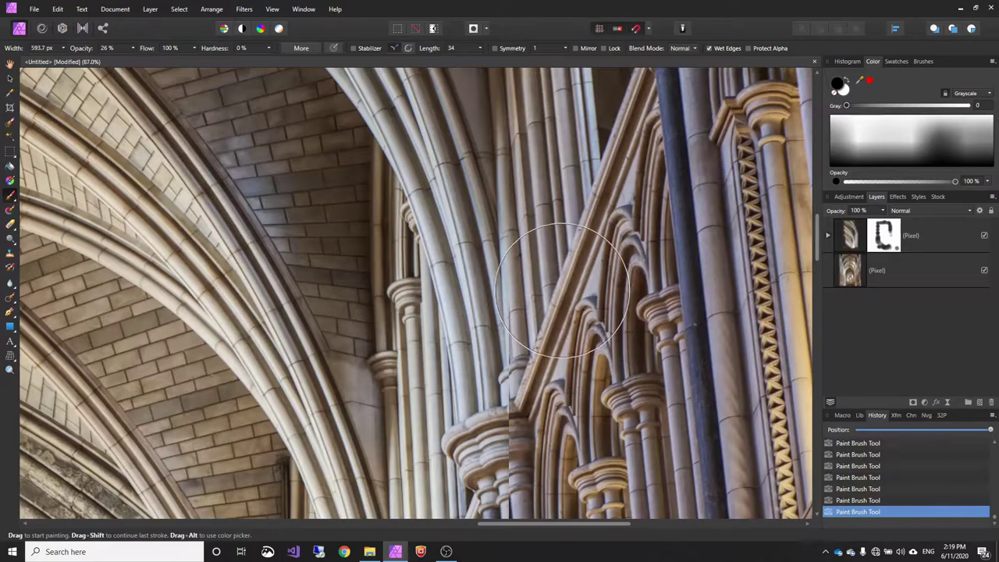
pyautogui.scroll(-7, 563, 322)
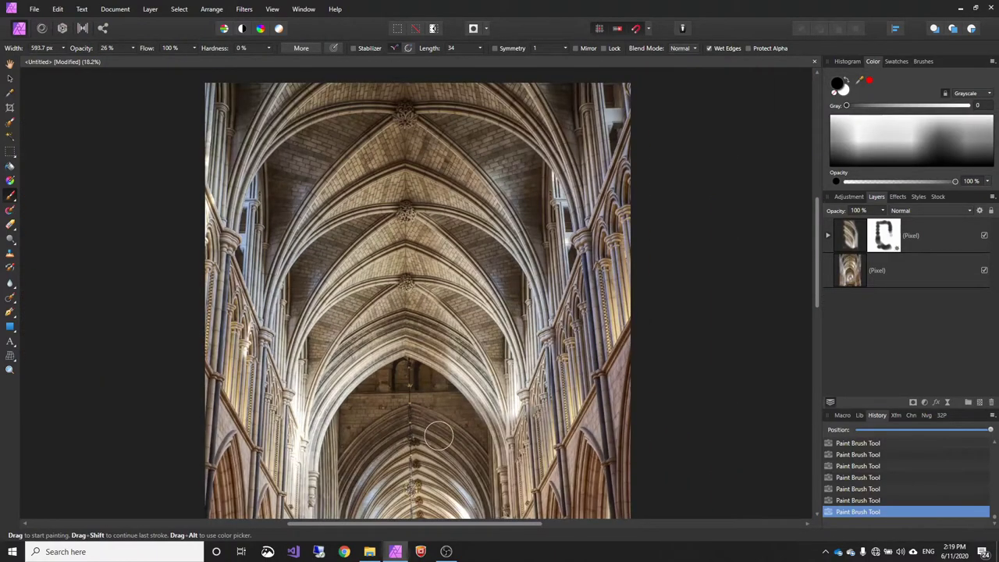
pyautogui.scroll(5, 614, 156)
pyautogui.hscroll(-4, 546, 257)
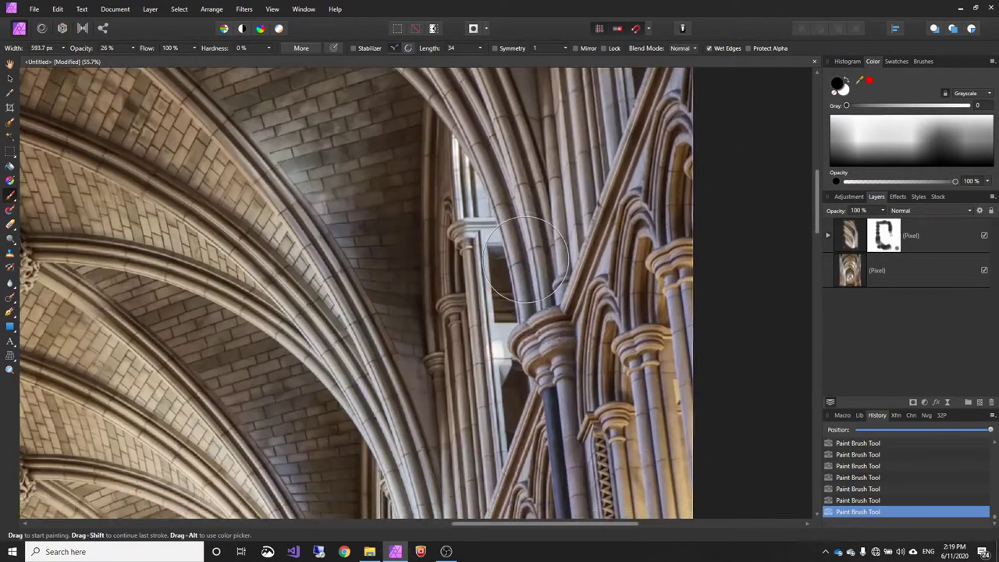
pyautogui.scroll(-5, 506, 373)
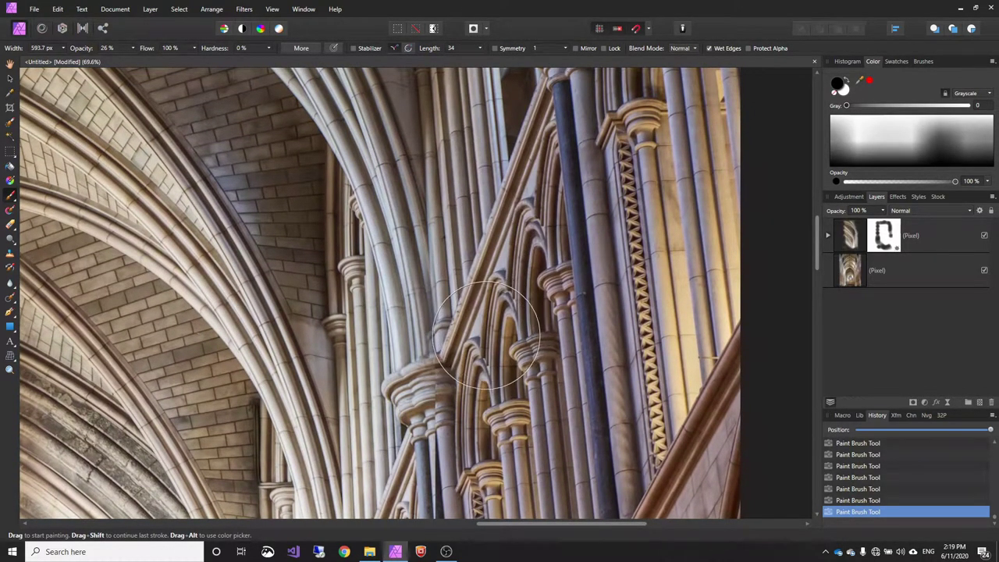
pyautogui.scroll(2, 536, 294)
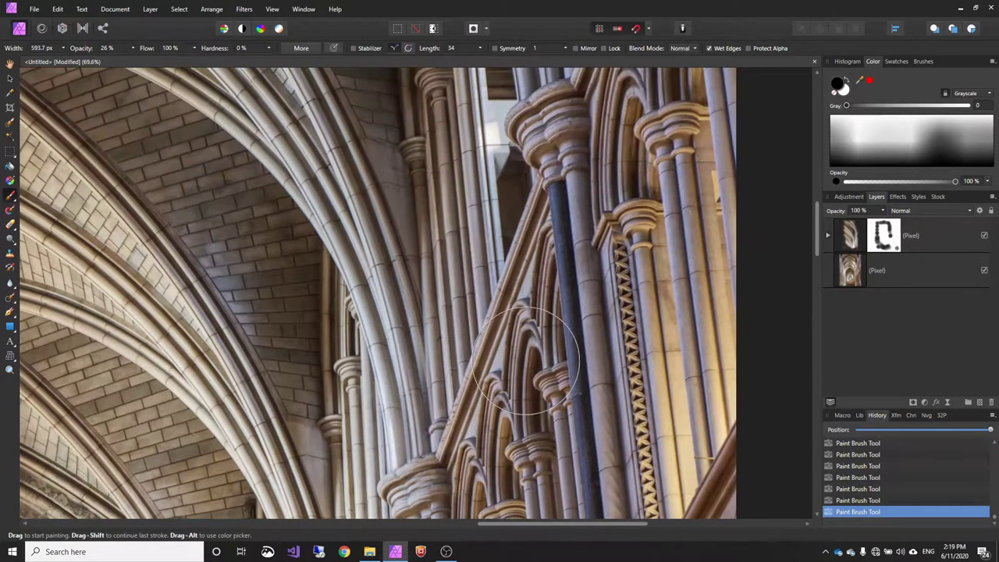
pyautogui.scroll(1, 443, 185)
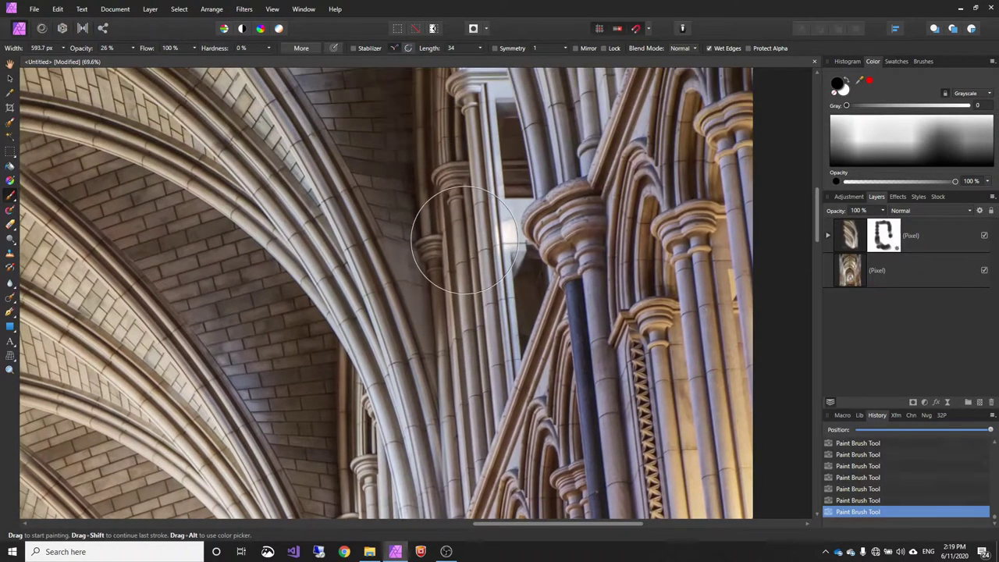
pyautogui.scroll(-3, 550, 329)
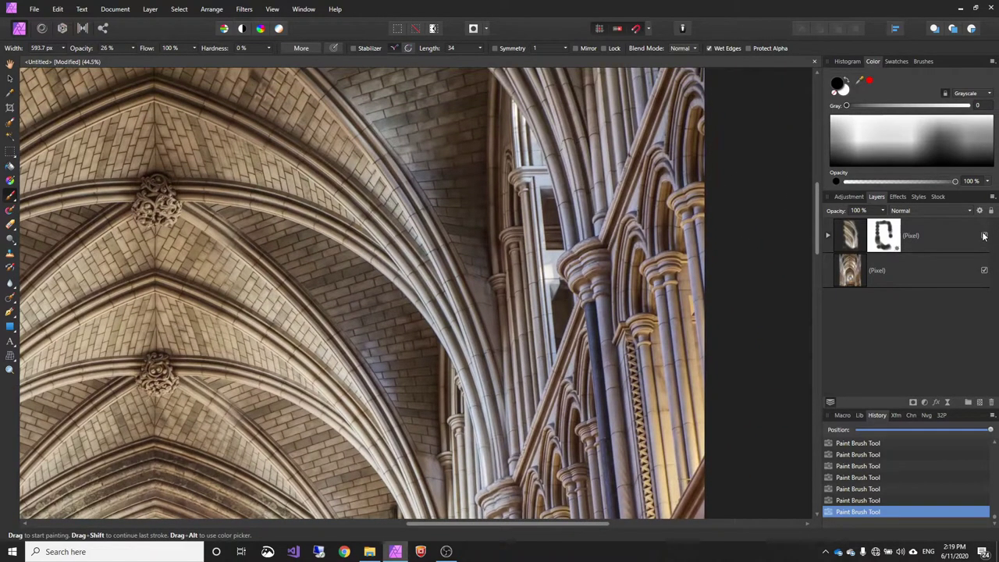
# Compare the vault with and without the masked patch by toggling the layer's visibility, leaving it shown.
pyautogui.click(983, 235)
pyautogui.click(984, 235)
pyautogui.click(984, 235)
pyautogui.click(984, 236)
pyautogui.scroll(-3, 713, 238)
pyautogui.scroll(-1, 713, 257)
pyautogui.moveTo(662, 244); pyautogui.dragTo(635, 272)
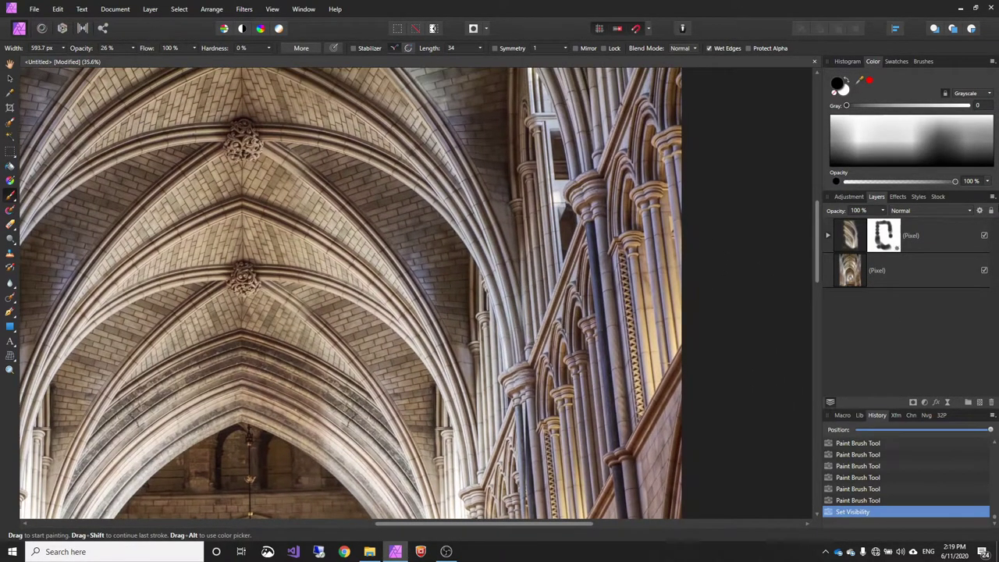
pyautogui.click(984, 235)
pyautogui.click(983, 236)
pyautogui.click(984, 236)
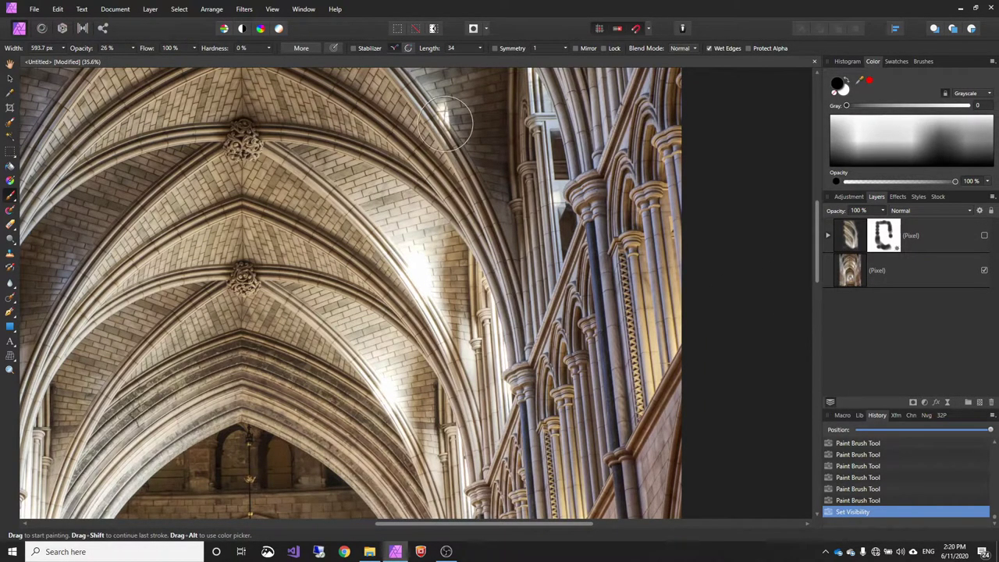
pyautogui.click(984, 236)
pyautogui.hotkey('ctrl', '0')
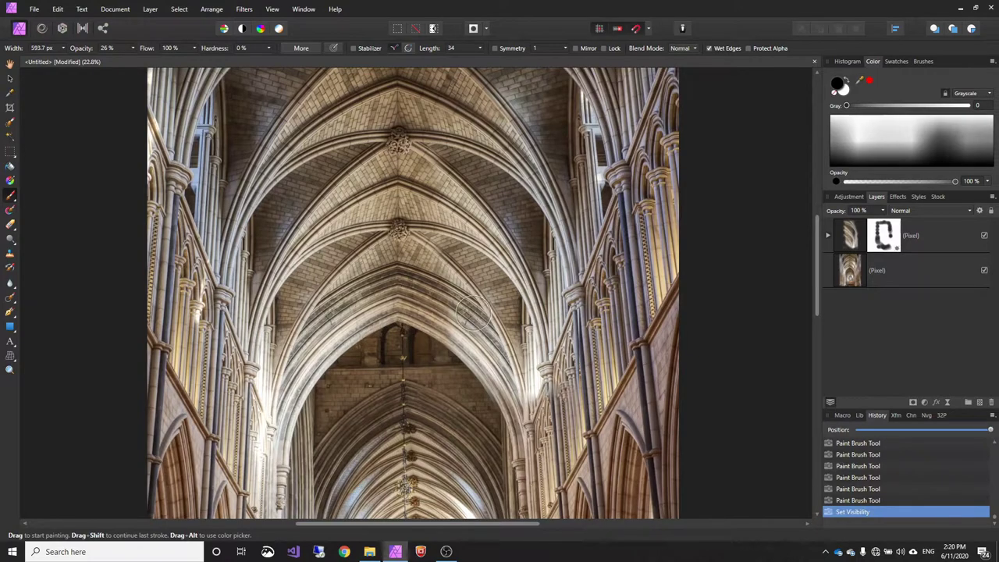
# Examine the blended vault and the rest of the nave down to the stained-glass window for remaining blown-out highlights.
pyautogui.moveTo(473, 312); pyautogui.dragTo(429, 451)
pyautogui.moveTo(440, 209)
pyautogui.mouseDown()
pyautogui.moveTo(437, 247)
pyautogui.moveTo(439, 228)
pyautogui.mouseUp()
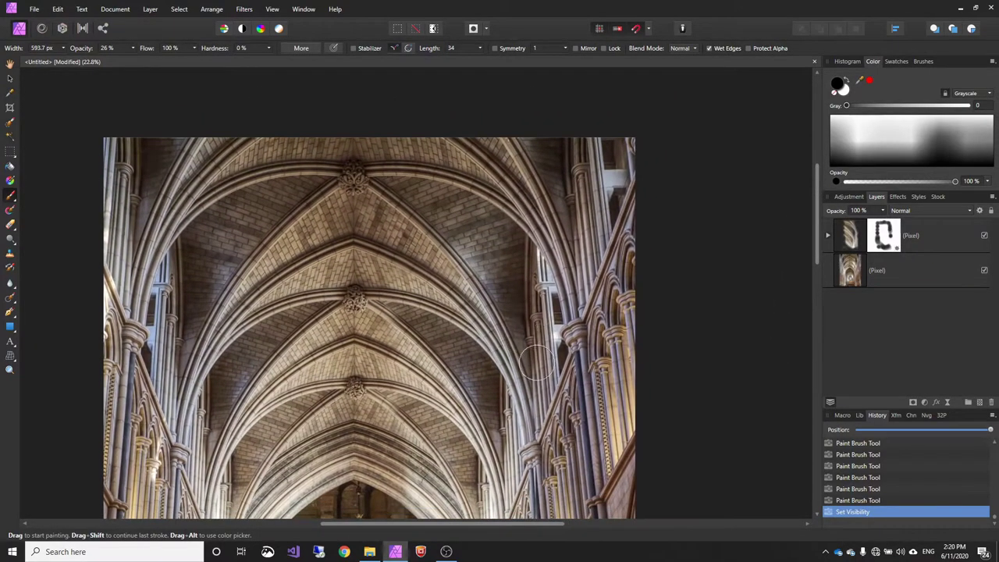
pyautogui.scroll(-3, 556, 388)
pyautogui.hscroll(-1, 555, 387)
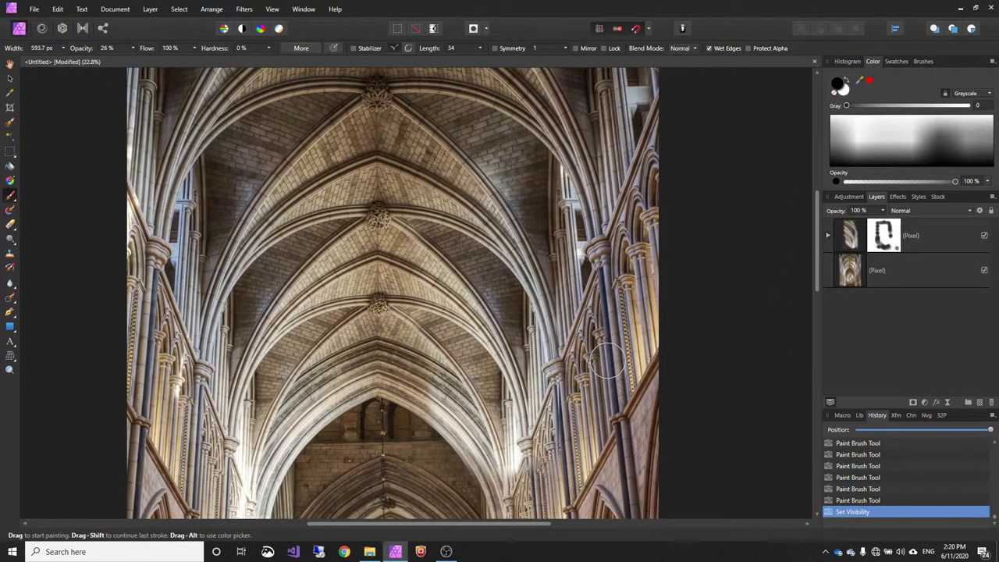
pyautogui.scroll(-3, 609, 360)
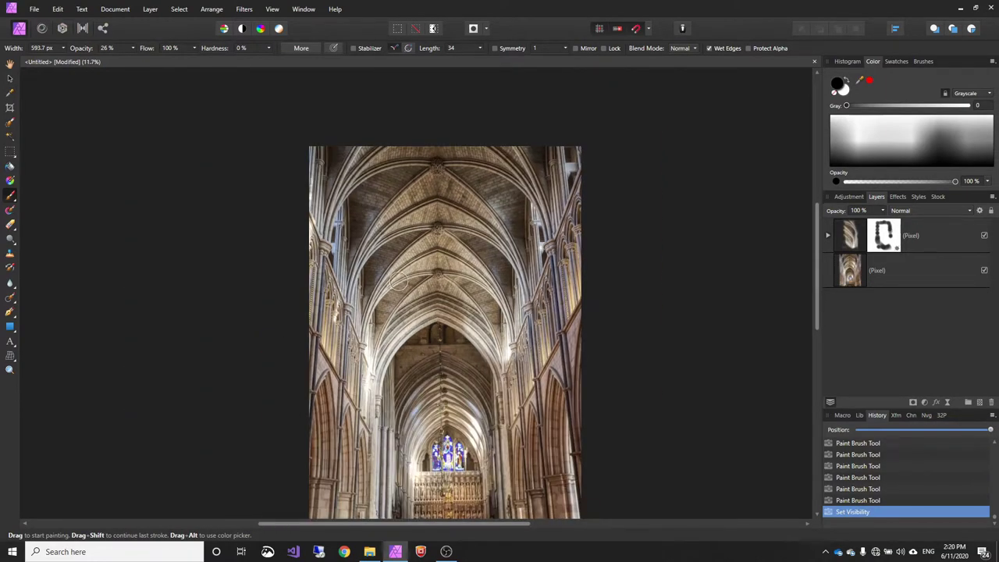
pyautogui.scroll(-1, 436, 320)
pyautogui.scroll(4, 396, 431)
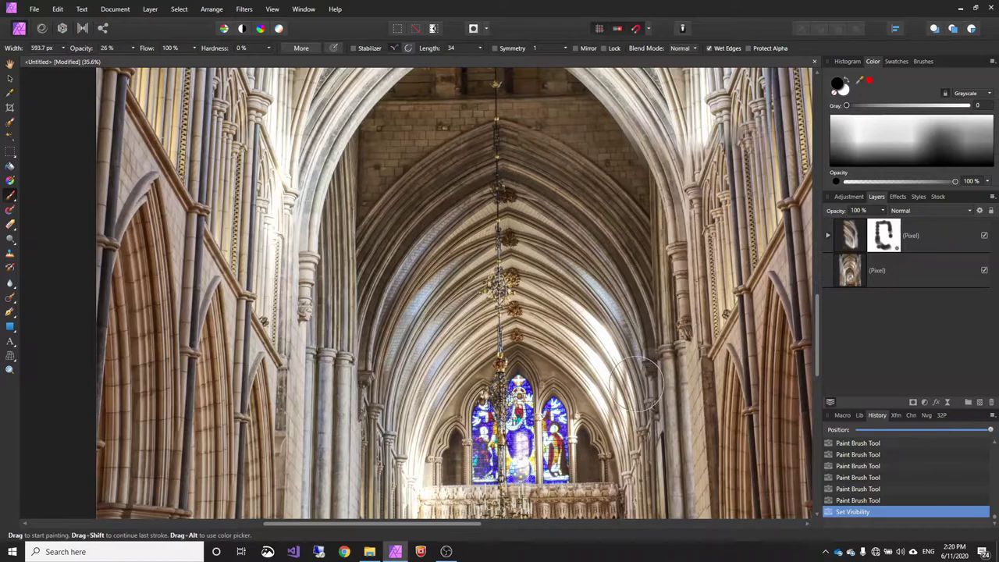
pyautogui.scroll(-3, 543, 299)
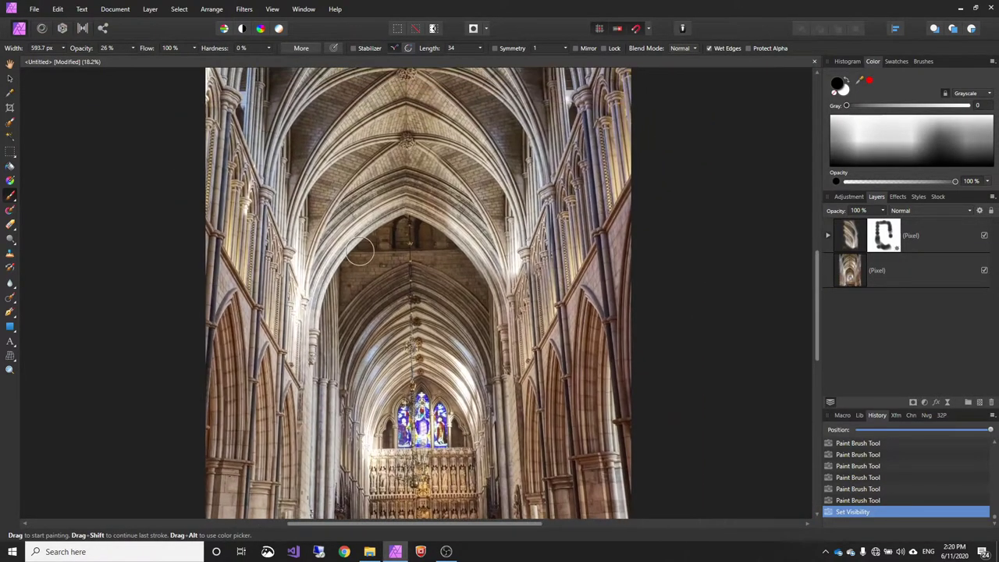
pyautogui.scroll(-1, 456, 327)
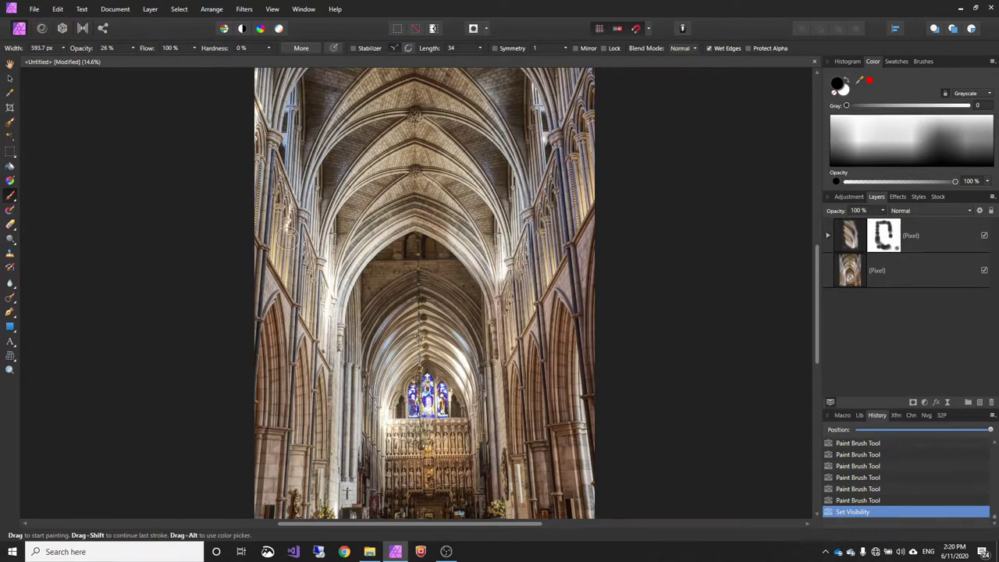
# Select the original cathedral pixel layer beneath the masked patch.
pyautogui.moveTo(262, 142); pyautogui.dragTo(259, 208)
pyautogui.moveTo(664, 312)
pyautogui.mouseDown()
pyautogui.moveTo(653, 237)
pyautogui.moveTo(657, 257)
pyautogui.mouseUp()
pyautogui.click(850, 276)
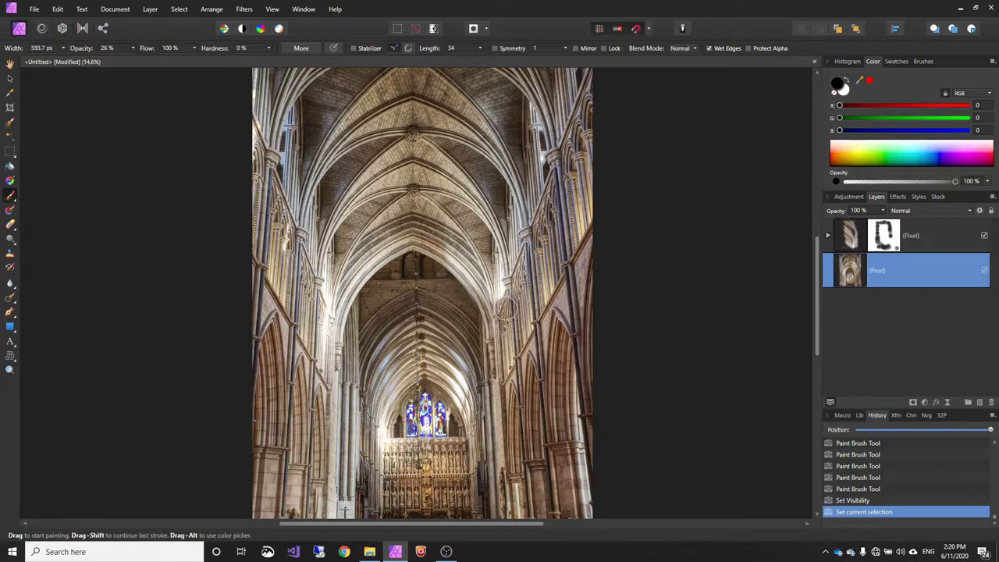
pyautogui.scroll(1, 348, 249)
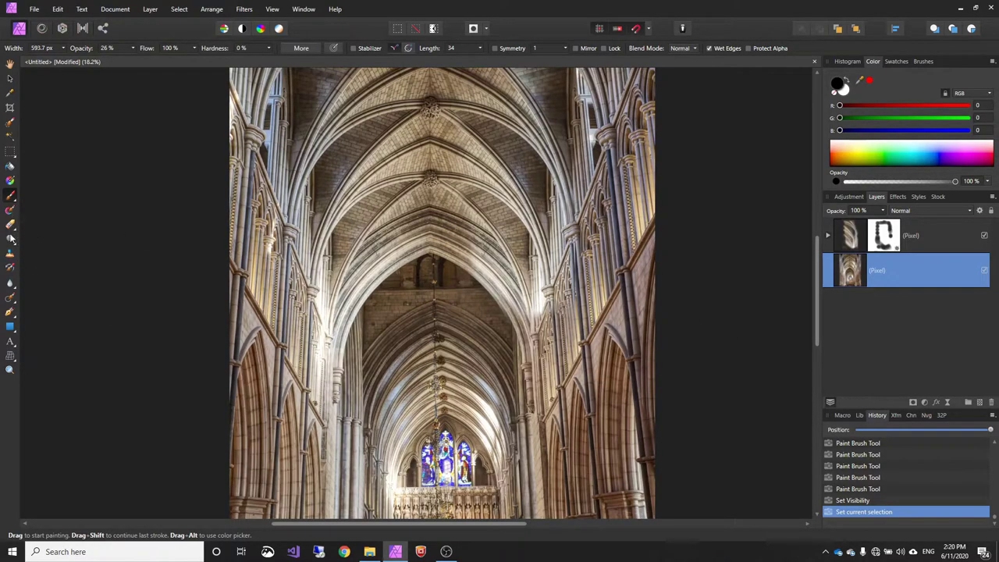
# Add an Exposure adjustment above the original cathedral layer to treat the blown-out highlights in the left arcade.
pyautogui.scroll(4, 269, 254)
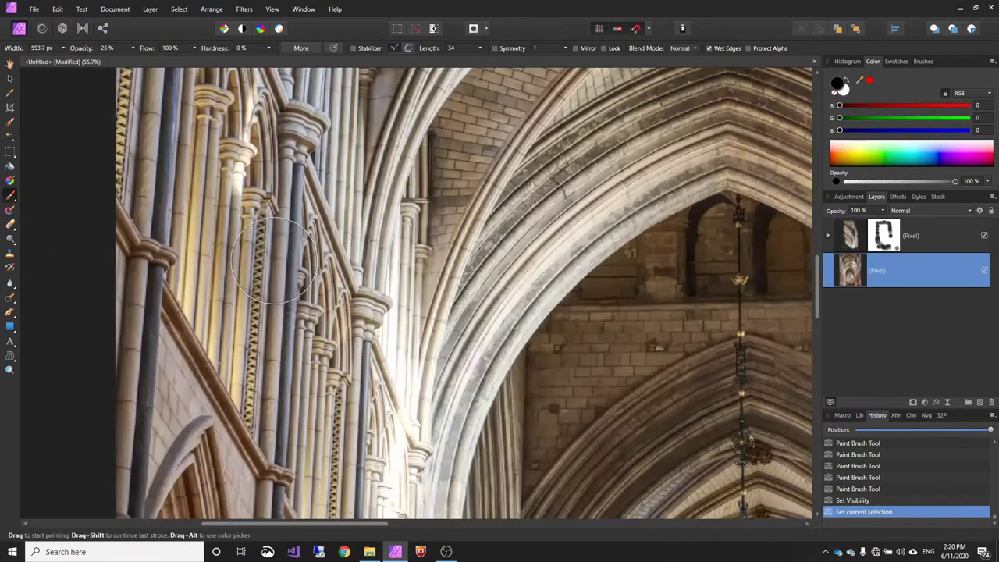
pyautogui.moveTo(241, 199); pyautogui.dragTo(286, 271)
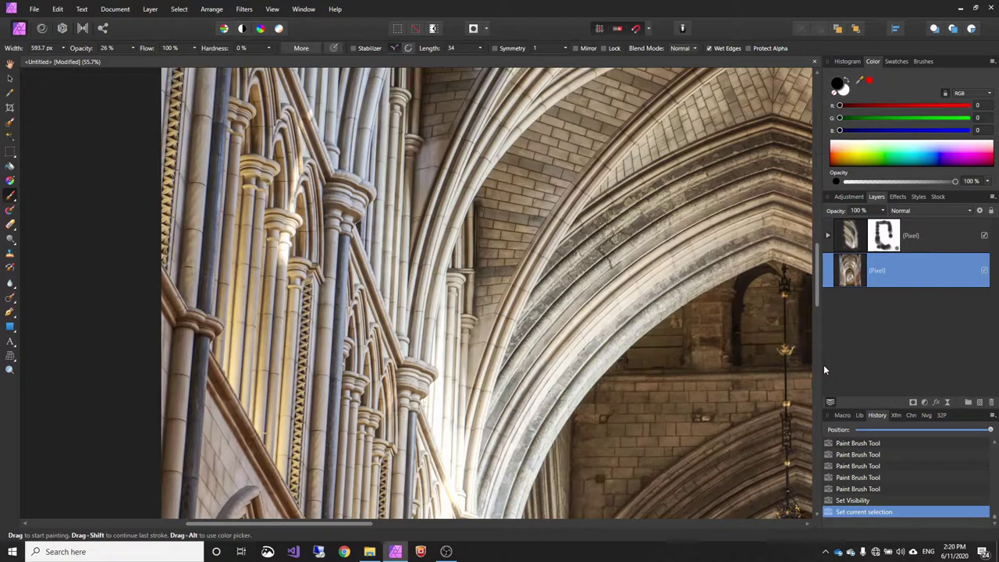
pyautogui.click(926, 403)
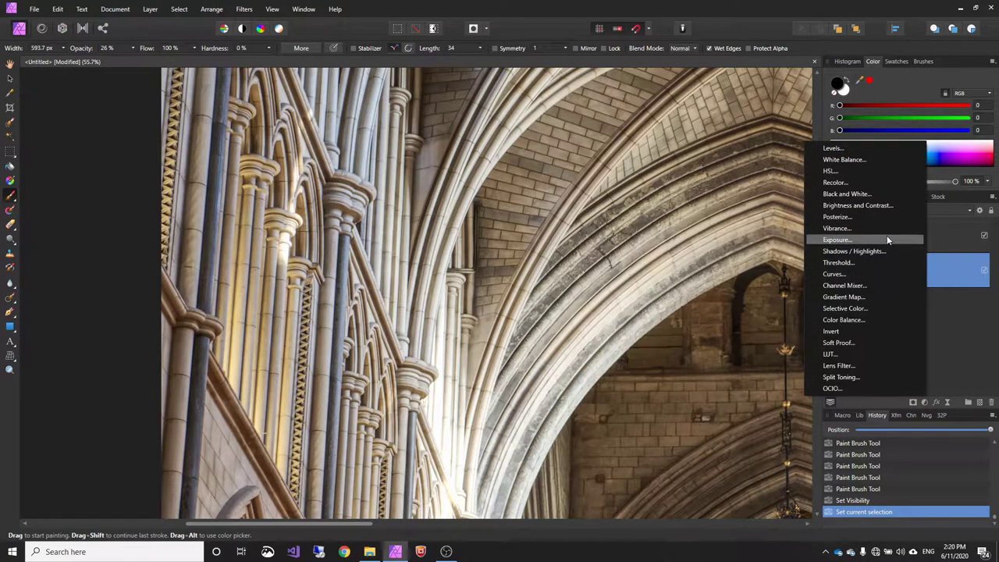
pyautogui.click(837, 240)
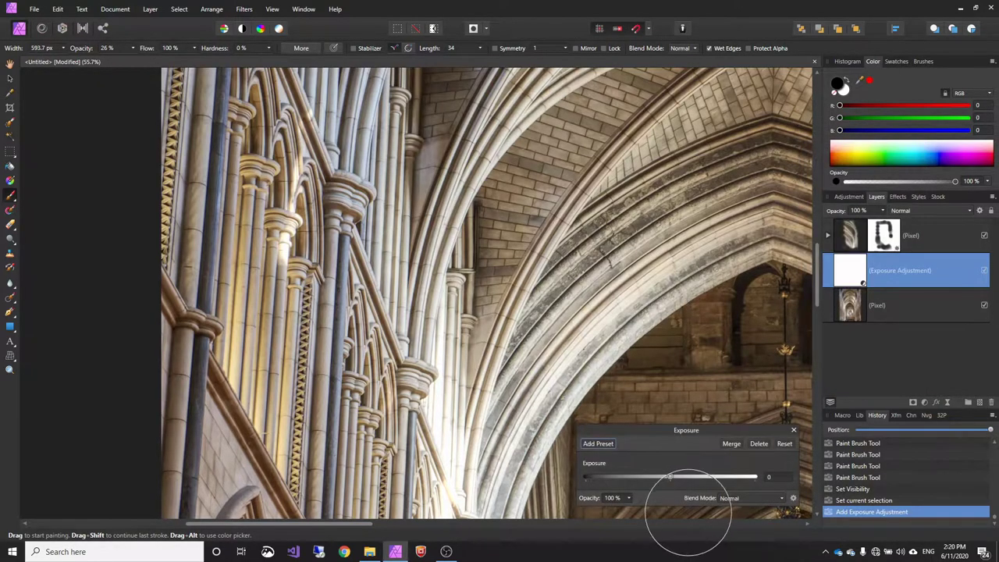
# Lower the adjustment's exposure to -11.754, judging it on the sunlit capital and column shaft in the left arcade.
pyautogui.scroll(1, 245, 215)
pyautogui.scroll(4, 312, 214)
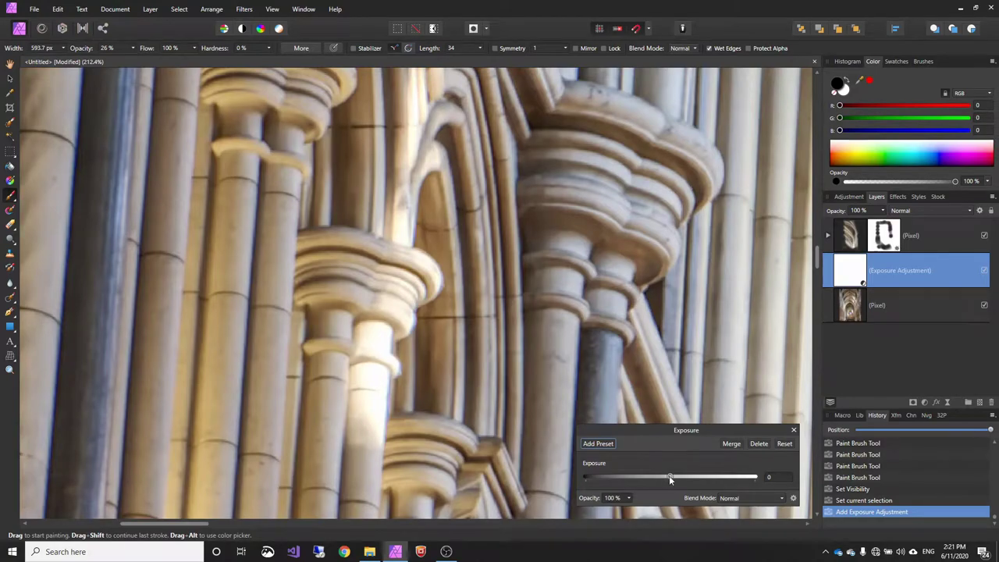
pyautogui.moveTo(670, 476)
pyautogui.mouseDown()
pyautogui.moveTo(655, 475)
pyautogui.moveTo(669, 476)
pyautogui.mouseUp()
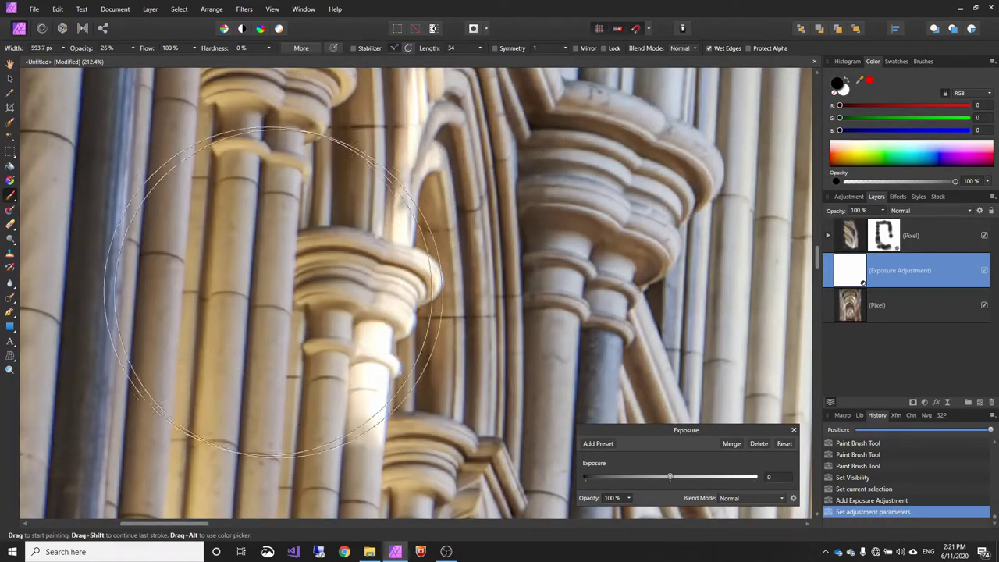
pyautogui.moveTo(301, 294)
pyautogui.mouseDown()
pyautogui.moveTo(432, 296)
pyautogui.moveTo(389, 366)
pyautogui.moveTo(387, 275)
pyautogui.mouseUp()
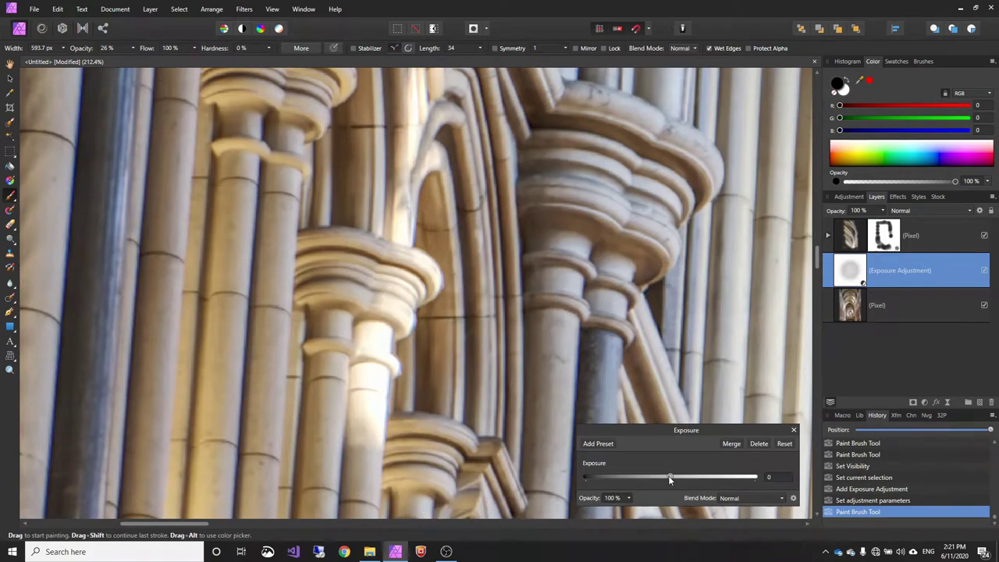
pyautogui.moveTo(669, 477); pyautogui.dragTo(609, 479)
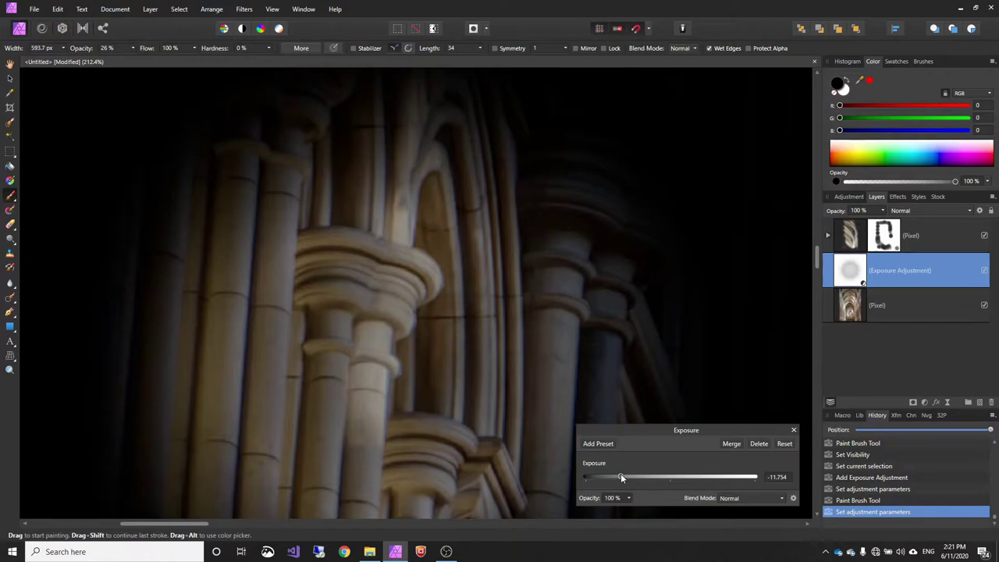
pyautogui.click(792, 431)
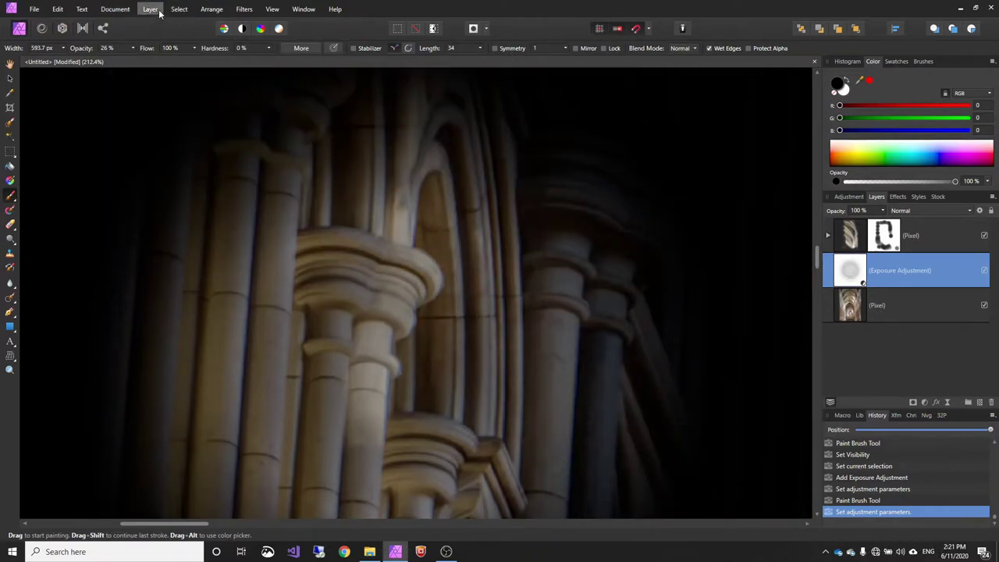
# Invert the Exposure adjustment's mask so the darkening is hidden across the picture.
pyautogui.click(156, 11)
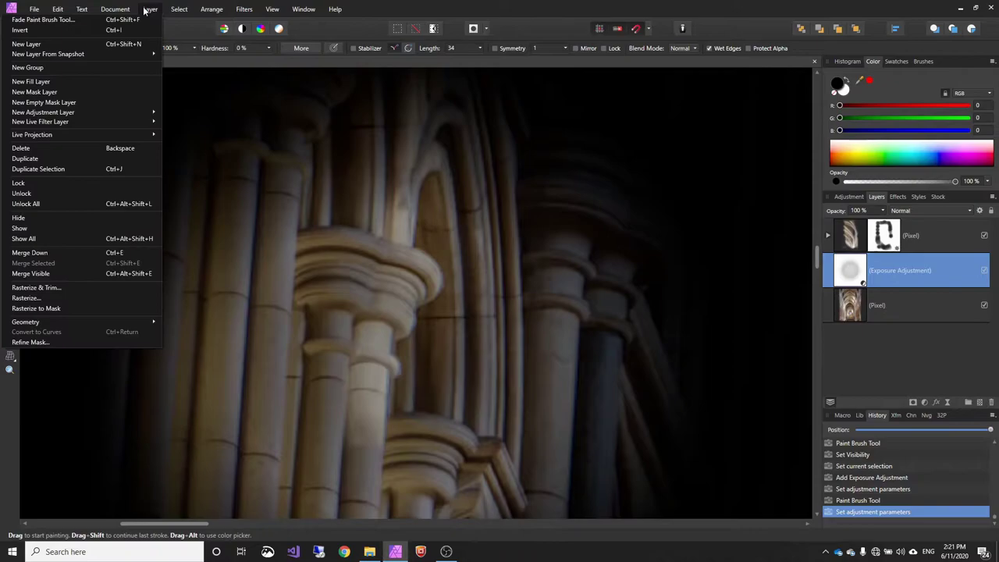
pyautogui.click(63, 30)
pyautogui.scroll(-3, 613, 288)
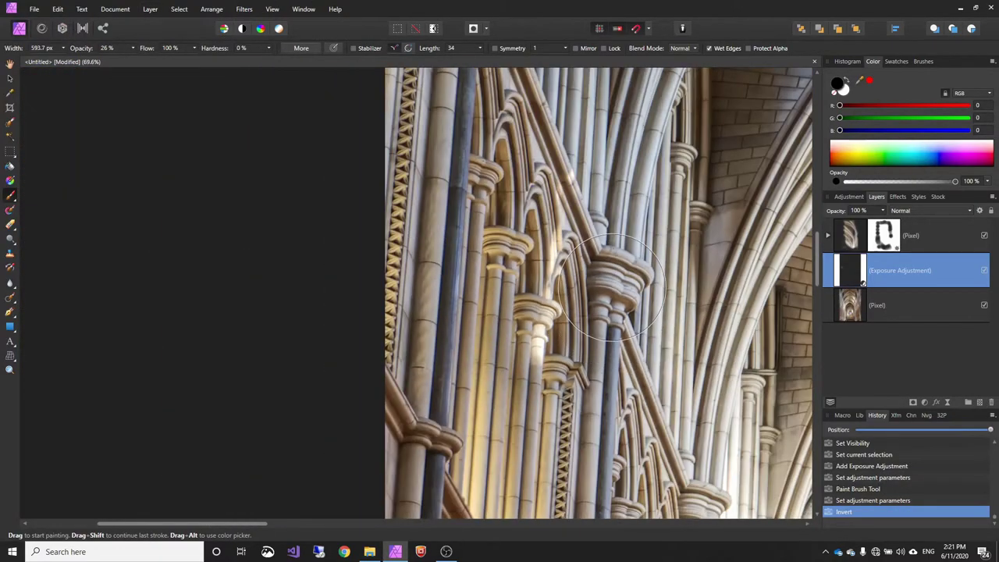
pyautogui.moveTo(612, 287); pyautogui.dragTo(425, 264)
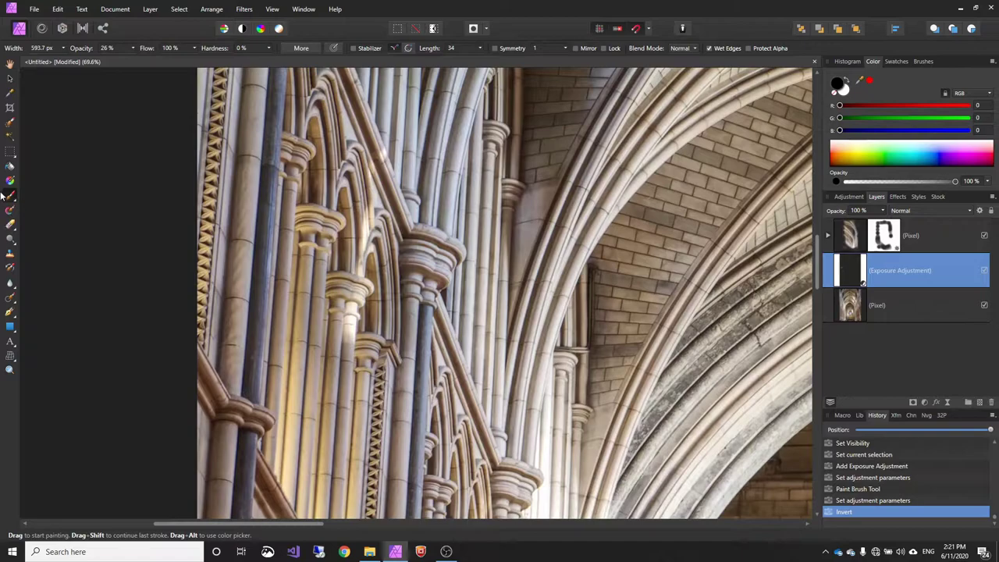
# Paint white on the exposure mask with a 161.8 px brush over the left arcade's sunlit capital, shaft and sloping moulding.
pyautogui.click(845, 92)
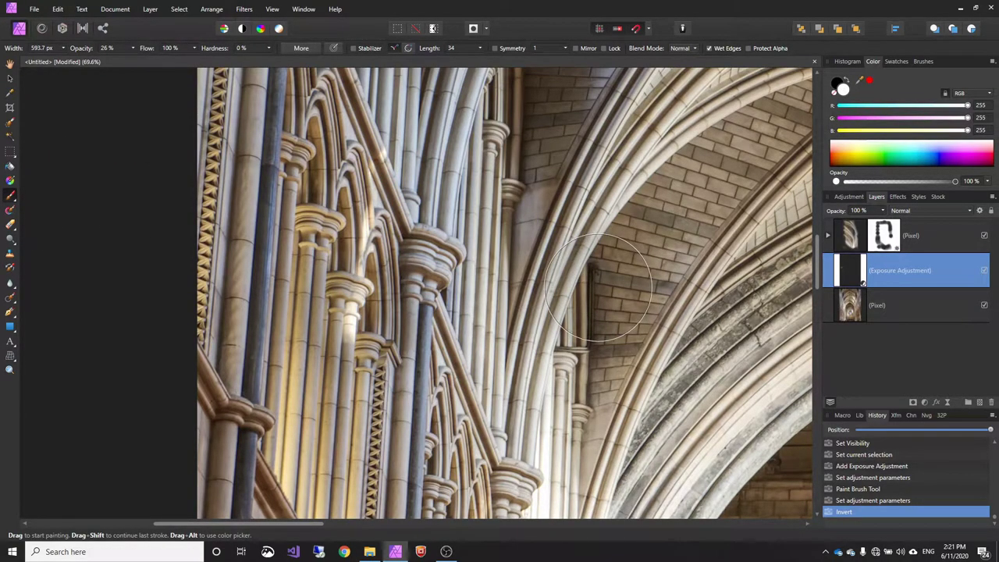
pyautogui.scroll(1, 364, 312)
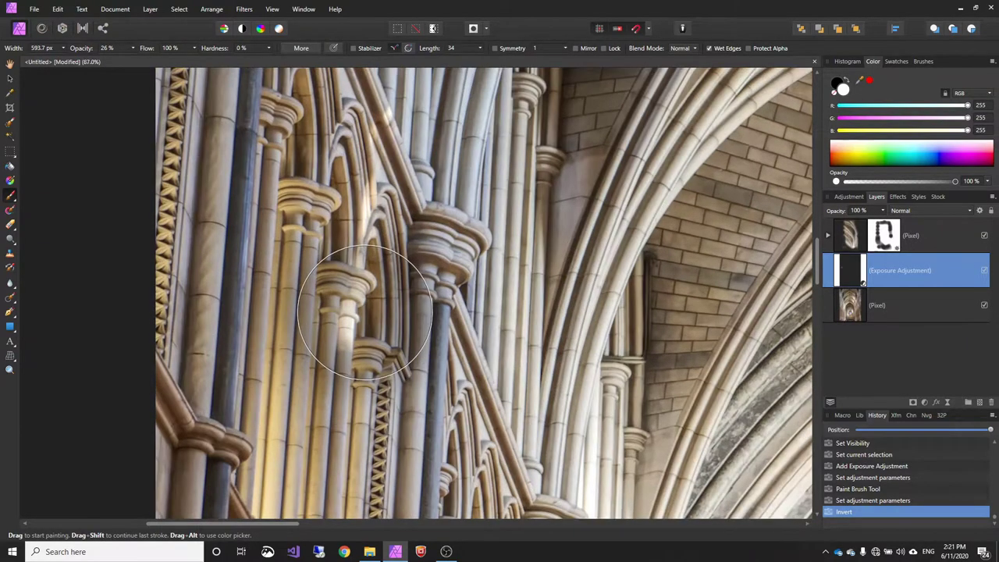
pyautogui.scroll(2, 364, 312)
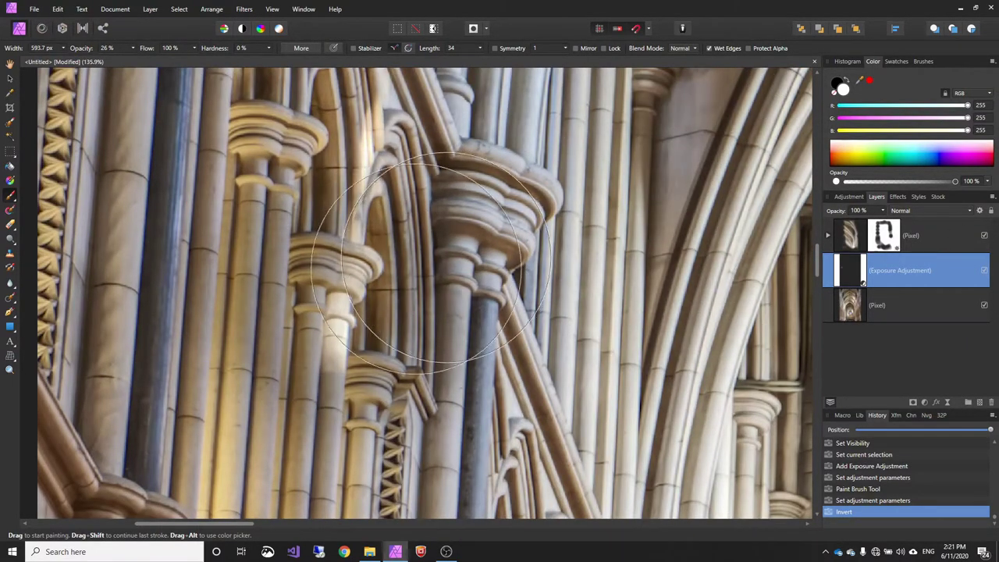
pyautogui.scroll(1, 371, 281)
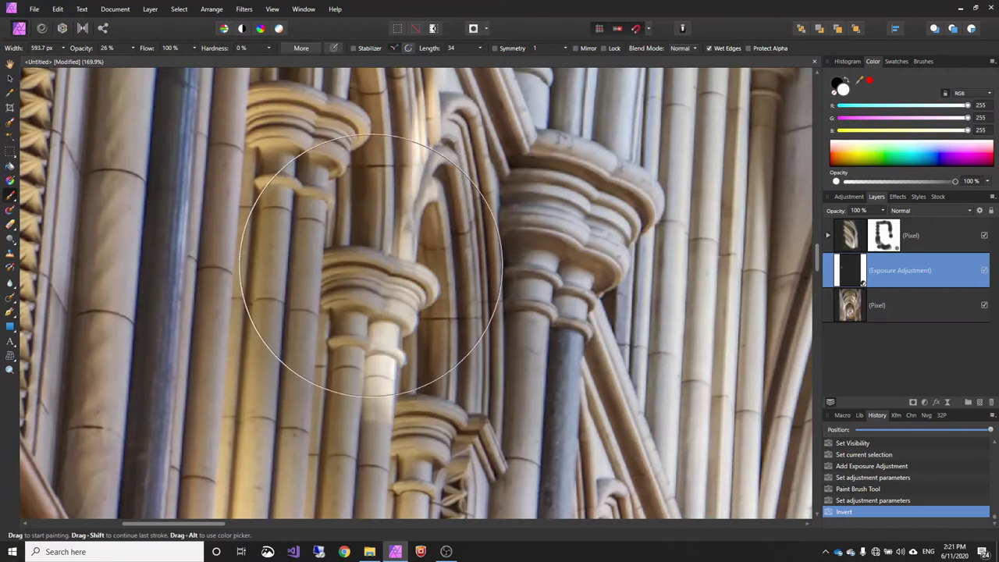
pyautogui.press('[')
pyautogui.press('[')
pyautogui.press('[')
pyautogui.press('[')
pyautogui.press('[')
pyautogui.press('[')
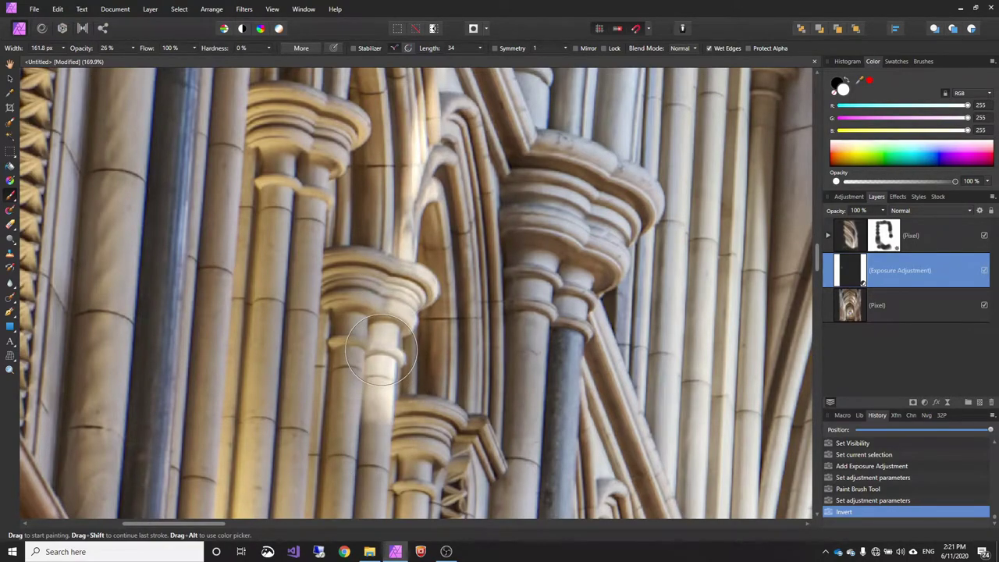
pyautogui.scroll(2, 384, 358)
pyautogui.scroll(-2, 384, 358)
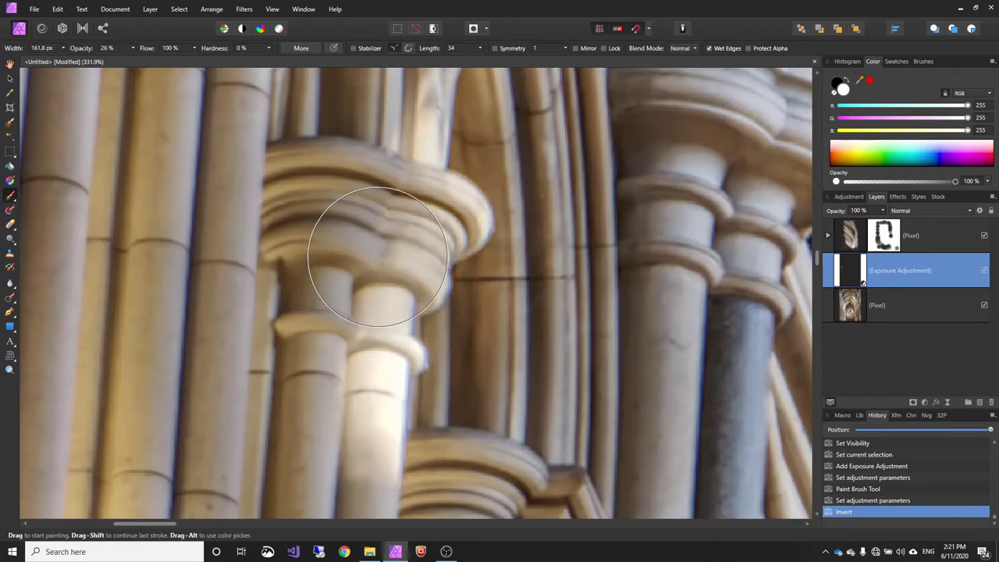
pyautogui.scroll(-2, 359, 242)
pyautogui.moveTo(384, 172)
pyautogui.mouseDown()
pyautogui.moveTo(402, 145)
pyautogui.moveTo(406, 226)
pyautogui.mouseUp()
pyautogui.moveTo(394, 144); pyautogui.dragTo(386, 265)
pyautogui.moveTo(387, 215); pyautogui.dragTo(389, 230)
pyautogui.moveTo(390, 242)
pyautogui.mouseDown()
pyautogui.moveTo(370, 335)
pyautogui.moveTo(376, 298)
pyautogui.moveTo(378, 316)
pyautogui.mouseUp()
pyautogui.moveTo(369, 224)
pyautogui.mouseDown()
pyautogui.moveTo(376, 276)
pyautogui.moveTo(391, 240)
pyautogui.moveTo(386, 265)
pyautogui.mouseUp()
pyautogui.moveTo(383, 283)
pyautogui.mouseDown()
pyautogui.moveTo(378, 315)
pyautogui.moveTo(402, 123)
pyautogui.moveTo(407, 198)
pyautogui.moveTo(393, 109)
pyautogui.moveTo(405, 184)
pyautogui.moveTo(392, 125)
pyautogui.mouseUp()
pyautogui.scroll(-3, 468, 257)
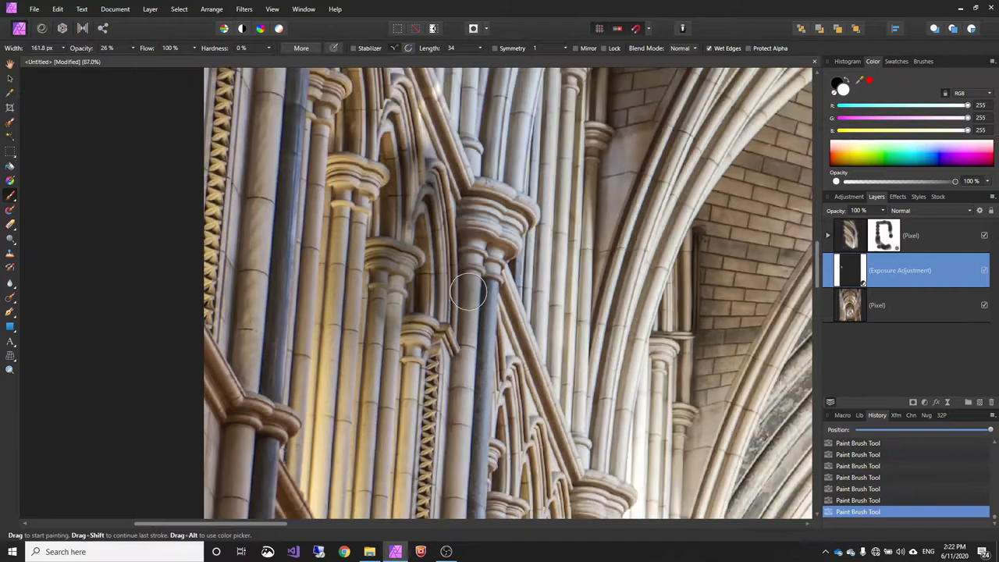
pyautogui.moveTo(422, 257)
pyautogui.mouseDown()
pyautogui.moveTo(418, 196)
pyautogui.moveTo(414, 226)
pyautogui.moveTo(394, 201)
pyautogui.moveTo(420, 181)
pyautogui.moveTo(423, 202)
pyautogui.moveTo(415, 181)
pyautogui.moveTo(452, 246)
pyautogui.moveTo(429, 212)
pyautogui.moveTo(435, 295)
pyautogui.moveTo(467, 377)
pyautogui.mouseUp()
pyautogui.moveTo(389, 150); pyautogui.dragTo(328, 71)
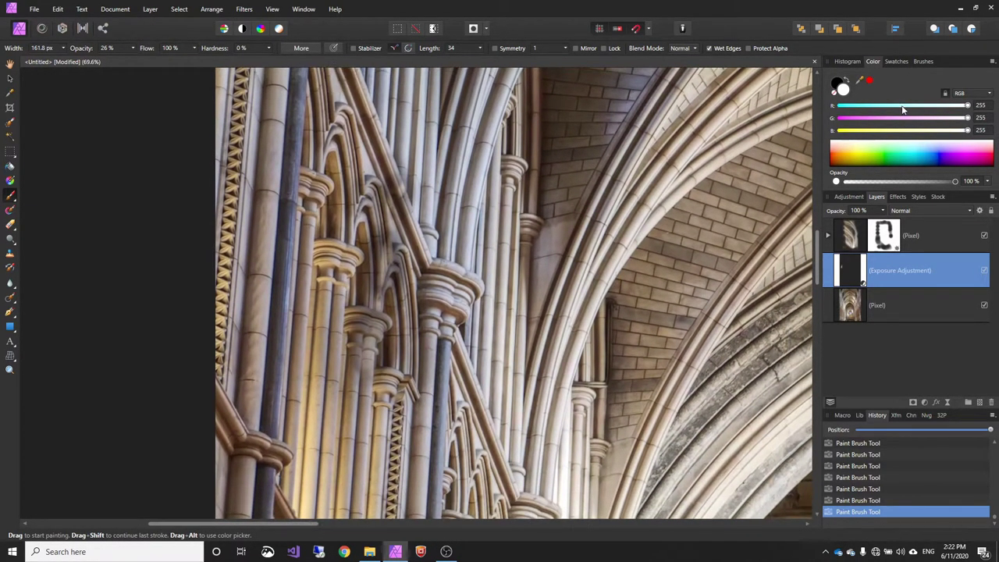
# Soften the painted darkening around the capital and sloping moulding with black on the mask, using a 494.9 px brush at 25% flow.
pyautogui.click(841, 88)
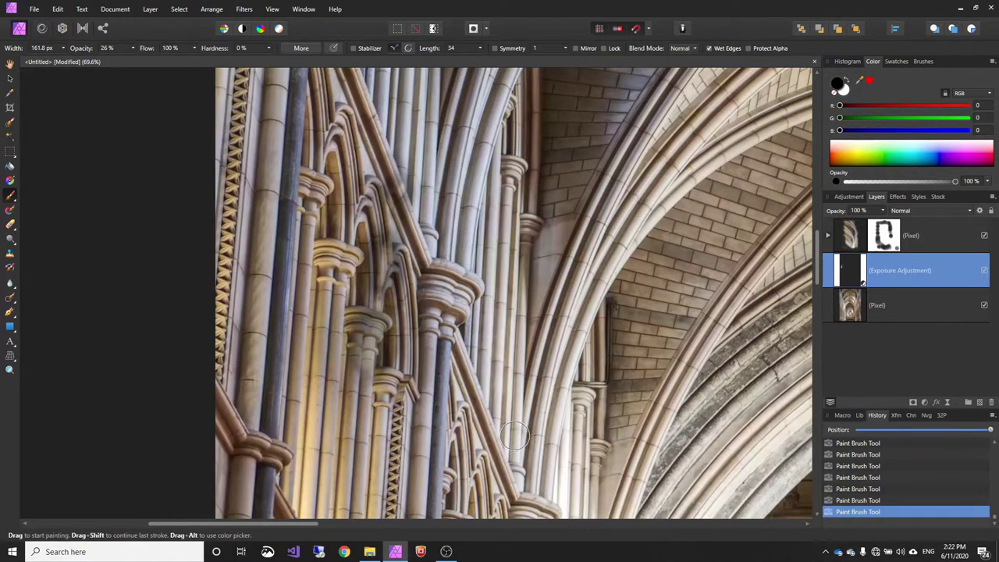
pyautogui.press(']')
pyautogui.press(']')
pyautogui.press(']')
pyautogui.press(']')
pyautogui.press(']')
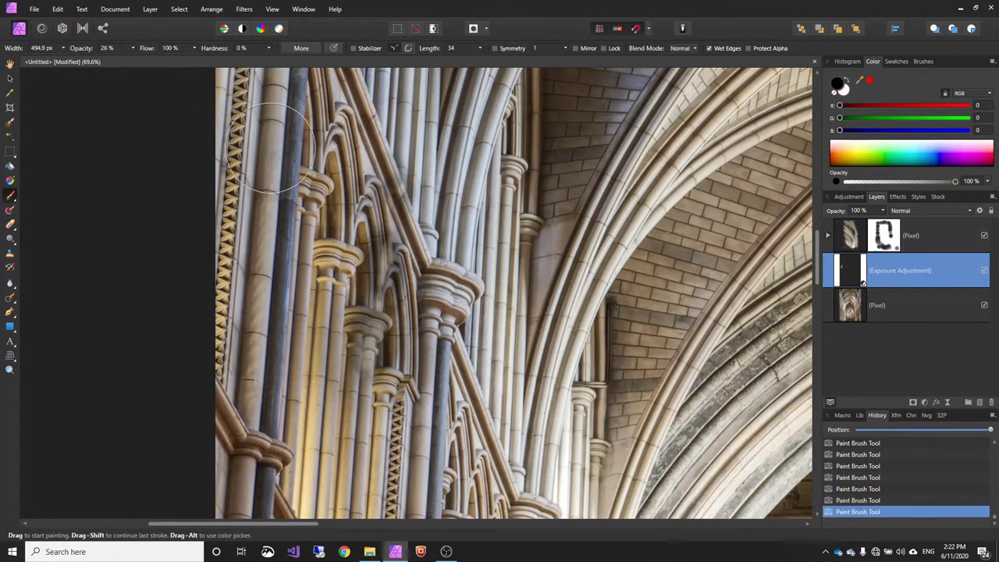
pyautogui.click(194, 50)
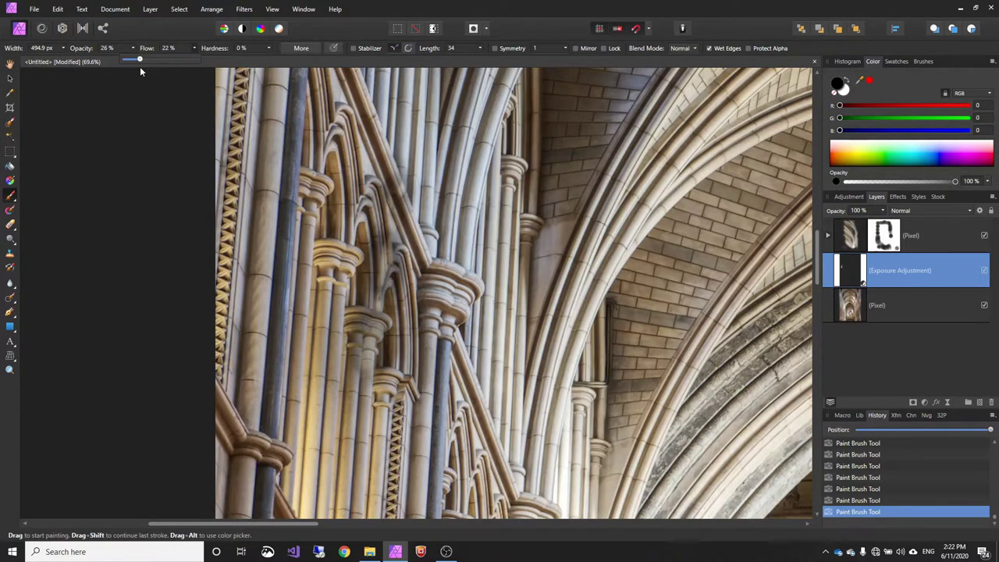
pyautogui.moveTo(141, 68); pyautogui.dragTo(143, 69)
pyautogui.moveTo(408, 156)
pyautogui.mouseDown()
pyautogui.moveTo(358, 470)
pyautogui.moveTo(442, 202)
pyautogui.moveTo(425, 199)
pyautogui.moveTo(577, 400)
pyautogui.mouseUp()
pyautogui.moveTo(401, 226)
pyautogui.mouseDown()
pyautogui.moveTo(358, 174)
pyautogui.moveTo(359, 193)
pyautogui.mouseUp()
pyautogui.moveTo(389, 316); pyautogui.dragTo(377, 327)
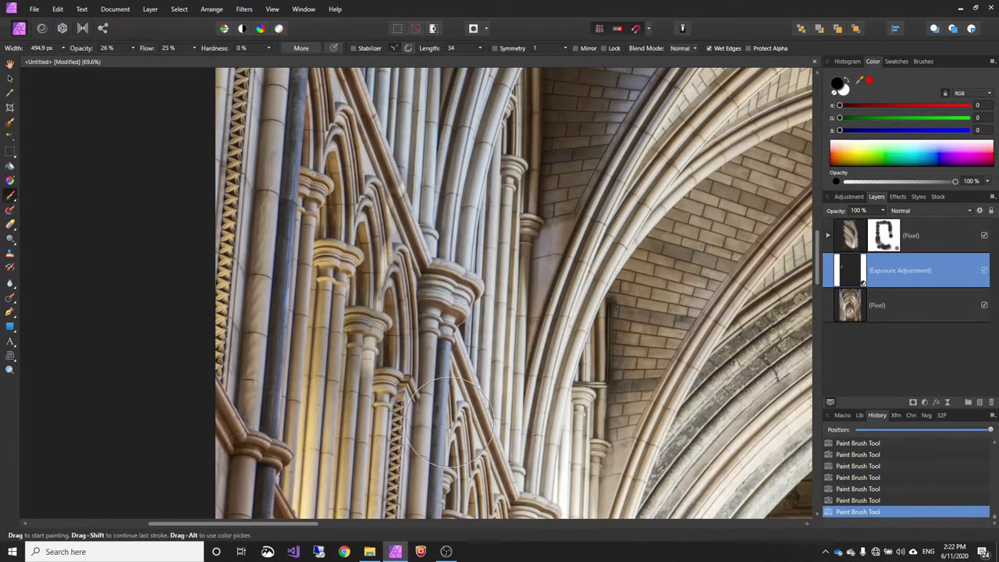
# Compare the nave with and without the Exposure adjustment by toggling its visibility, and check the left arcade.
pyautogui.scroll(-7, 593, 357)
pyautogui.moveTo(677, 372)
pyautogui.mouseDown()
pyautogui.moveTo(303, 314)
pyautogui.moveTo(401, 309)
pyautogui.moveTo(371, 268)
pyautogui.moveTo(375, 297)
pyautogui.moveTo(407, 256)
pyautogui.mouseUp()
pyautogui.scroll(-1, 377, 296)
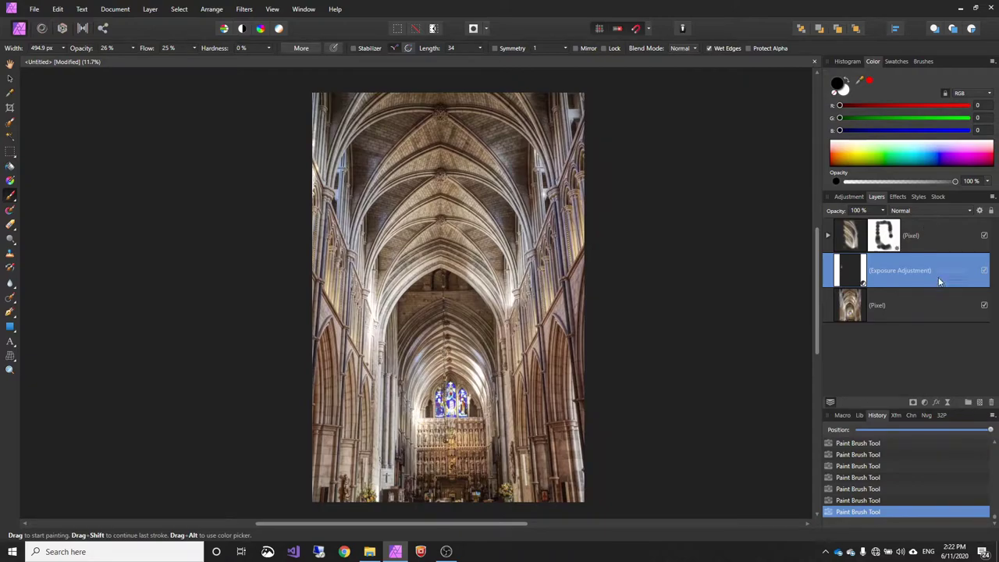
pyautogui.click(983, 271)
pyautogui.scroll(6, 491, 267)
pyautogui.moveTo(435, 275); pyautogui.dragTo(720, 244)
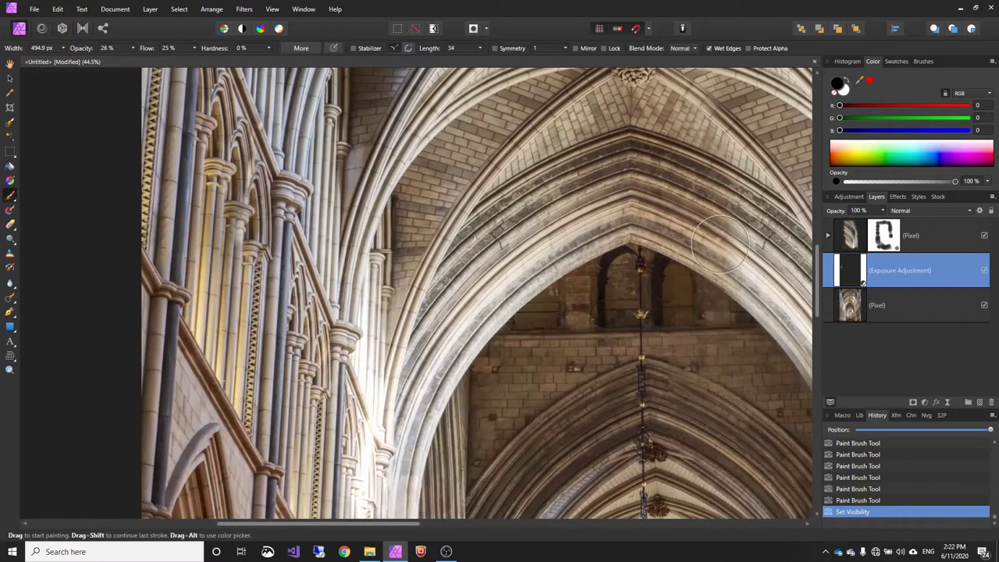
# Set the brush flow to 9% and paint black on the exposure mask over the treated left arcade area.
pyautogui.click(192, 49)
pyautogui.moveTo(376, 270); pyautogui.dragTo(471, 305)
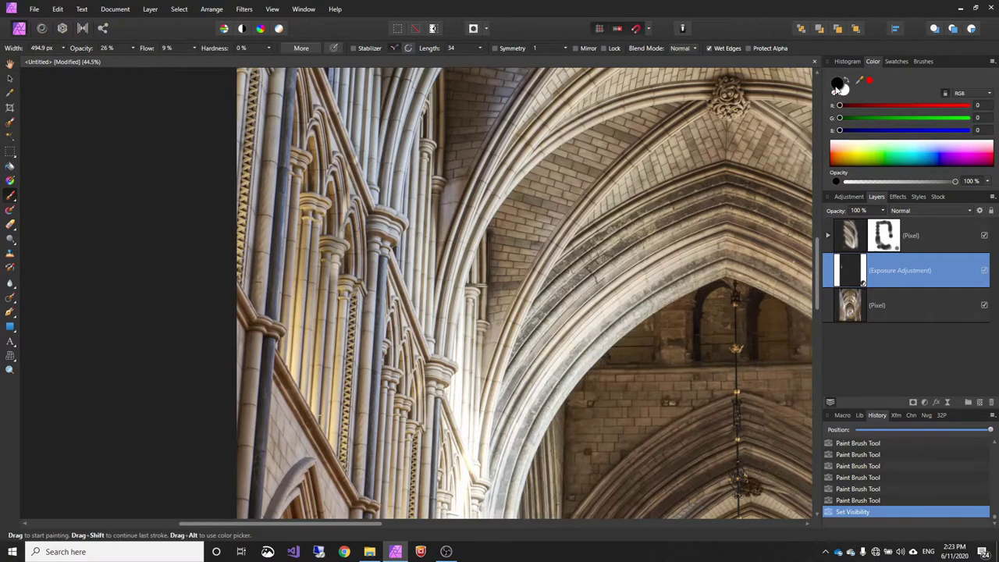
pyautogui.moveTo(413, 298)
pyautogui.mouseDown()
pyautogui.moveTo(394, 262)
pyautogui.moveTo(385, 283)
pyautogui.mouseUp()
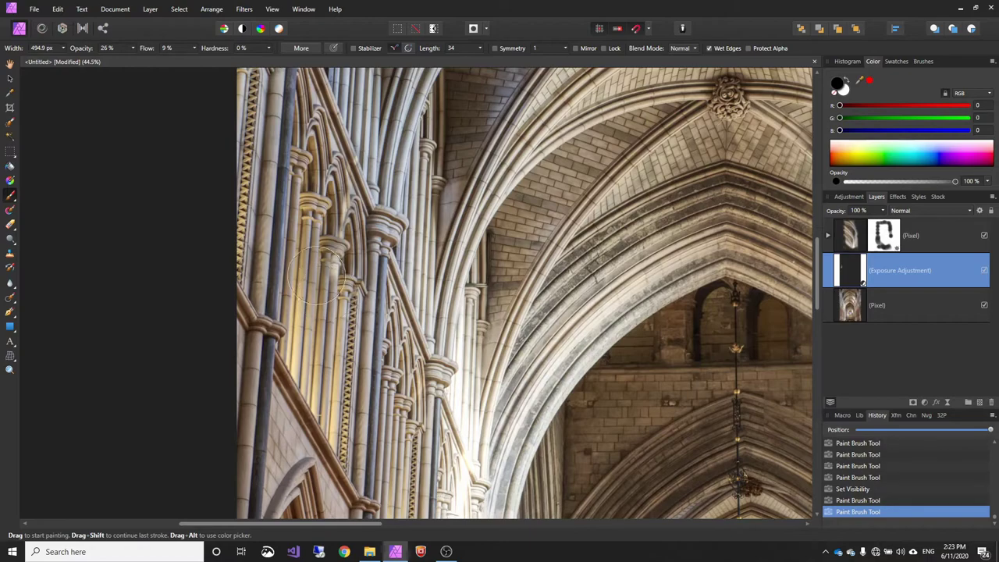
# Paint white on the exposure mask with a 219.6 px brush over the bright shafts at the photo's upper left edge.
pyautogui.scroll(1, 319, 254)
pyautogui.moveTo(319, 253); pyautogui.dragTo(373, 457)
pyautogui.moveTo(354, 236); pyautogui.dragTo(373, 291)
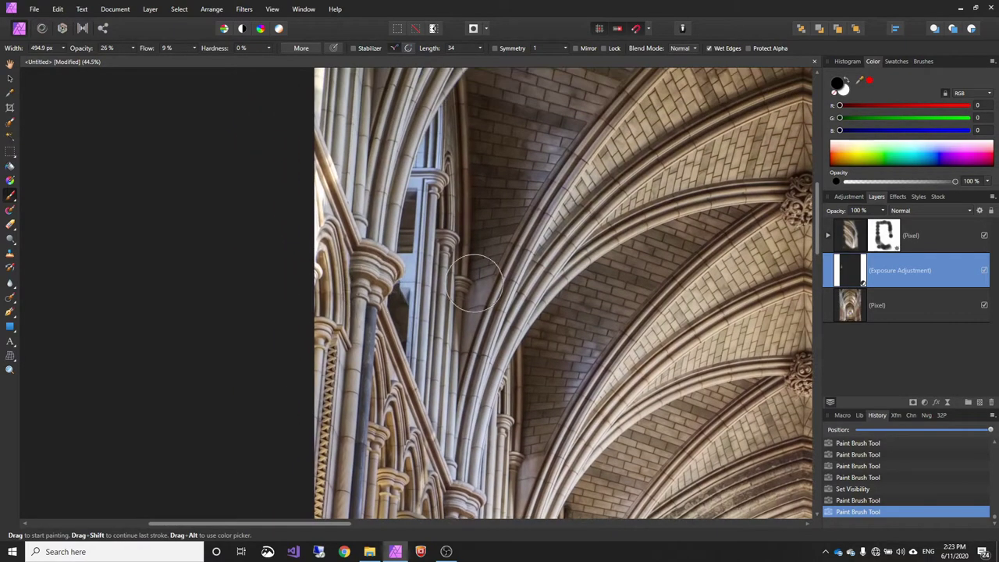
pyautogui.click(842, 90)
pyautogui.scroll(2, 584, 294)
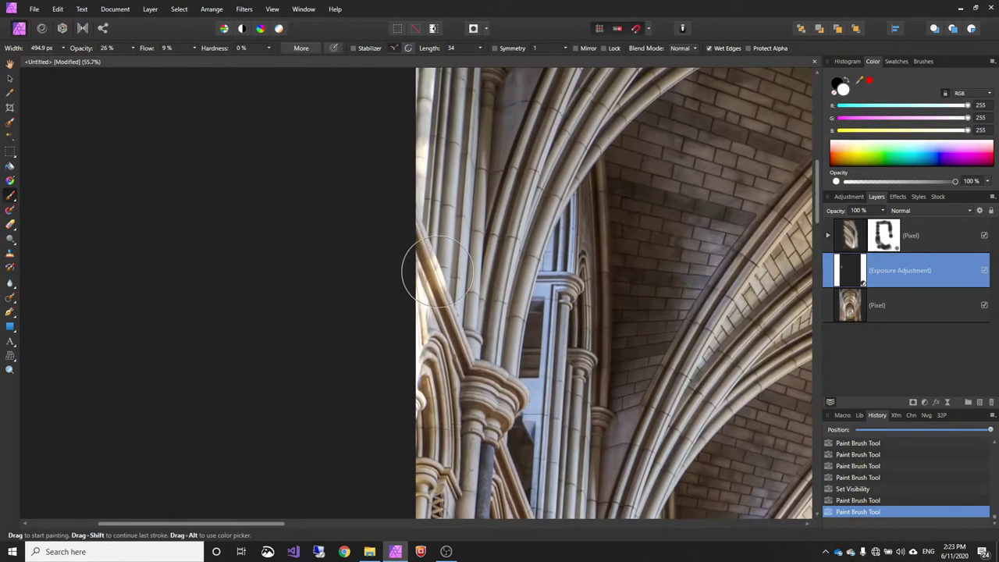
pyautogui.press('[')
pyautogui.press('[')
pyautogui.press('[')
pyautogui.press('[')
pyautogui.press('[')
pyautogui.moveTo(424, 137); pyautogui.dragTo(418, 212)
pyautogui.moveTo(428, 118)
pyautogui.mouseDown()
pyautogui.moveTo(416, 138)
pyautogui.moveTo(420, 184)
pyautogui.mouseUp()
pyautogui.moveTo(416, 120); pyautogui.dragTo(419, 227)
# Darken the blown-out sloping moulding and small arches below it at the photo's upper left edge through the exposure mask.
pyautogui.moveTo(472, 355); pyautogui.dragTo(393, 229)
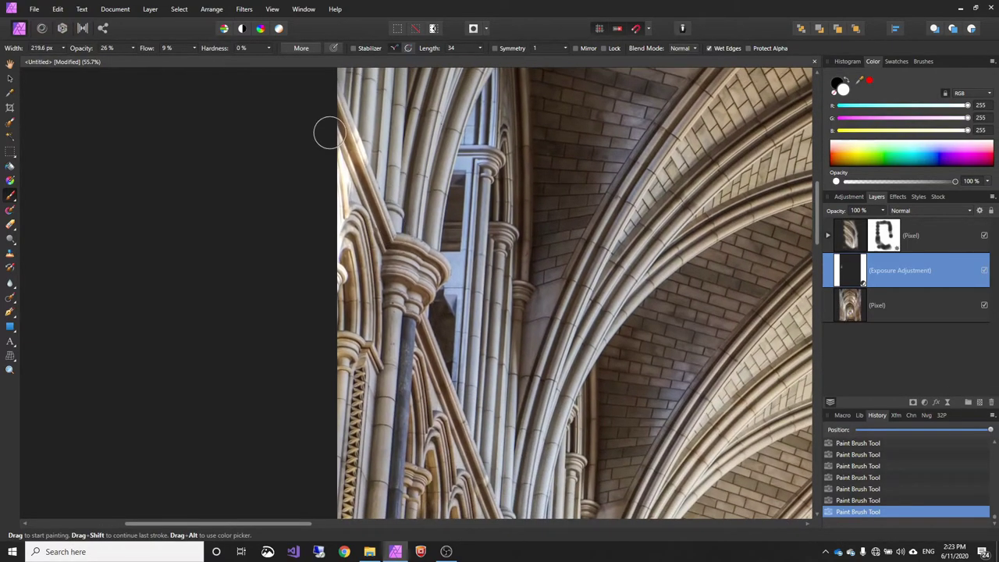
pyautogui.moveTo(343, 121)
pyautogui.mouseDown()
pyautogui.moveTo(336, 153)
pyautogui.moveTo(341, 133)
pyautogui.moveTo(360, 150)
pyautogui.mouseUp()
pyautogui.moveTo(323, 115)
pyautogui.mouseDown()
pyautogui.moveTo(362, 173)
pyautogui.moveTo(341, 124)
pyautogui.moveTo(358, 176)
pyautogui.mouseUp()
pyautogui.moveTo(326, 146); pyautogui.dragTo(353, 235)
pyautogui.moveTo(341, 155)
pyautogui.mouseDown()
pyautogui.moveTo(350, 253)
pyautogui.moveTo(355, 122)
pyautogui.moveTo(344, 142)
pyautogui.moveTo(349, 211)
pyautogui.moveTo(341, 164)
pyautogui.mouseUp()
pyautogui.moveTo(351, 232)
pyautogui.mouseDown()
pyautogui.moveTo(340, 148)
pyautogui.moveTo(360, 355)
pyautogui.mouseUp()
pyautogui.moveTo(341, 198); pyautogui.dragTo(355, 259)
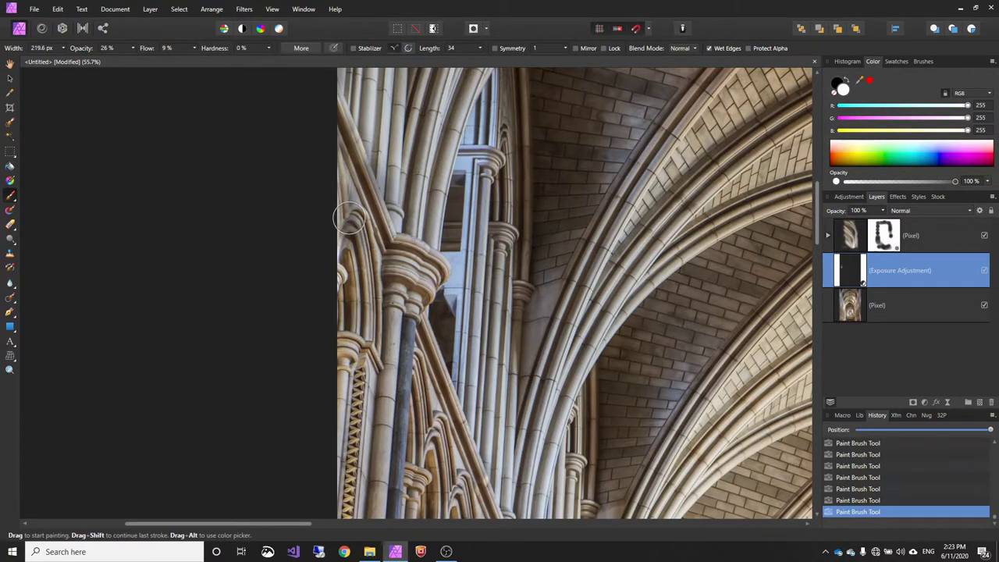
pyautogui.moveTo(340, 164); pyautogui.dragTo(344, 333)
pyautogui.scroll(-6, 451, 337)
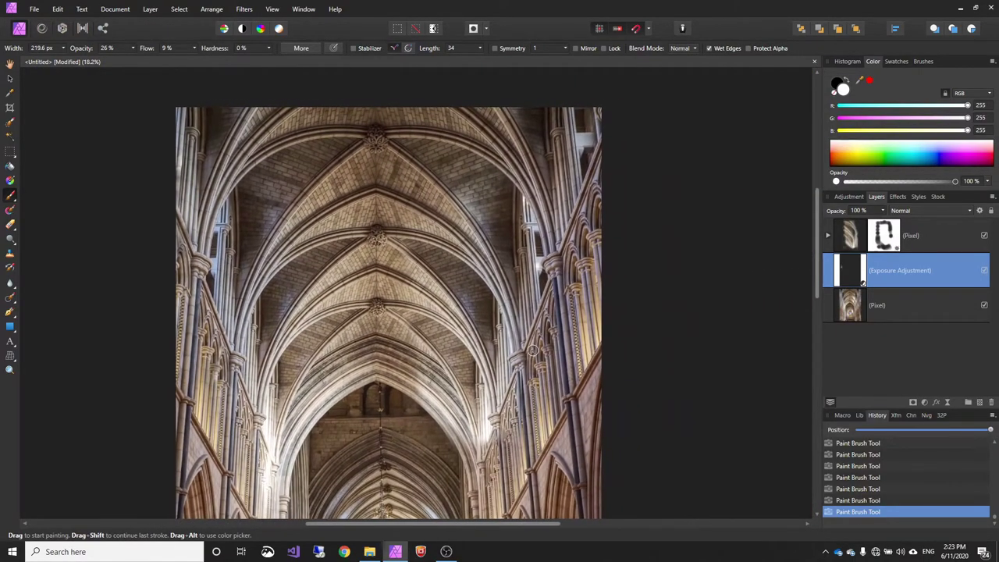
pyautogui.scroll(4, 565, 331)
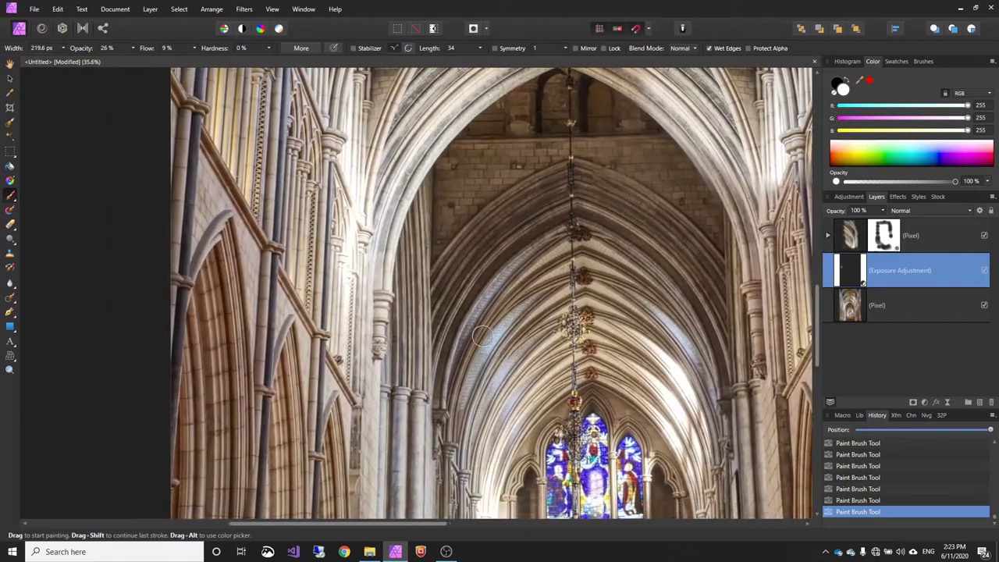
pyautogui.moveTo(482, 335); pyautogui.dragTo(514, 356)
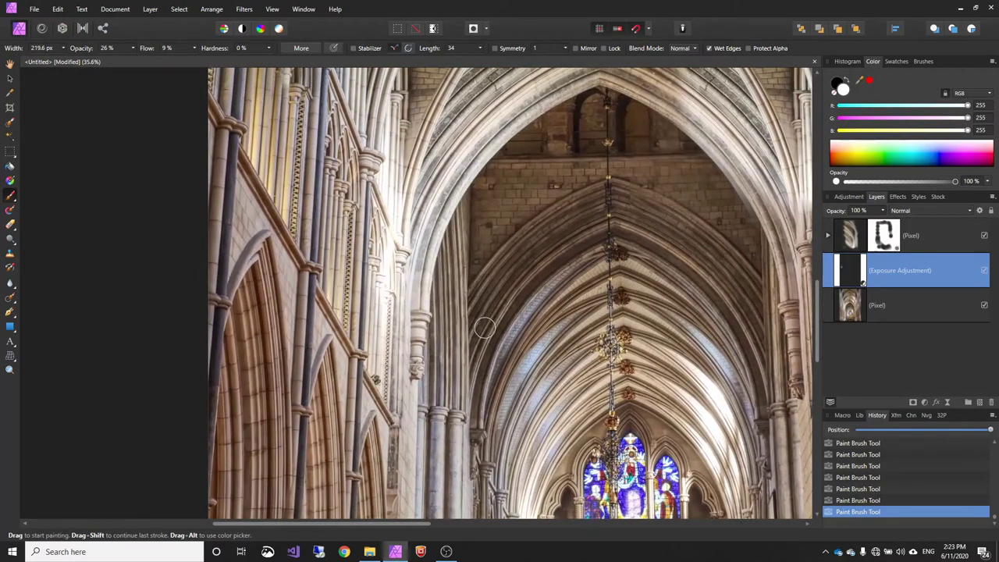
# Enlarge the brush to 507.9 px and examine the left arcade, stained-glass windows and altar screen statues for remaining blown-out highlights.
pyautogui.scroll(1, 483, 328)
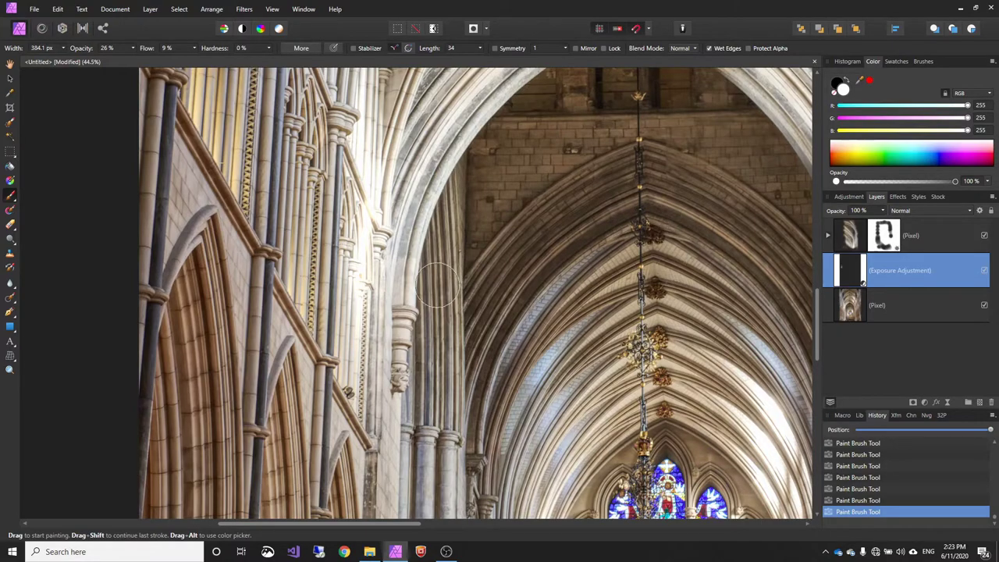
pyautogui.scroll(1, 367, 297)
pyautogui.scroll(1, 387, 343)
pyautogui.scroll(-1, 387, 343)
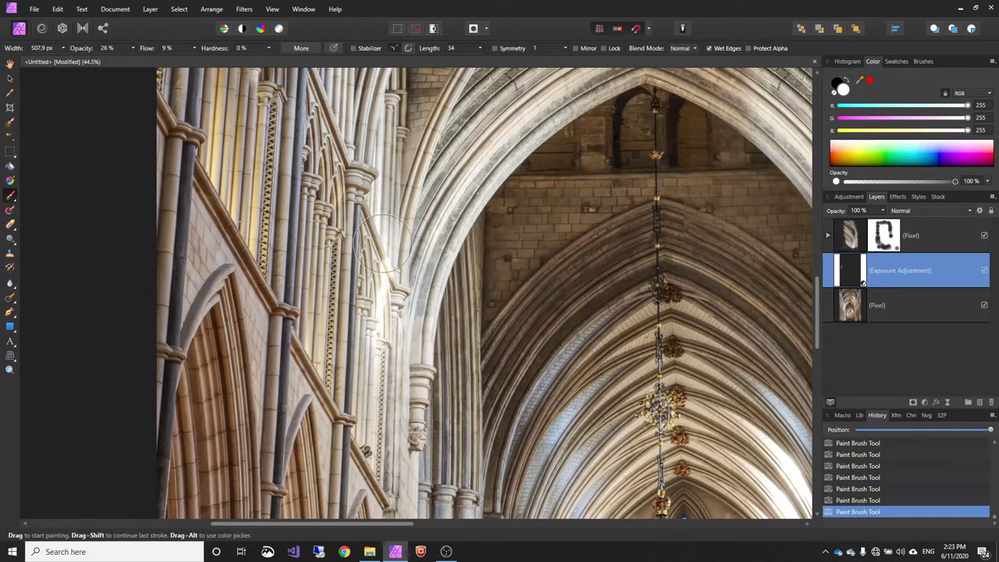
pyautogui.scroll(3, 398, 117)
pyautogui.scroll(-3, 569, 196)
pyautogui.scroll(5, 382, 448)
pyautogui.scroll(-1, 382, 449)
pyautogui.hscroll(3, 468, 411)
pyautogui.moveTo(467, 411); pyautogui.dragTo(406, 414)
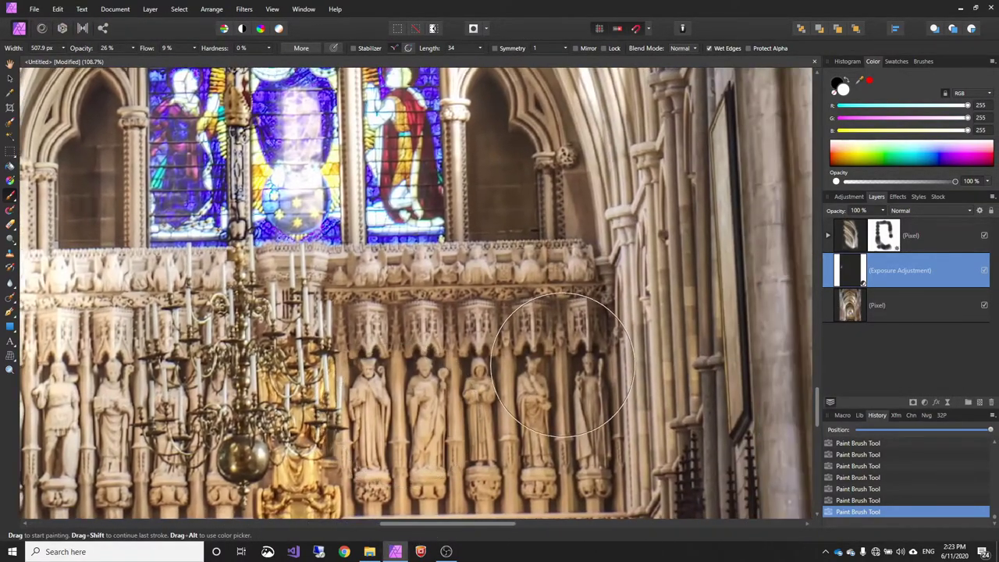
pyautogui.moveTo(394, 341); pyautogui.dragTo(460, 346)
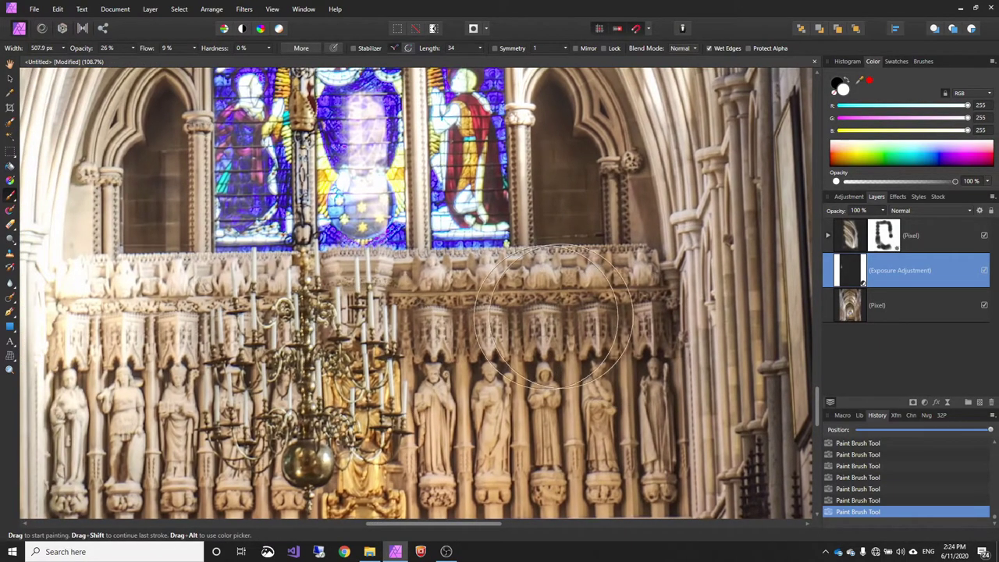
pyautogui.hscroll(-4, 622, 333)
pyautogui.moveTo(643, 362)
pyautogui.mouseDown()
pyautogui.moveTo(338, 327)
pyautogui.moveTo(215, 355)
pyautogui.moveTo(725, 349)
pyautogui.moveTo(310, 331)
pyautogui.moveTo(209, 346)
pyautogui.moveTo(443, 338)
pyautogui.moveTo(845, 349)
pyautogui.moveTo(742, 368)
pyautogui.moveTo(208, 396)
pyautogui.moveTo(218, 412)
pyautogui.moveTo(702, 398)
pyautogui.mouseUp()
pyautogui.scroll(-3, 686, 327)
pyautogui.moveTo(687, 325)
pyautogui.mouseDown()
pyautogui.moveTo(210, 340)
pyautogui.moveTo(231, 228)
pyautogui.moveTo(843, 267)
pyautogui.mouseUp()
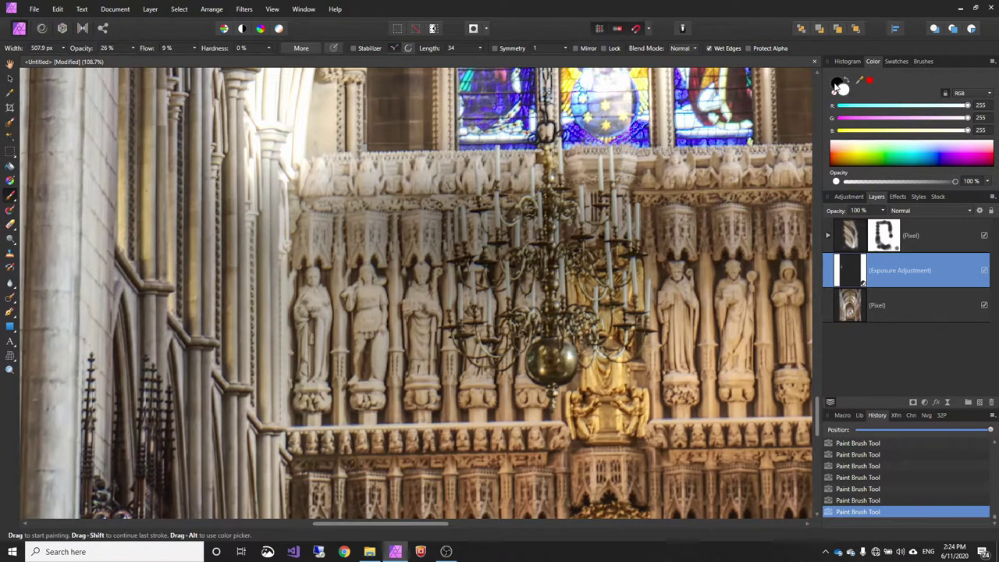
# Make black the active brush colour and look over the altar, vault and whole nave.
pyautogui.click(835, 82)
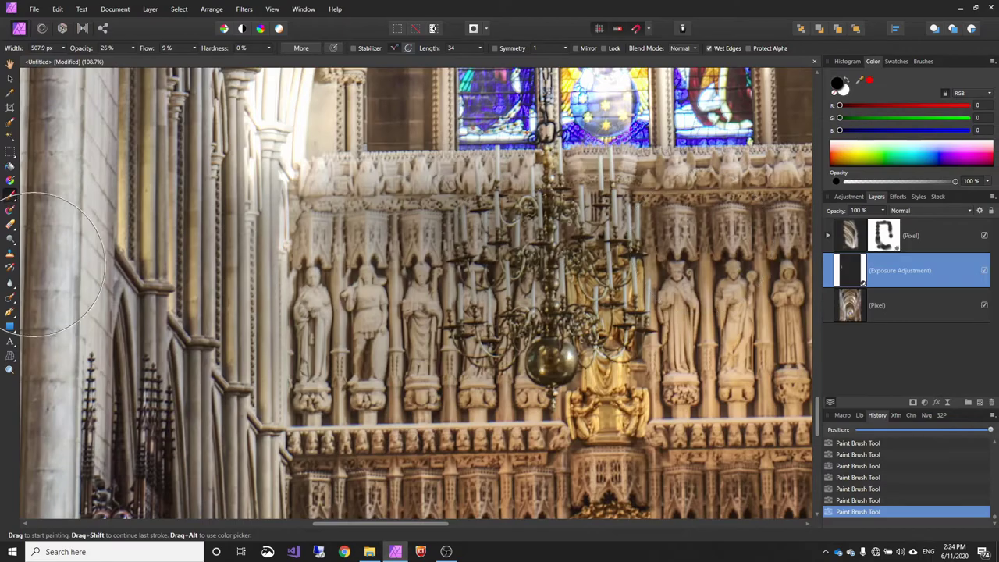
pyautogui.scroll(-2, 527, 425)
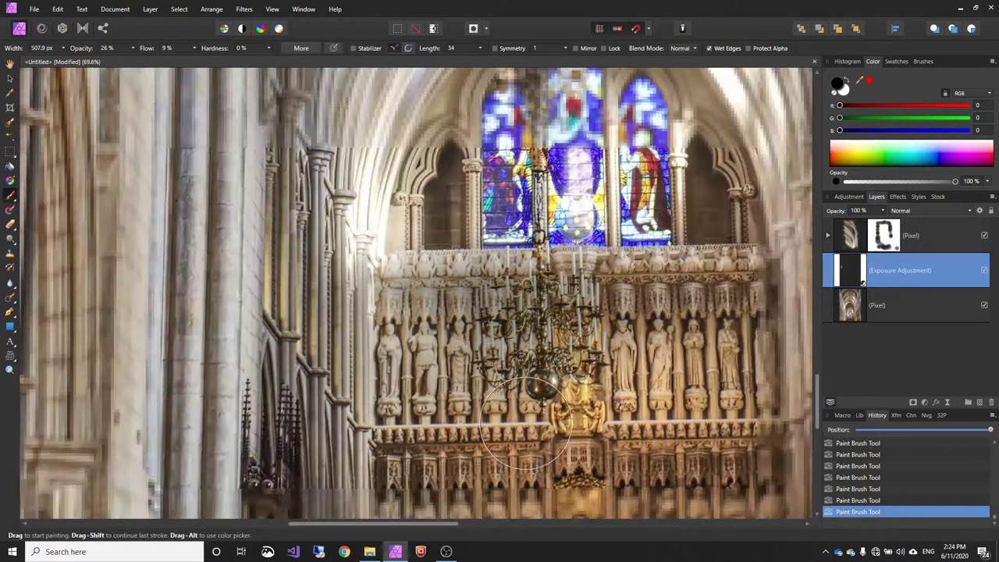
pyautogui.scroll(-4, 527, 425)
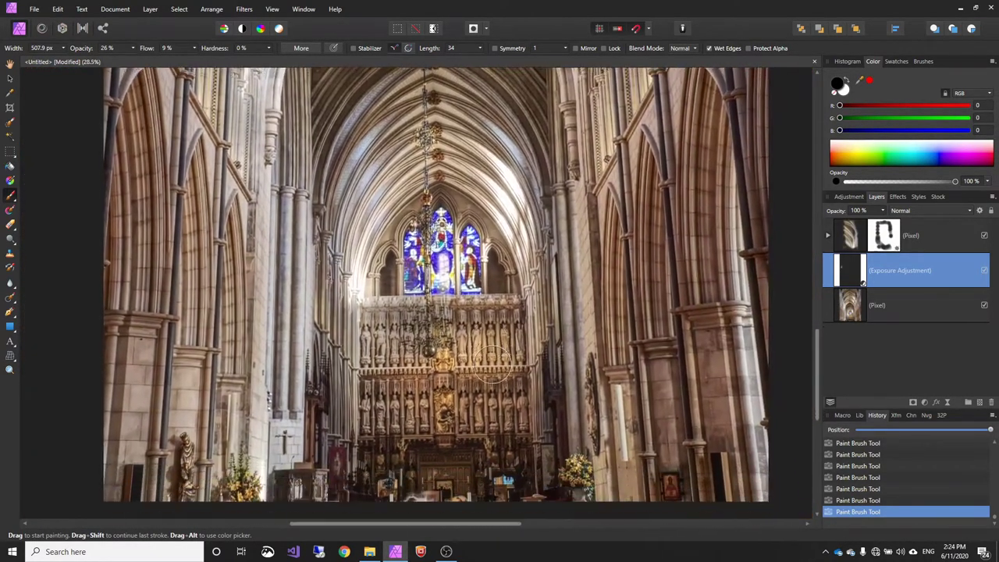
pyautogui.scroll(-3, 492, 365)
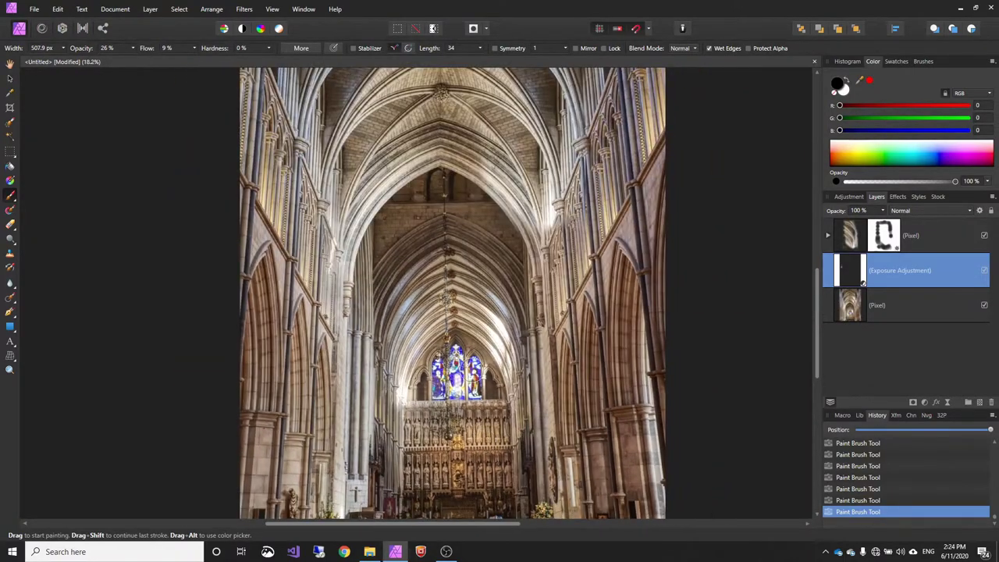
pyautogui.scroll(3, 515, 357)
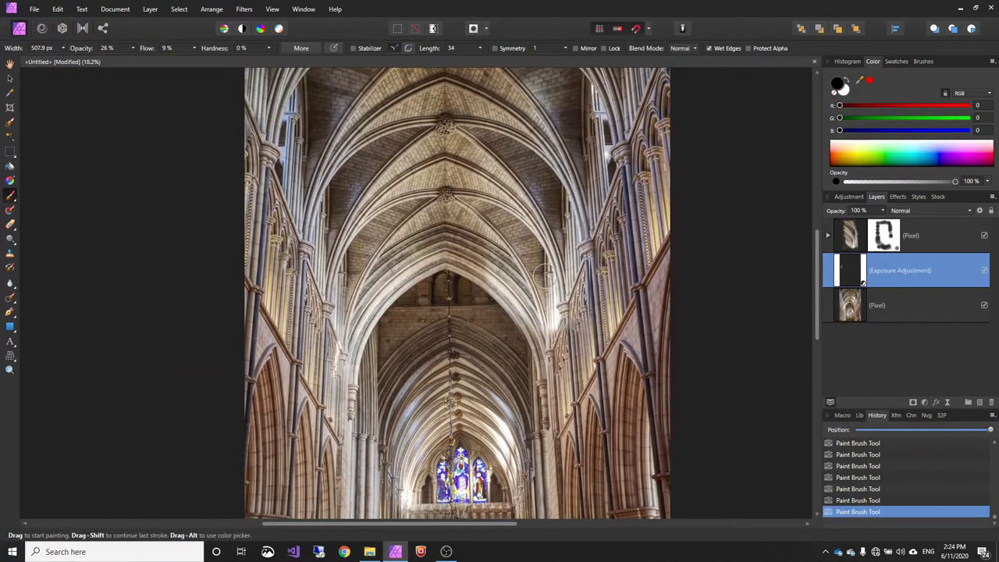
pyautogui.scroll(1, 540, 312)
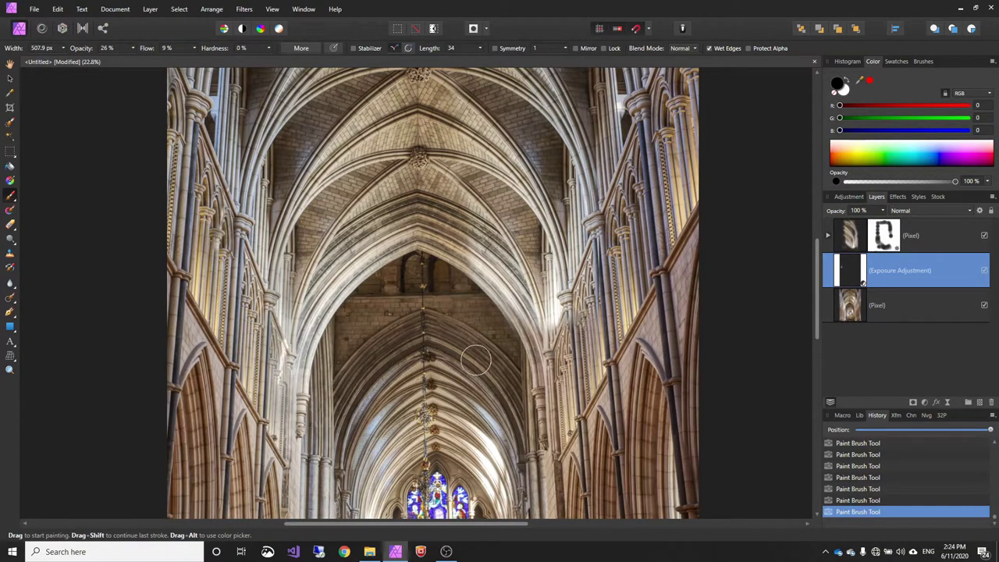
pyautogui.scroll(-5, 477, 357)
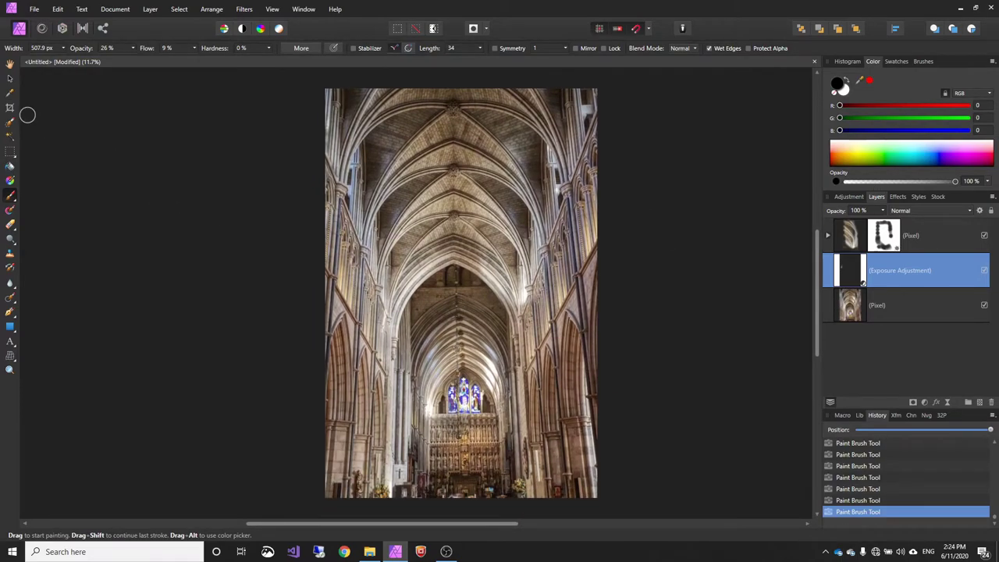
# Start a crop of the photo and trim its right side to a width of 4327 px.
pyautogui.click(10, 109)
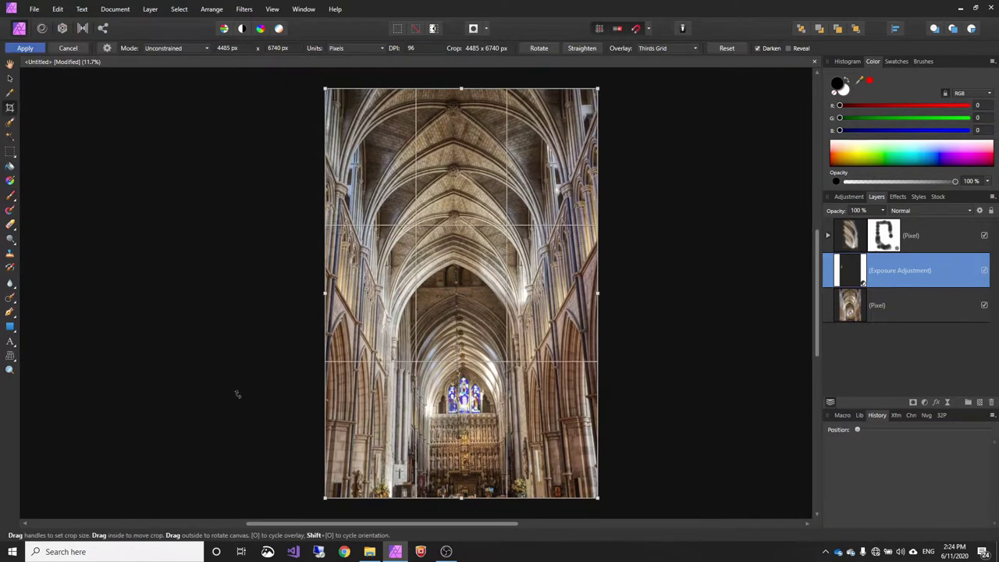
pyautogui.scroll(5, 356, 390)
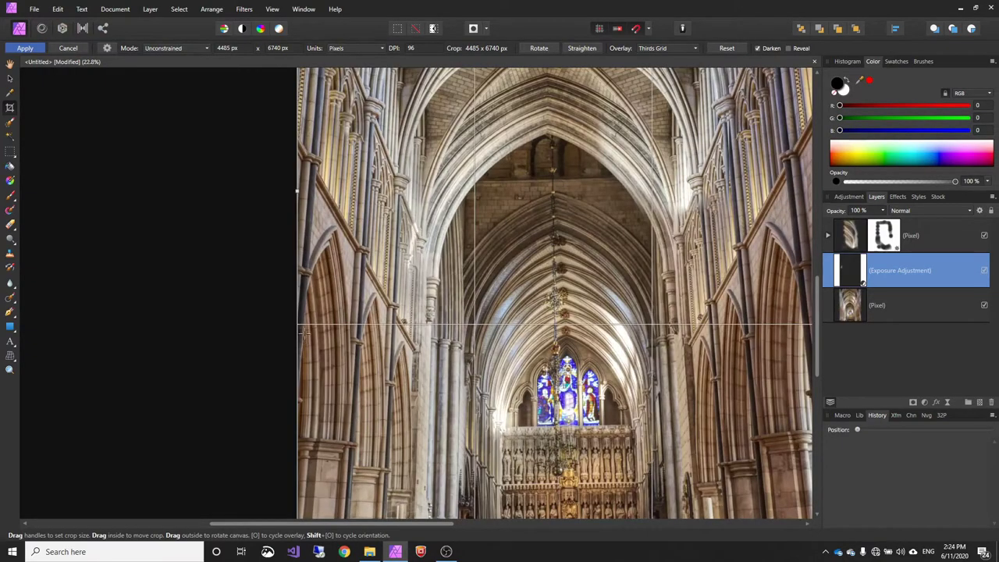
pyautogui.moveTo(604, 344); pyautogui.dragTo(456, 341)
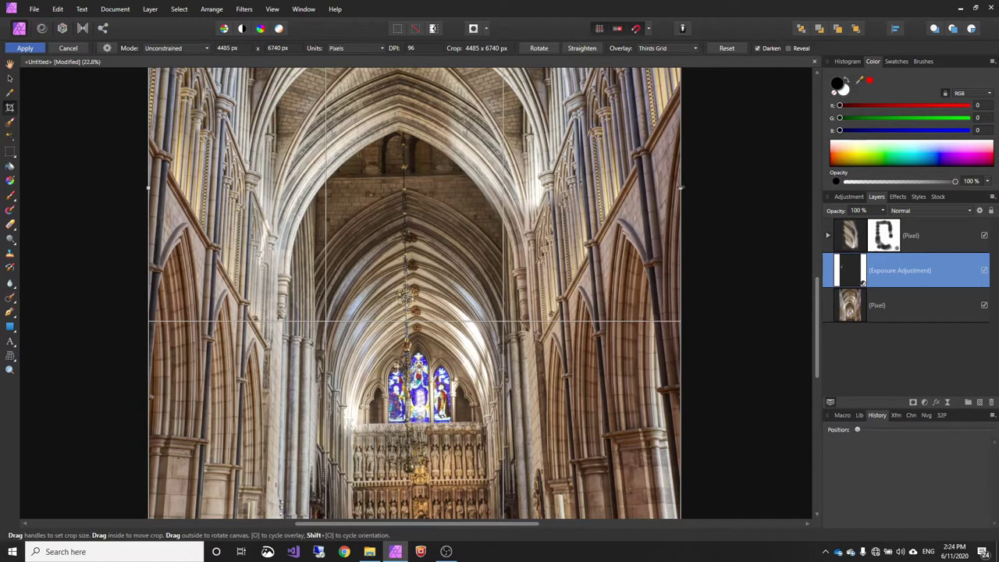
pyautogui.moveTo(677, 188); pyautogui.dragTo(661, 188)
pyautogui.scroll(5, 571, 173)
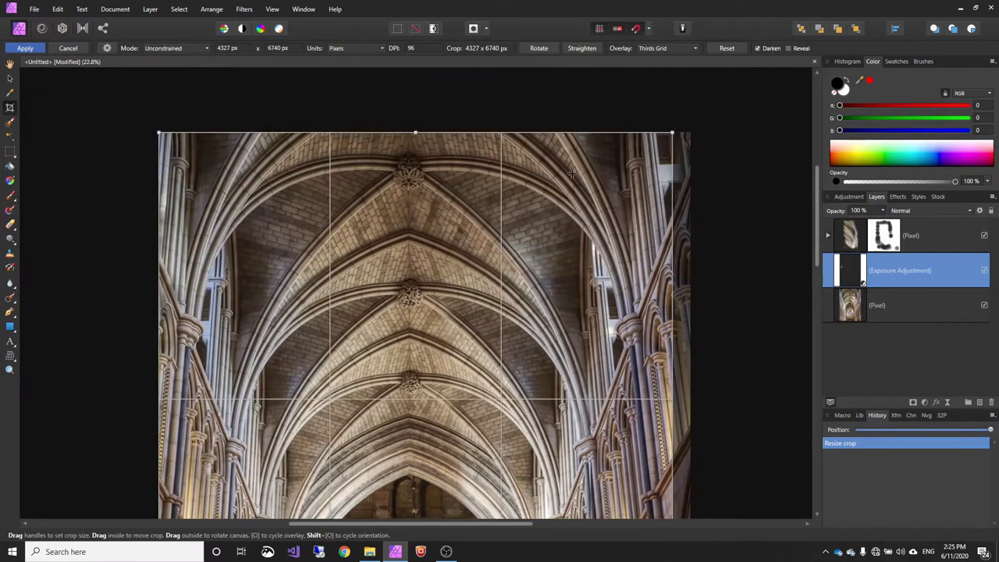
# Trim the photo's lower edge to a crop height of 6408 px and apply the crop.
pyautogui.scroll(-10, 414, 411)
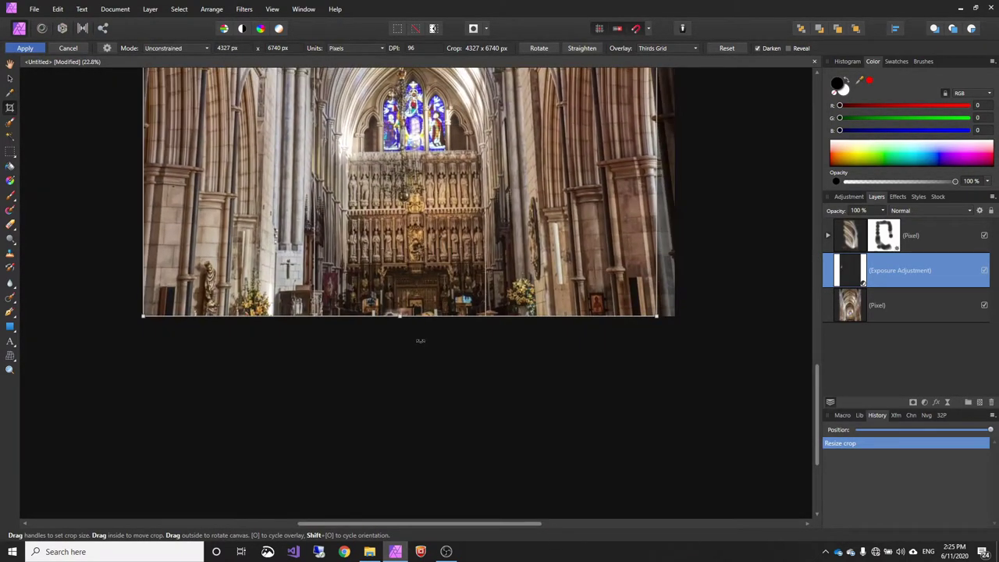
pyautogui.scroll(4, 419, 348)
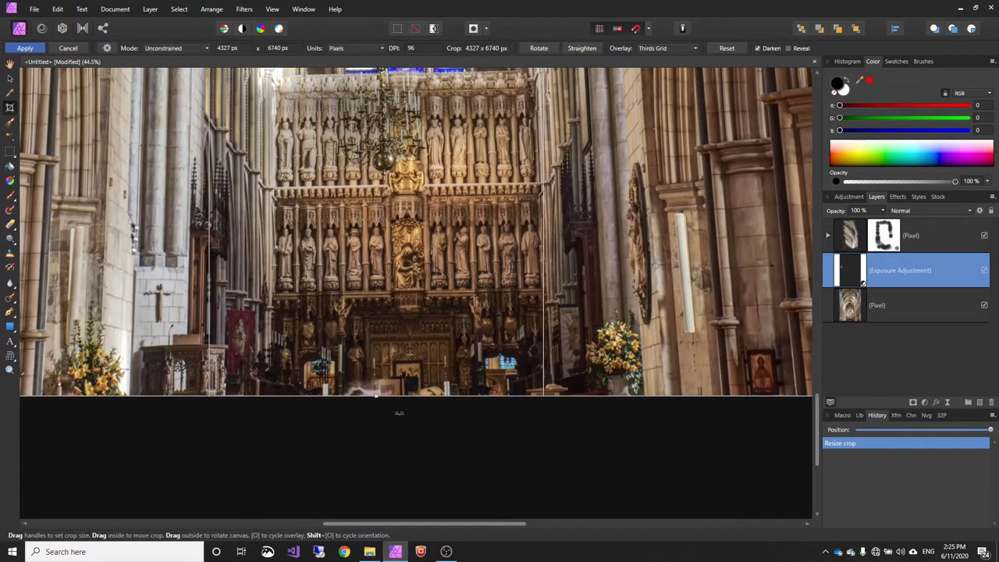
pyautogui.moveTo(376, 396); pyautogui.dragTo(365, 319)
pyautogui.scroll(-5, 375, 438)
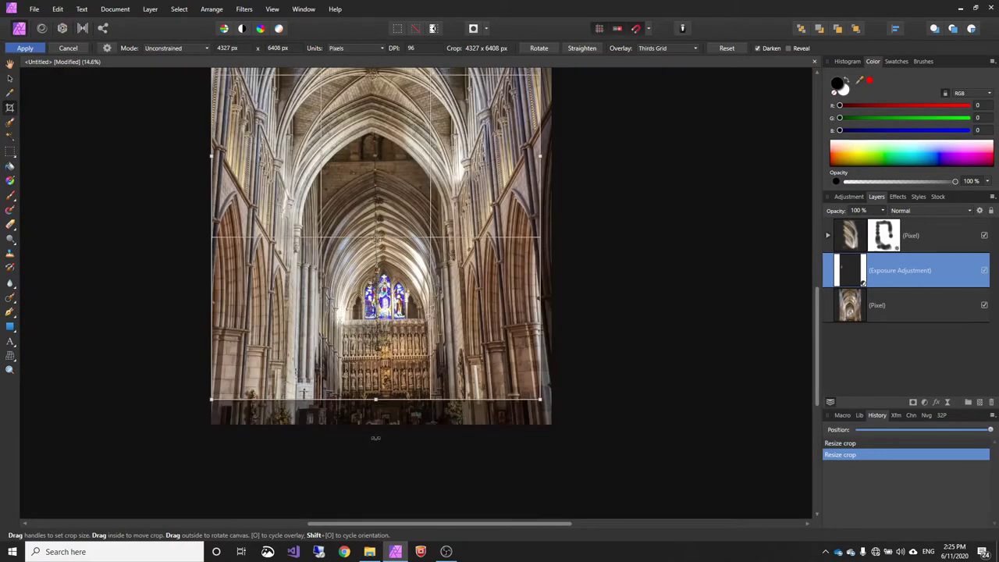
pyautogui.press('Return')
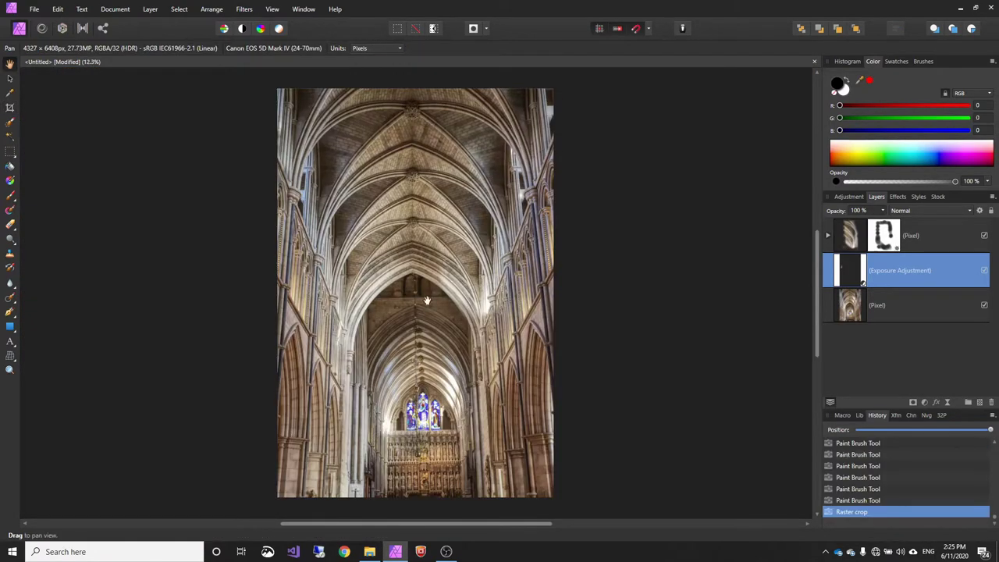
# On the base pixel layer, inpaint over the crowned gold statue at the photo's lower left edge with a 104.2 px Inpainting Brush.
pyautogui.moveTo(438, 287); pyautogui.dragTo(507, 215)
pyautogui.scroll(1, 508, 215)
pyautogui.scroll(9, 396, 361)
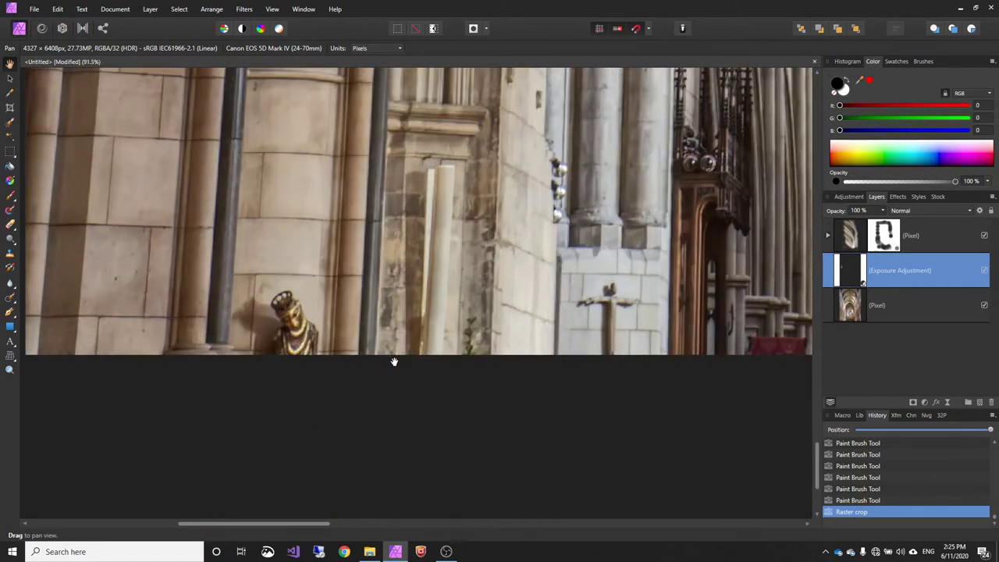
pyautogui.moveTo(392, 361); pyautogui.dragTo(479, 347)
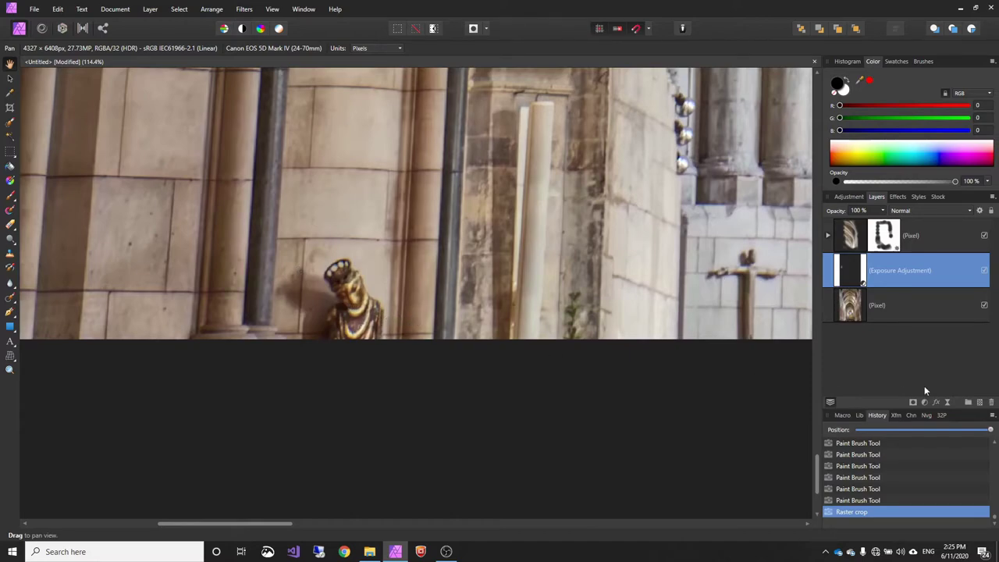
pyautogui.click(864, 311)
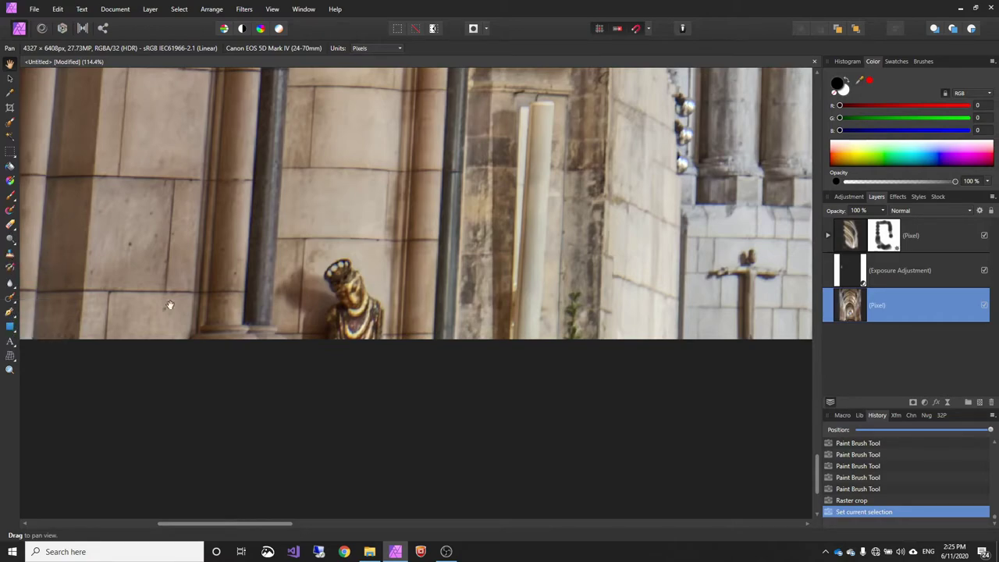
pyautogui.click(11, 310)
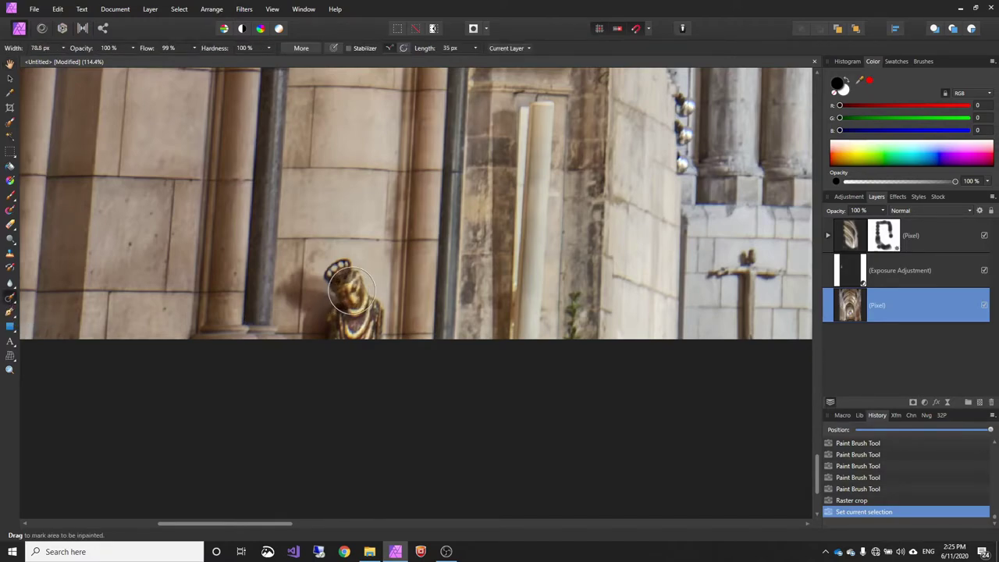
pyautogui.press(']')
pyautogui.press(']')
pyautogui.moveTo(337, 273)
pyautogui.mouseDown()
pyautogui.moveTo(341, 335)
pyautogui.moveTo(363, 339)
pyautogui.moveTo(359, 302)
pyautogui.moveTo(338, 276)
pyautogui.moveTo(378, 401)
pyautogui.mouseUp()
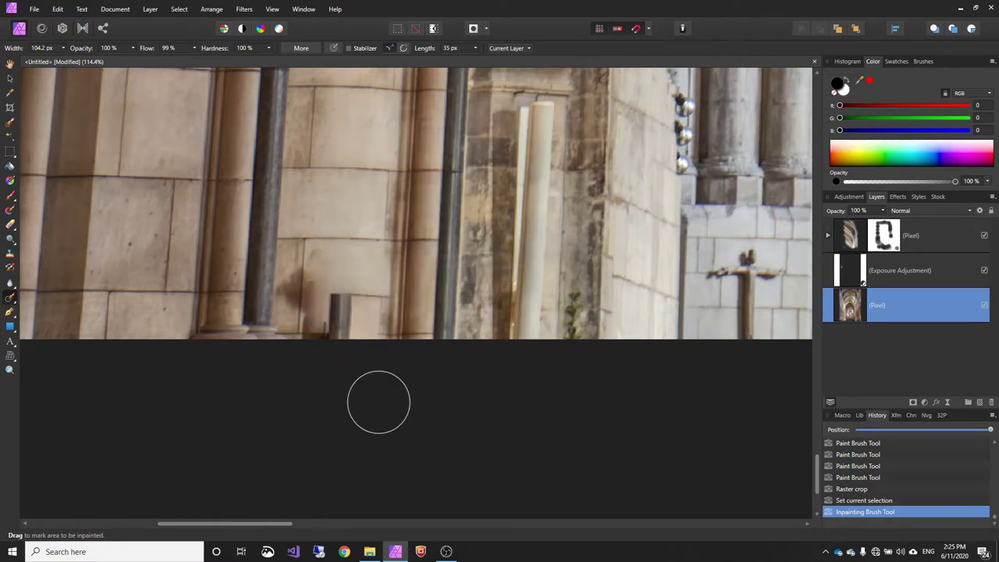
# Inpaint the leftover post fragment and brown shadow on the stone wall where the gold statue stood.
pyautogui.moveTo(349, 327); pyautogui.dragTo(340, 290)
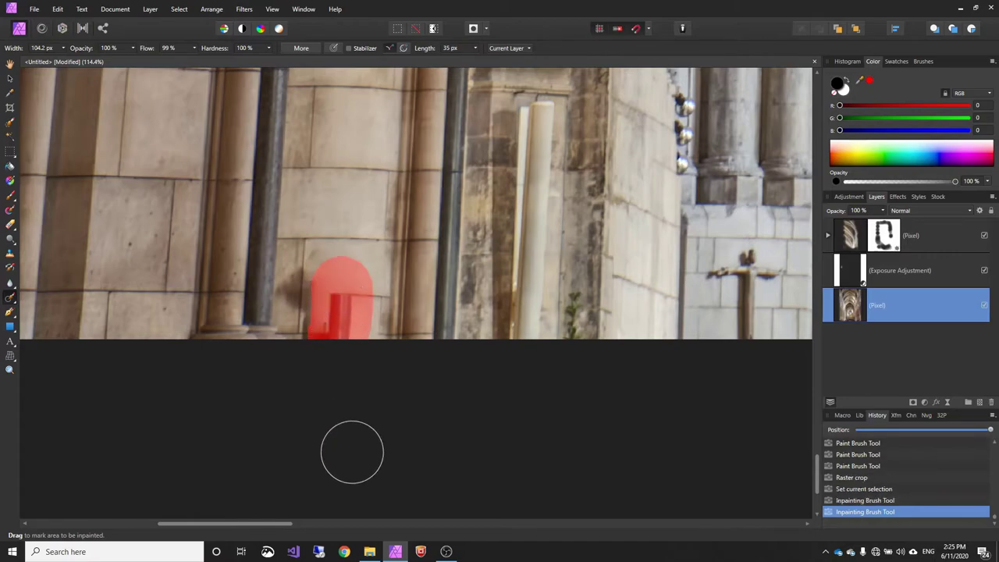
pyautogui.scroll(-2, 655, 380)
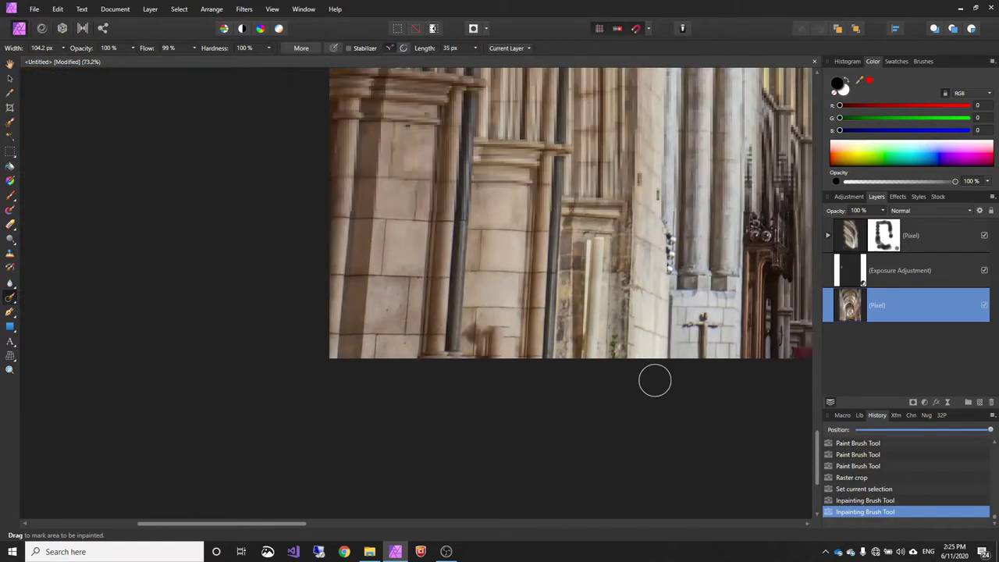
pyautogui.scroll(-3, 655, 380)
pyautogui.scroll(4, 443, 382)
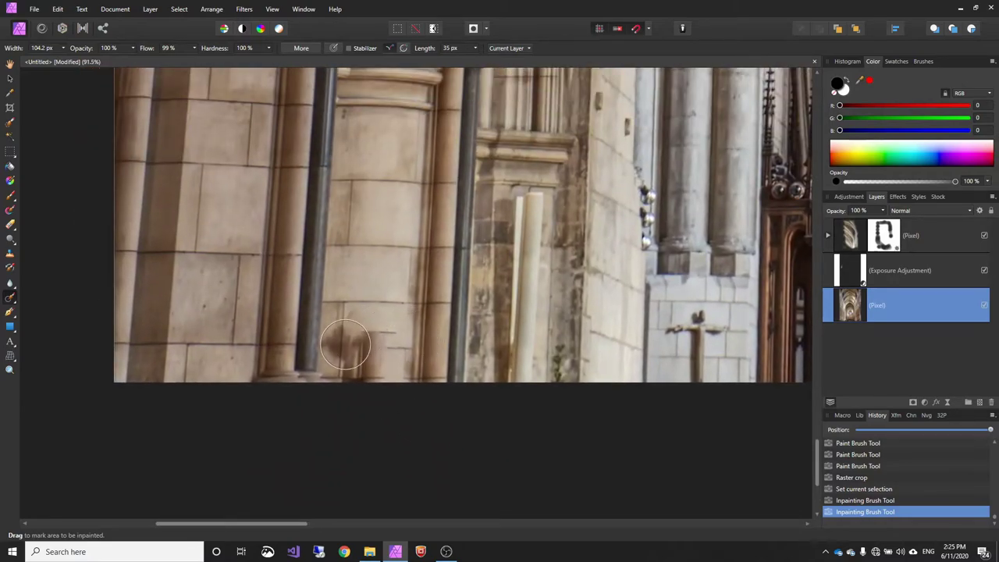
pyautogui.moveTo(345, 345)
pyautogui.mouseDown()
pyautogui.moveTo(370, 343)
pyautogui.moveTo(374, 379)
pyautogui.mouseUp()
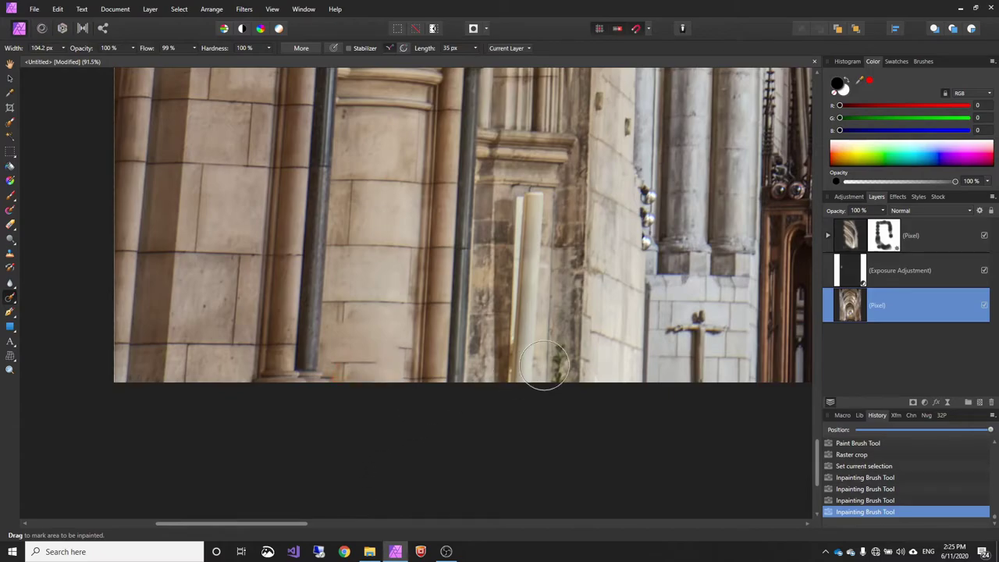
# Inpaint the small green plants at the base of the right-hand column with a 39.3 px brush.
pyautogui.scroll(-3, 541, 379)
pyautogui.scroll(3, 546, 420)
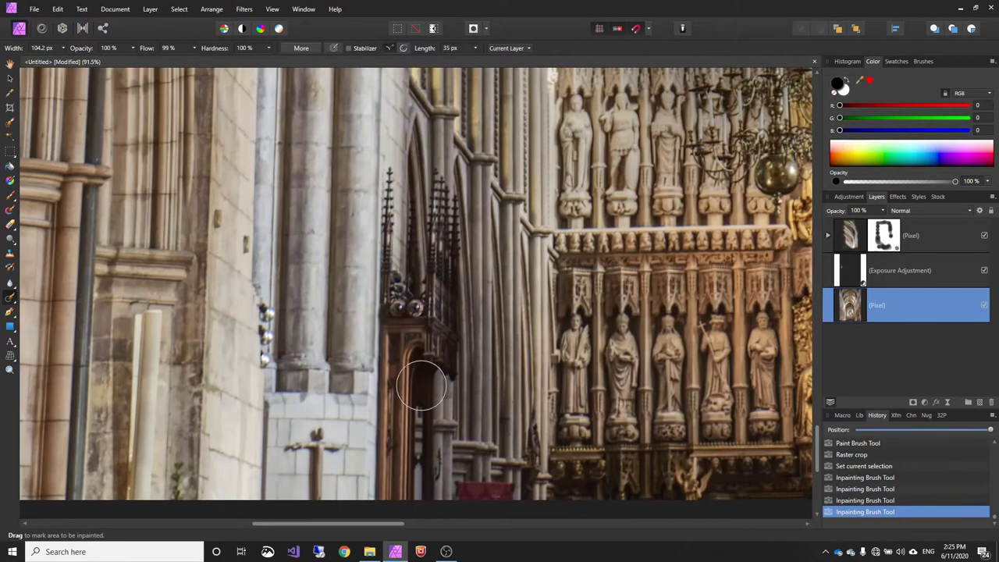
pyautogui.moveTo(784, 422); pyautogui.dragTo(319, 368)
pyautogui.moveTo(702, 333); pyautogui.dragTo(500, 379)
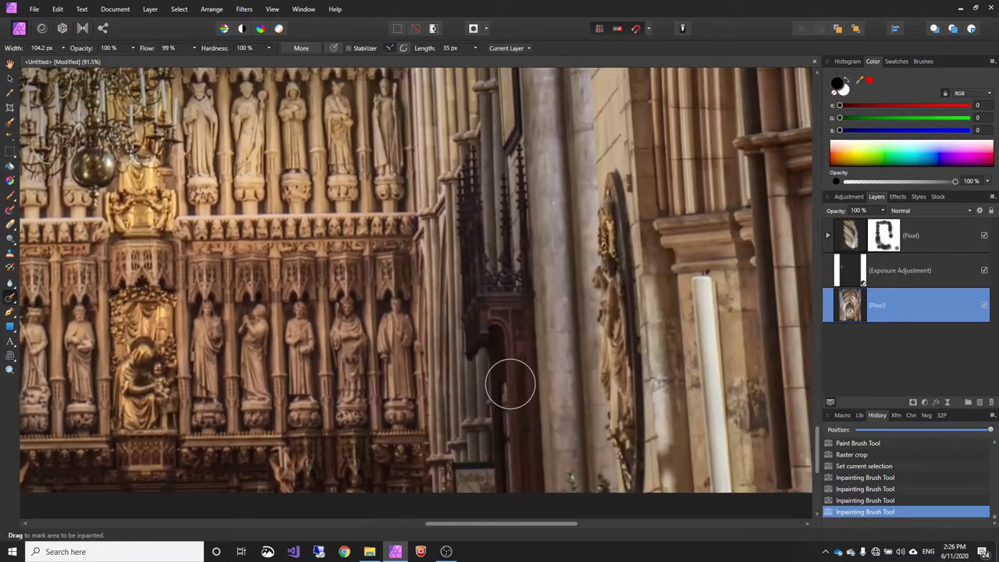
pyautogui.scroll(2, 665, 457)
pyautogui.scroll(2, 650, 368)
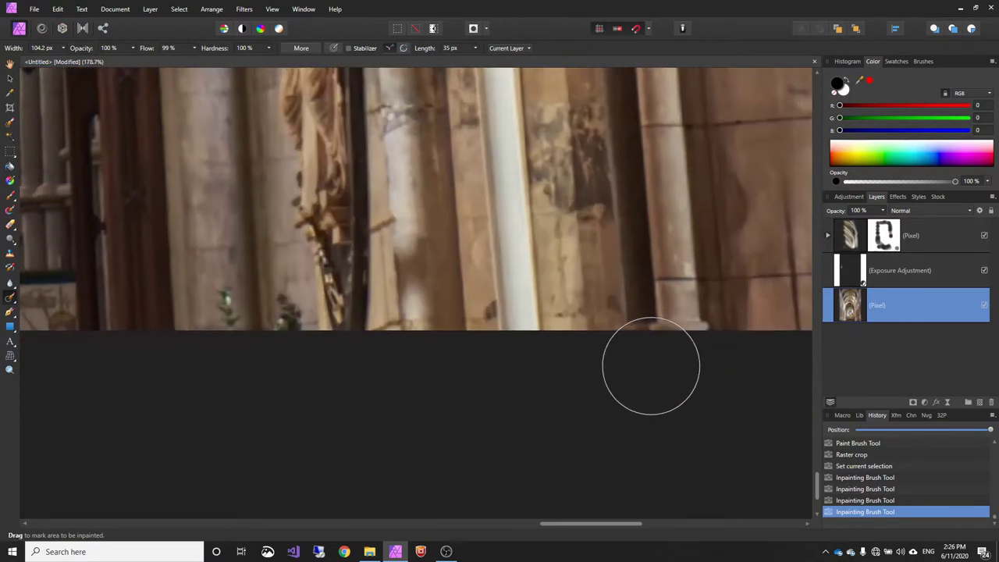
pyautogui.press('[')
pyautogui.press('[')
pyautogui.press('[')
pyautogui.press('[')
pyautogui.press('[')
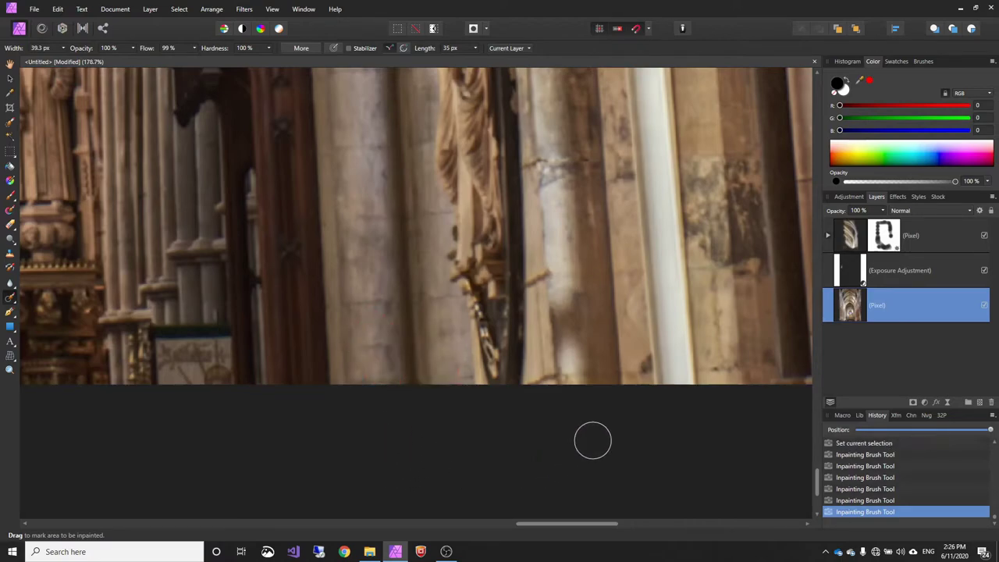
# Check the lower right edge, right arcade and whole cropped nave for distractions that still need retouching.
pyautogui.moveTo(641, 380); pyautogui.dragTo(361, 414)
pyautogui.moveTo(628, 356); pyautogui.dragTo(393, 360)
pyautogui.moveTo(669, 344); pyautogui.dragTo(488, 350)
pyautogui.scroll(-8, 488, 351)
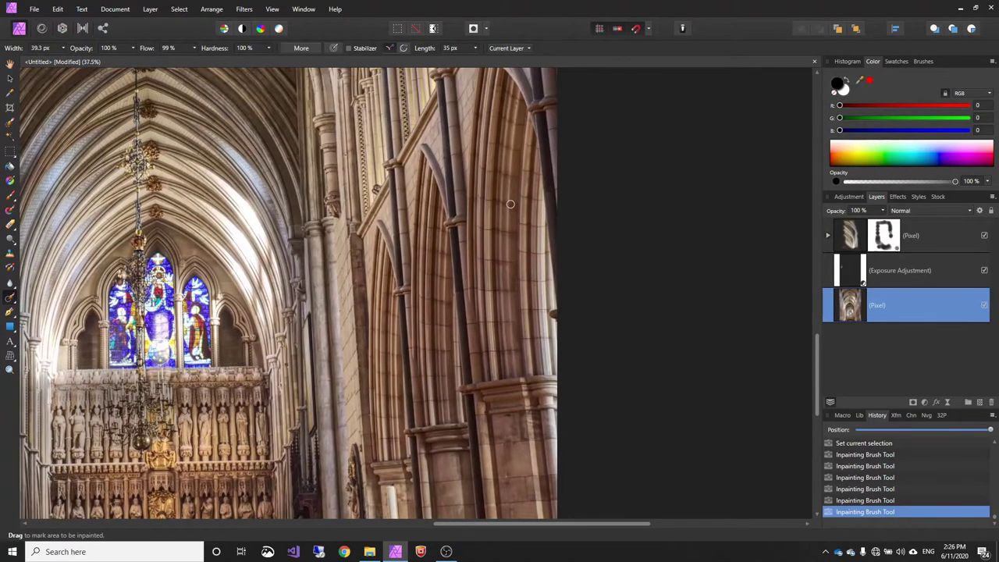
pyautogui.moveTo(510, 204); pyautogui.dragTo(654, 536)
pyautogui.moveTo(502, 285); pyautogui.dragTo(624, 501)
pyautogui.moveTo(457, 401); pyautogui.dragTo(562, 423)
pyautogui.scroll(-1, 545, 427)
pyautogui.scroll(-2, 546, 426)
pyautogui.scroll(1, 483, 390)
pyautogui.scroll(-1, 453, 359)
pyautogui.scroll(-2, 455, 401)
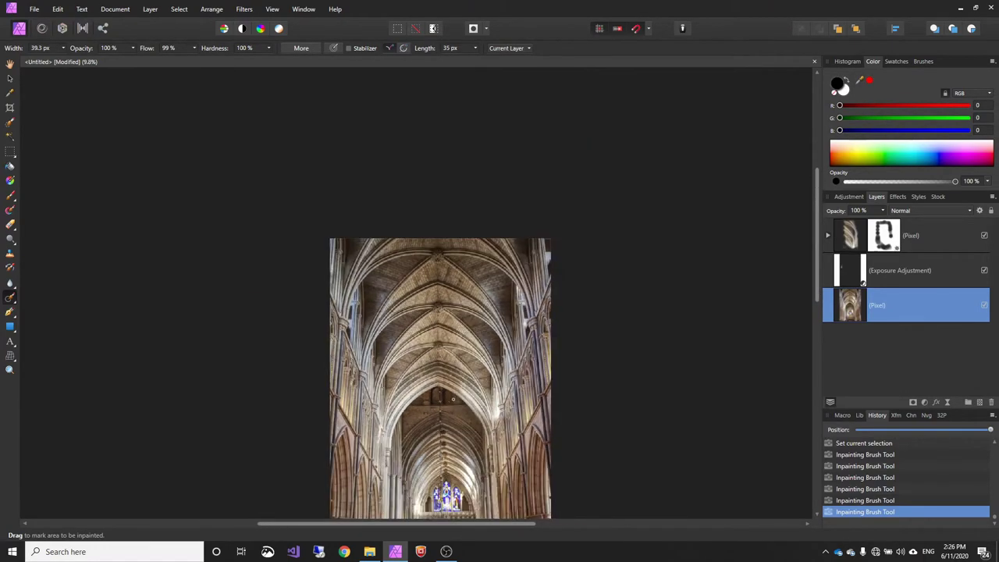
# Add a Curves adjustment above the base pixel layer and shape a gentle S-curve, lowering the shadows and raising the highlights.
pyautogui.scroll(1, 445, 309)
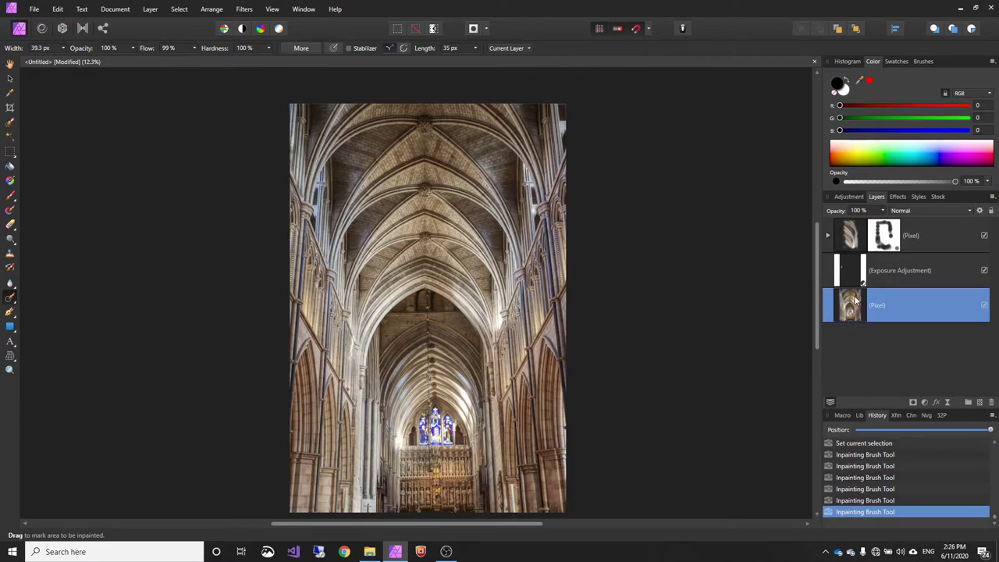
pyautogui.click(924, 402)
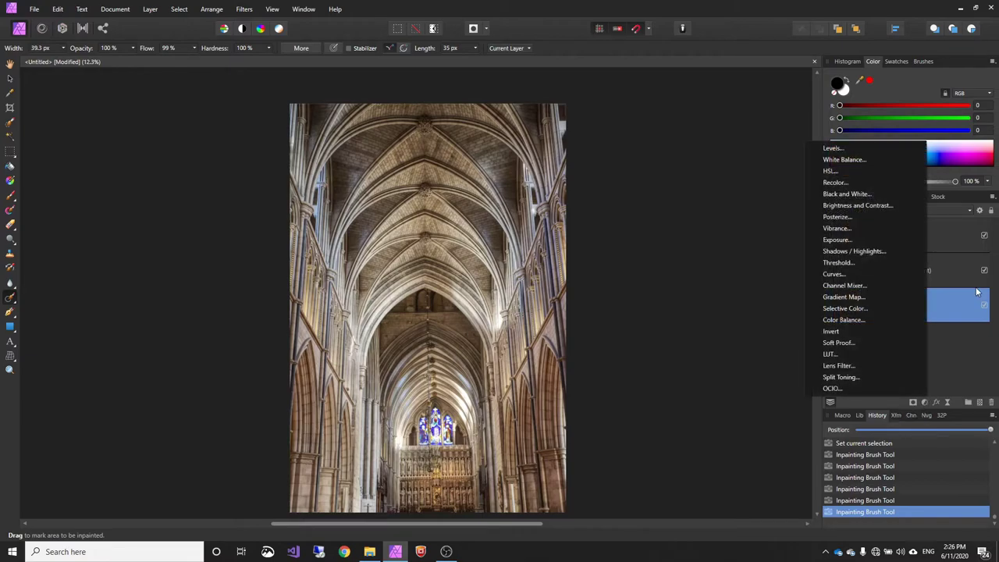
pyautogui.click(851, 274)
pyautogui.scroll(5, 391, 226)
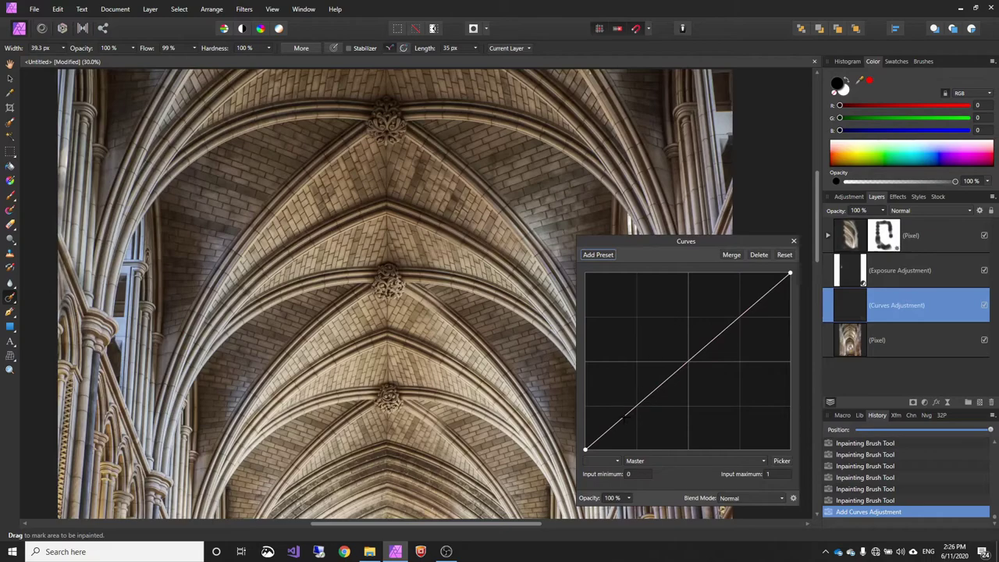
pyautogui.moveTo(618, 424); pyautogui.dragTo(622, 426)
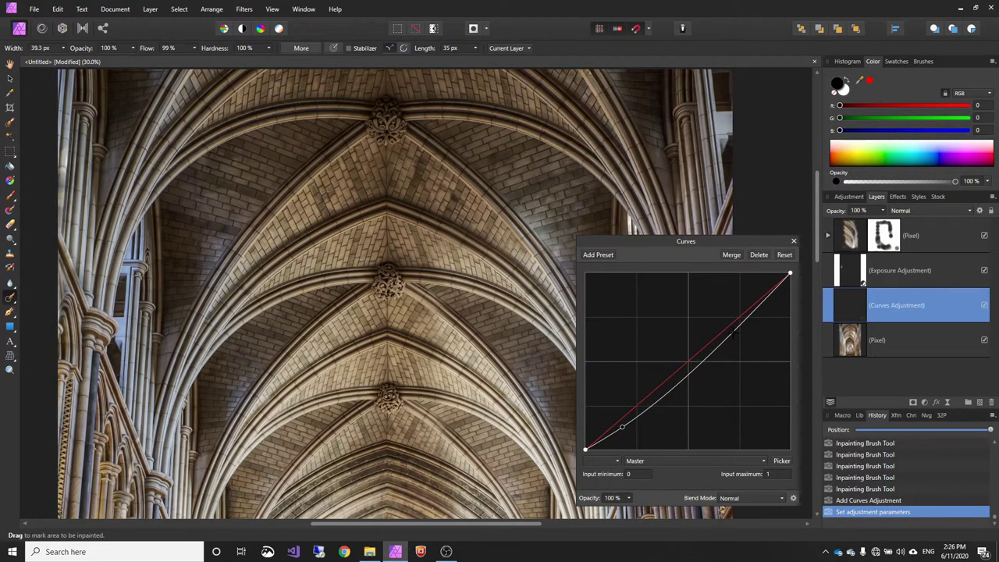
pyautogui.moveTo(733, 334)
pyautogui.mouseDown()
pyautogui.moveTo(711, 292)
pyautogui.moveTo(730, 324)
pyautogui.moveTo(715, 309)
pyautogui.moveTo(719, 328)
pyautogui.mouseUp()
pyautogui.moveTo(622, 427)
pyautogui.mouseDown()
pyautogui.moveTo(631, 430)
pyautogui.moveTo(620, 418)
pyautogui.moveTo(622, 428)
pyautogui.mouseUp()
pyautogui.scroll(-4, 476, 413)
pyautogui.moveTo(452, 448); pyautogui.dragTo(413, 240)
pyautogui.scroll(-1, 445, 347)
pyautogui.scroll(8, 436, 331)
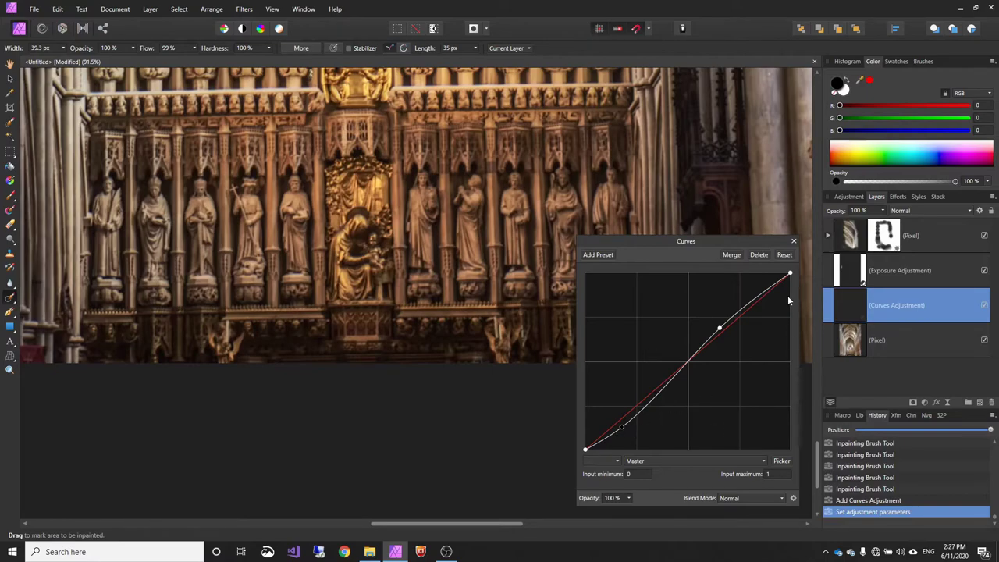
pyautogui.click(794, 241)
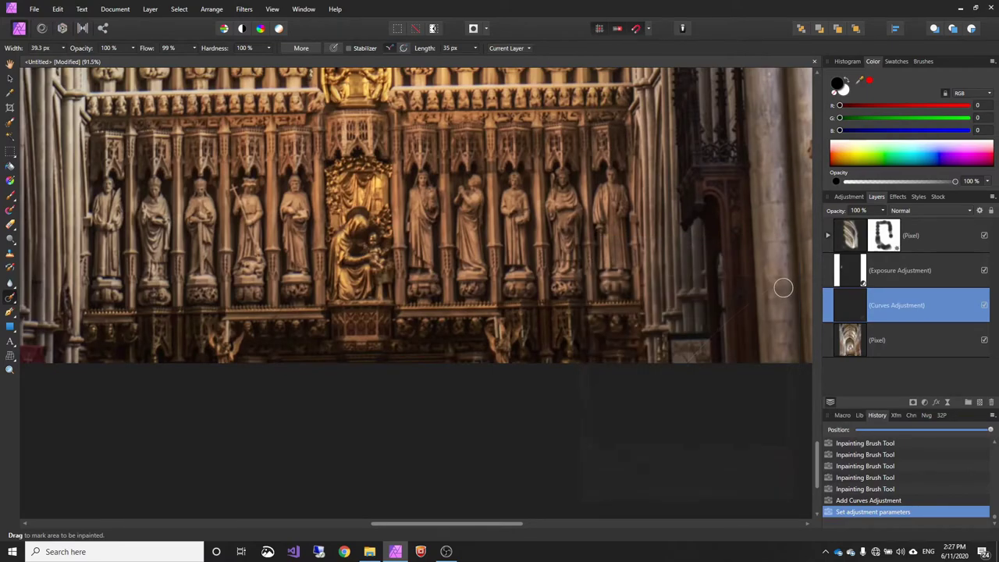
# Add a live High Pass filter to the base pixel layer with Linear Light blending, Monochrome enabled and a 0.8 px radius.
pyautogui.click(853, 343)
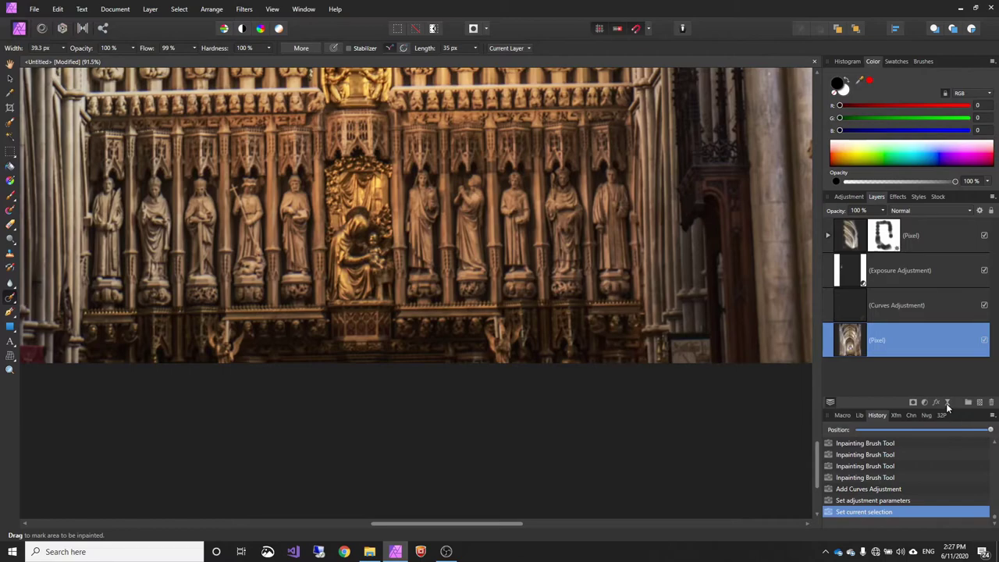
pyautogui.click(947, 403)
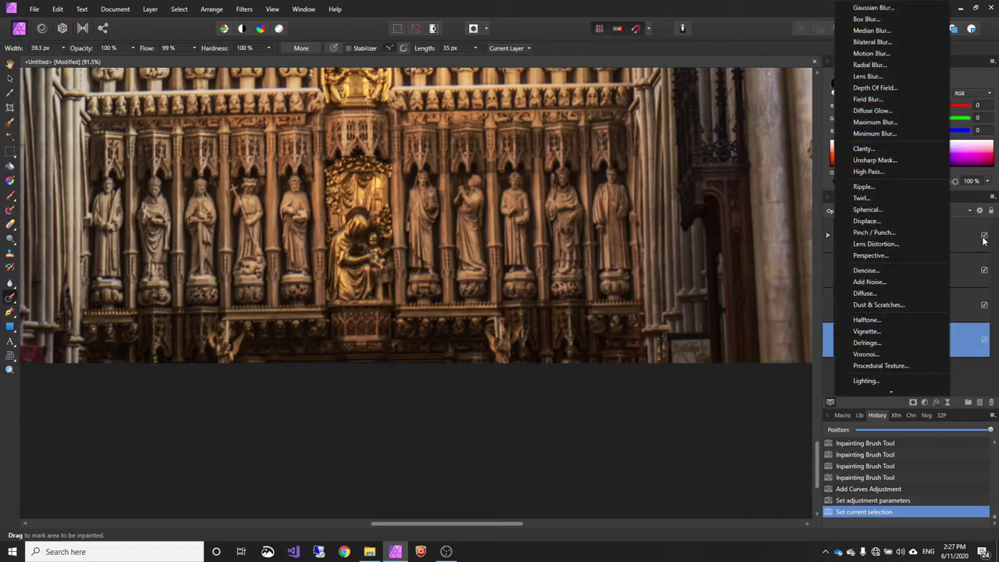
pyautogui.click(883, 170)
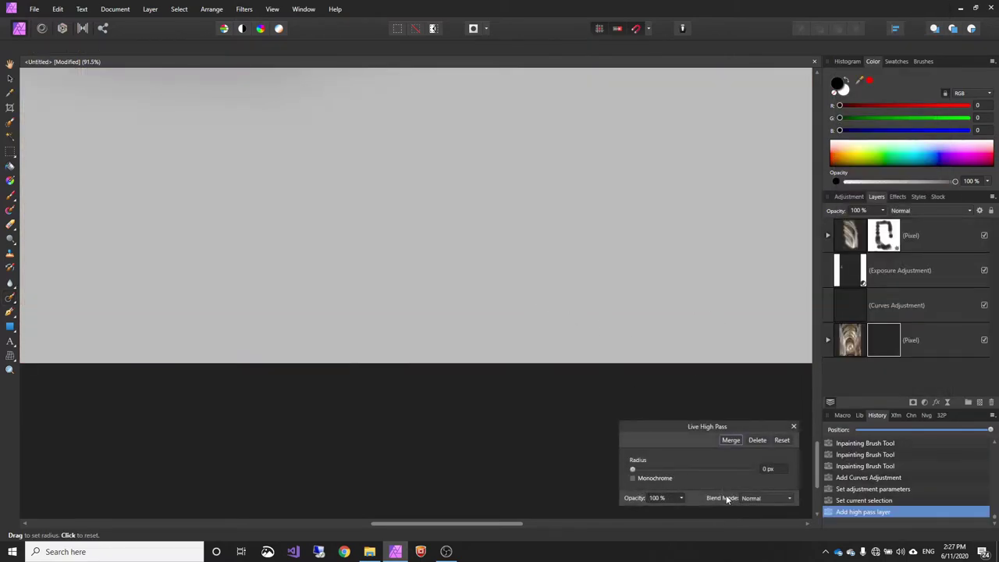
pyautogui.click(762, 499)
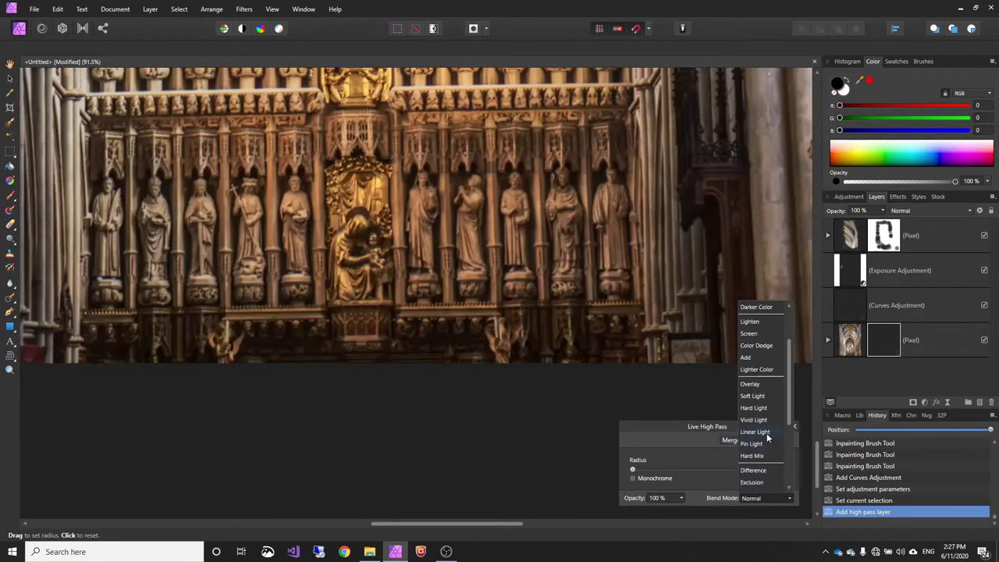
pyautogui.click(767, 433)
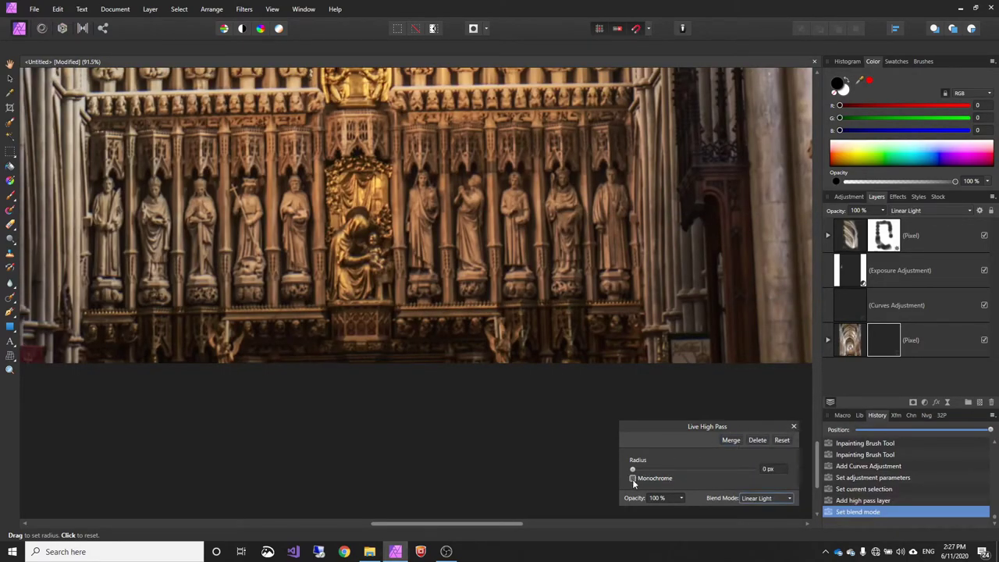
pyautogui.click(633, 479)
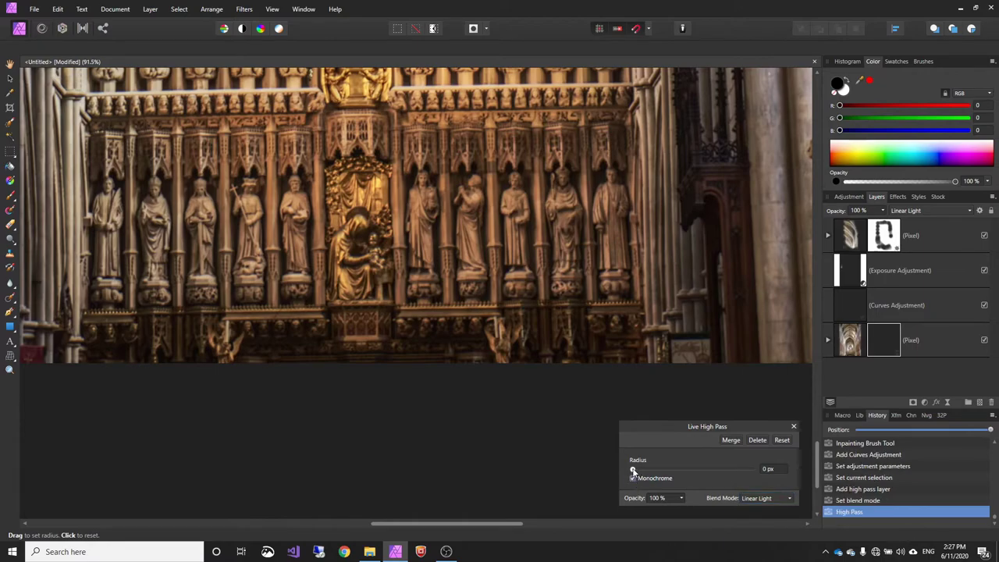
pyautogui.moveTo(634, 470)
pyautogui.mouseDown()
pyautogui.moveTo(659, 472)
pyautogui.moveTo(651, 472)
pyautogui.mouseUp()
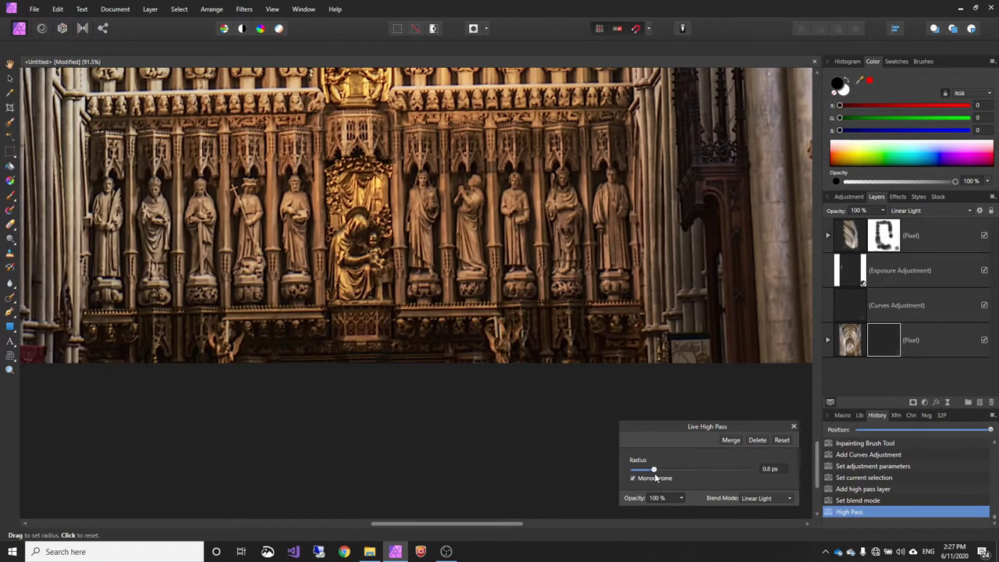
pyautogui.moveTo(532, 349); pyautogui.dragTo(600, 420)
pyautogui.scroll(5, 458, 255)
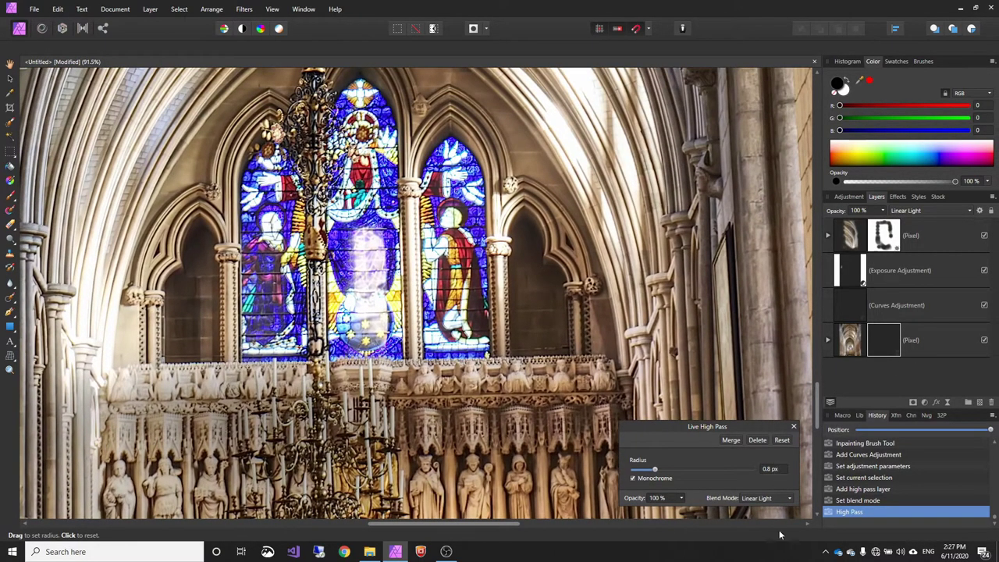
pyautogui.click(794, 426)
# Compare the window and vault stonework with the High Pass filter hidden and shown, leaving the filter visible.
pyautogui.click(829, 340)
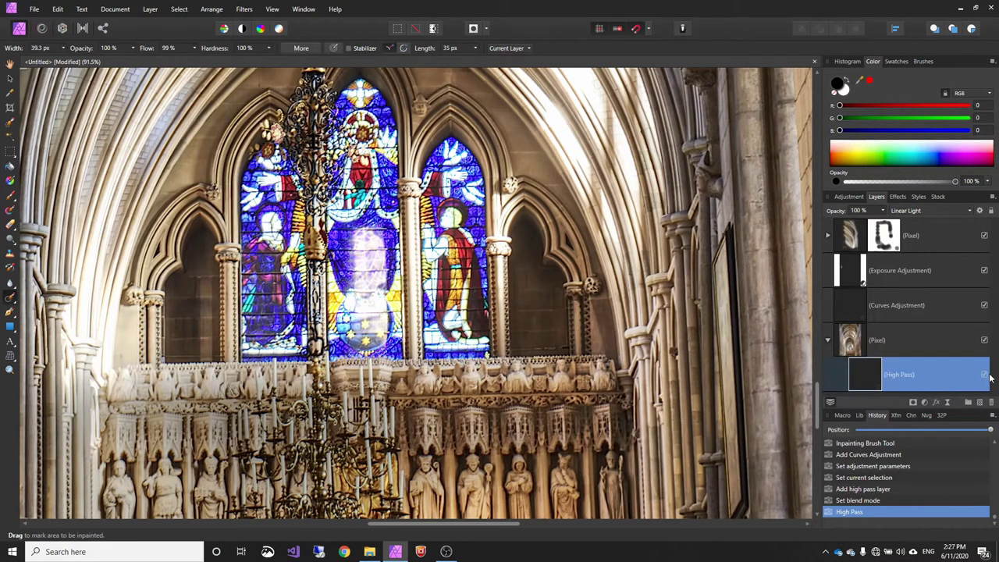
pyautogui.click(983, 375)
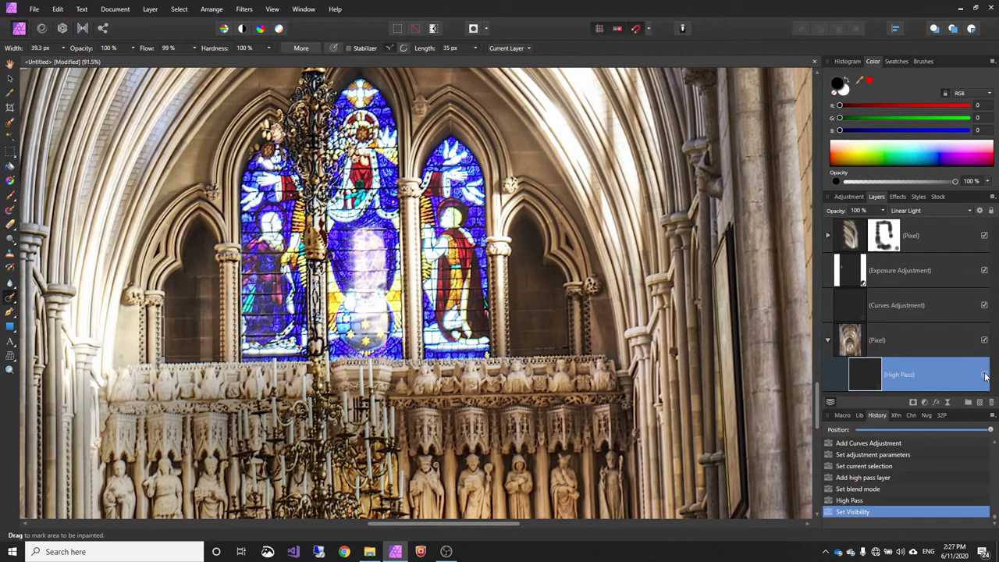
pyautogui.scroll(8, 457, 361)
pyautogui.moveTo(405, 204); pyautogui.dragTo(431, 368)
pyautogui.moveTo(410, 241); pyautogui.dragTo(414, 309)
pyautogui.scroll(4, 409, 263)
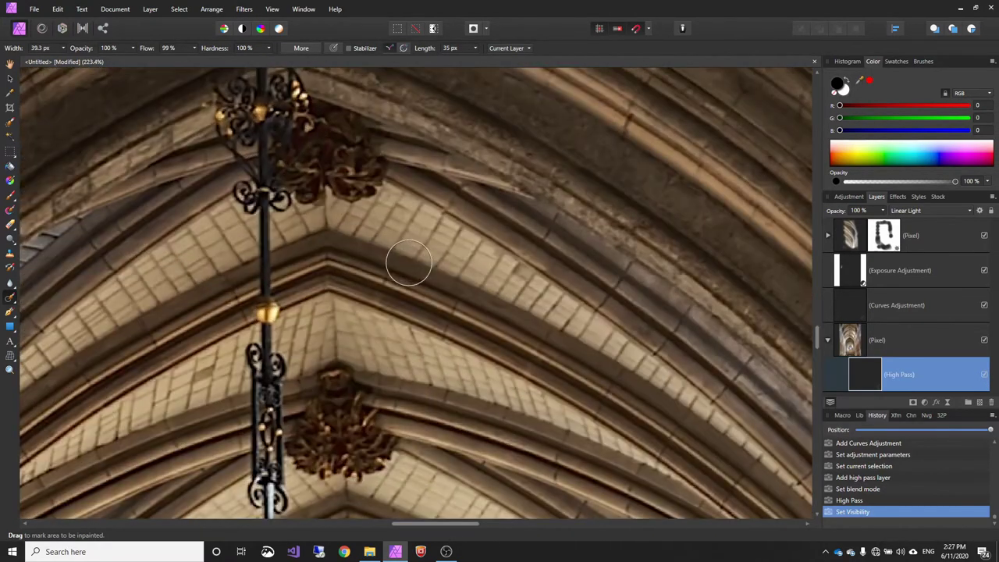
pyautogui.click(984, 375)
pyautogui.click(984, 375)
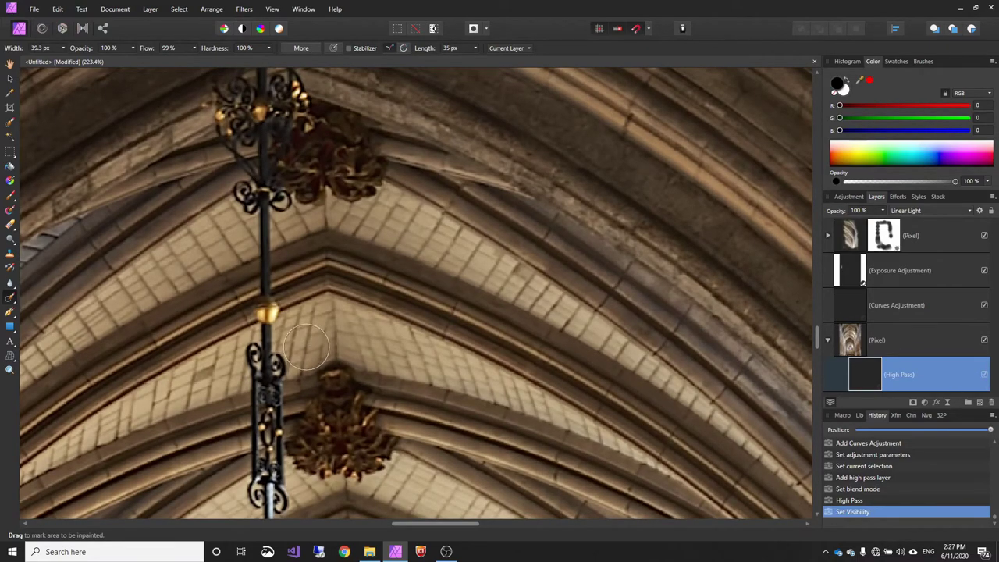
pyautogui.scroll(-10, 459, 332)
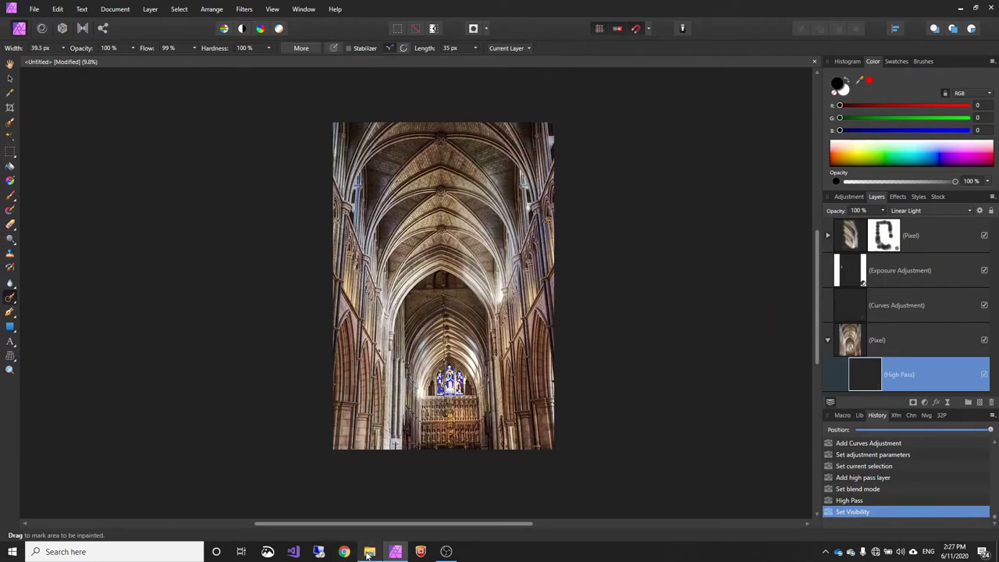
# Switch to File Explorer and open Southwalk Cathedral mk2.afphoto from the Cathedral folder in Affinity Photo.
pyautogui.moveTo(367, 554)
pyautogui.click(366, 507)
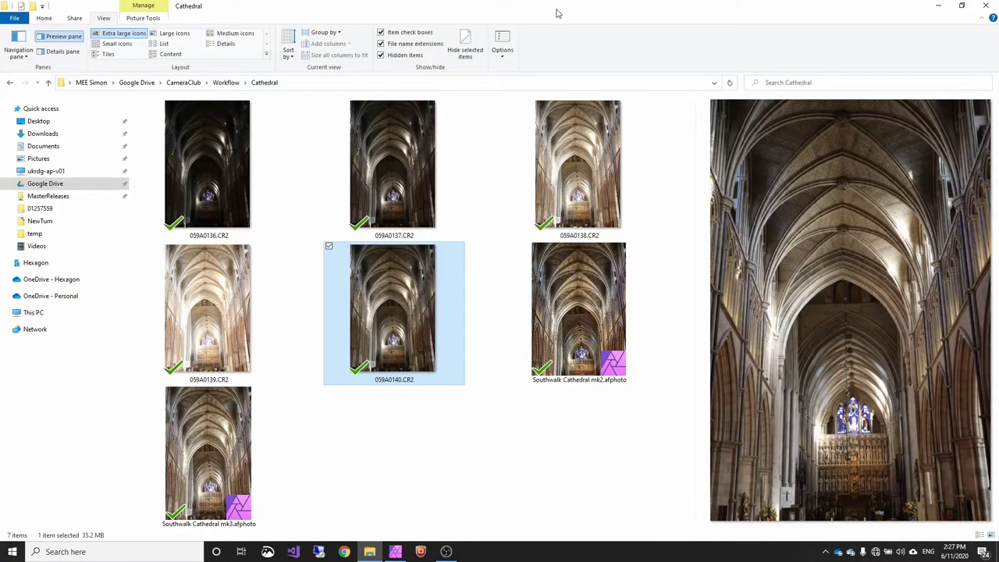
pyautogui.moveTo(557, 14); pyautogui.dragTo(696, 55)
pyautogui.scroll(-5, 633, 361)
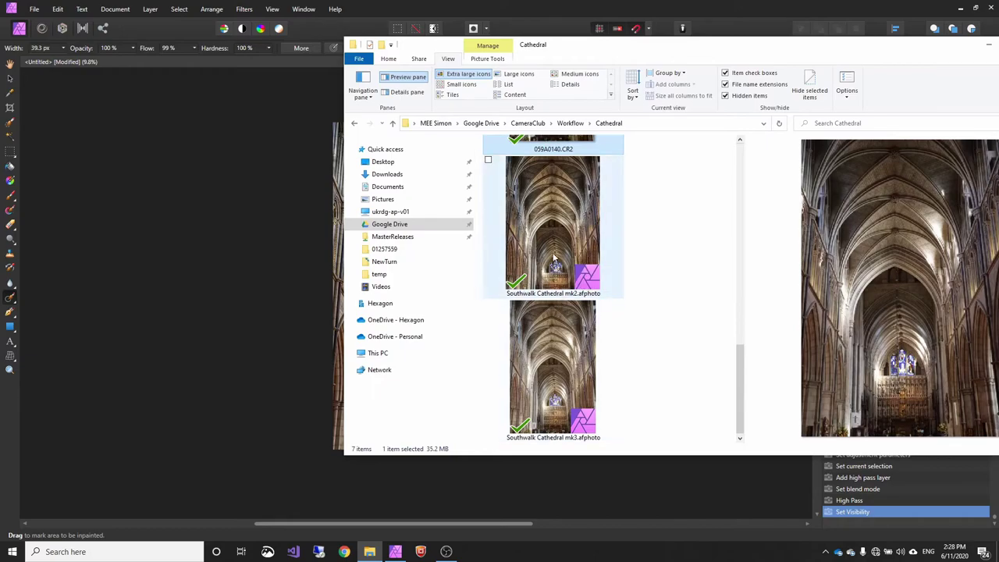
pyautogui.moveTo(554, 256); pyautogui.dragTo(584, 545)
pyautogui.click(396, 289)
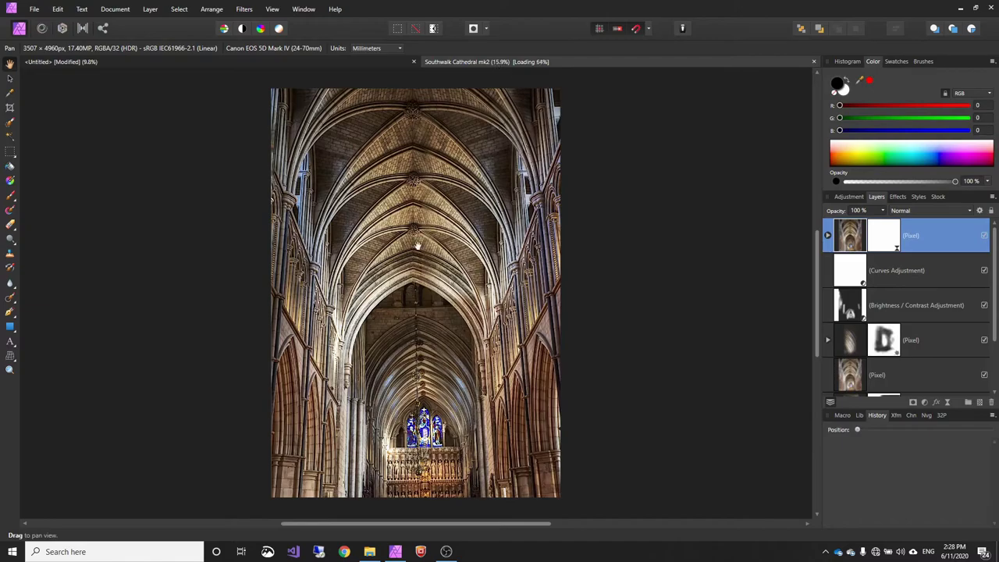
# Examine the vault, side arches and stained-glass window in the Southwalk Cathedral mk2 version, close up and as a whole.
pyautogui.scroll(5, 351, 265)
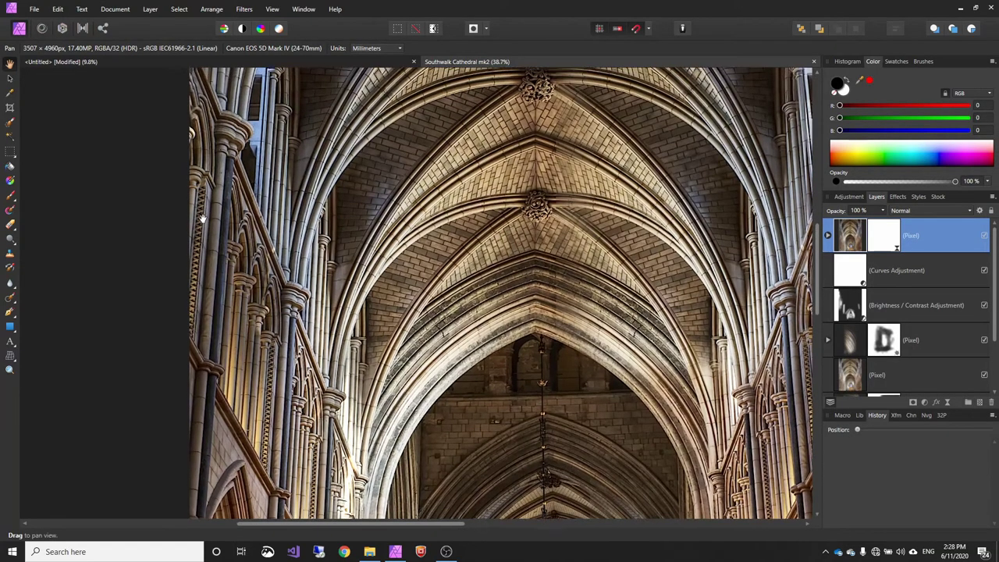
pyautogui.moveTo(164, 92); pyautogui.dragTo(171, 229)
pyautogui.moveTo(532, 277); pyautogui.dragTo(300, 121)
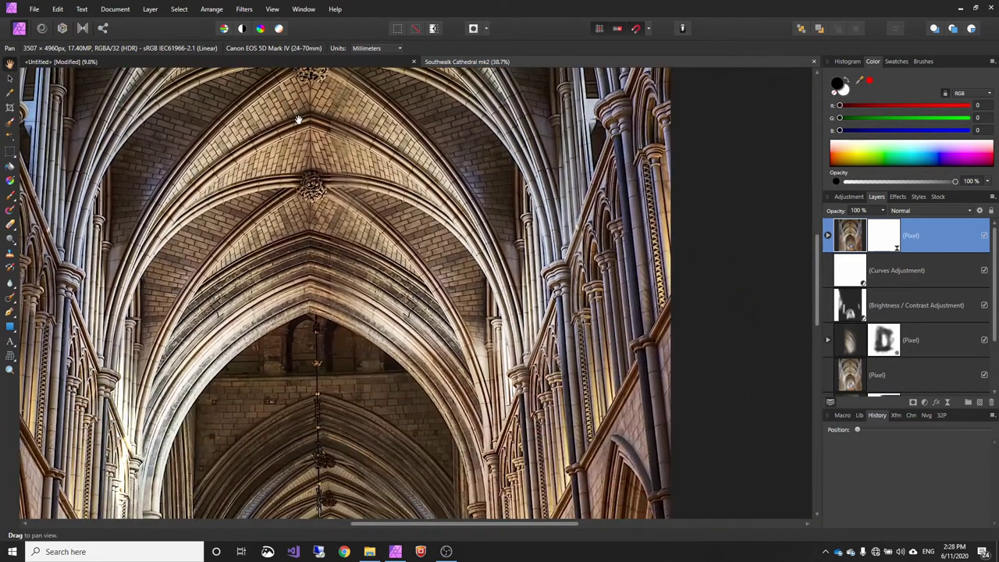
pyautogui.moveTo(423, 308); pyautogui.dragTo(419, 280)
pyautogui.scroll(-4, 418, 280)
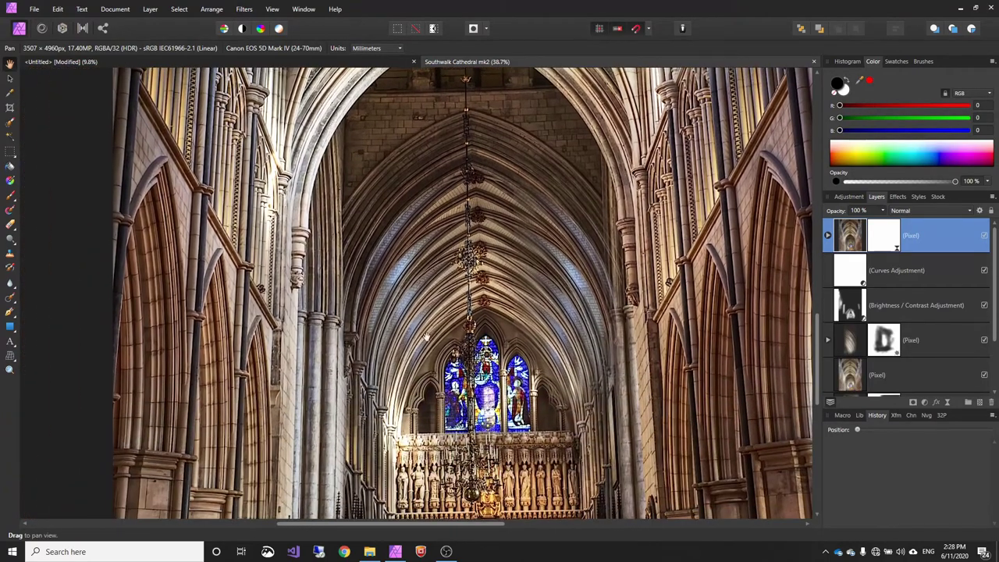
pyautogui.scroll(-5, 500, 302)
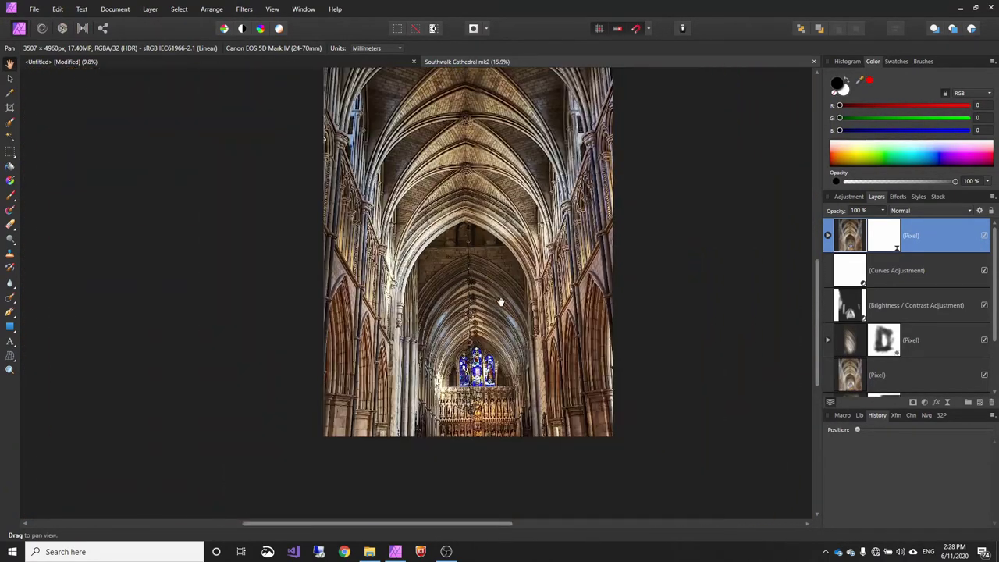
pyautogui.moveTo(491, 180); pyautogui.dragTo(510, 245)
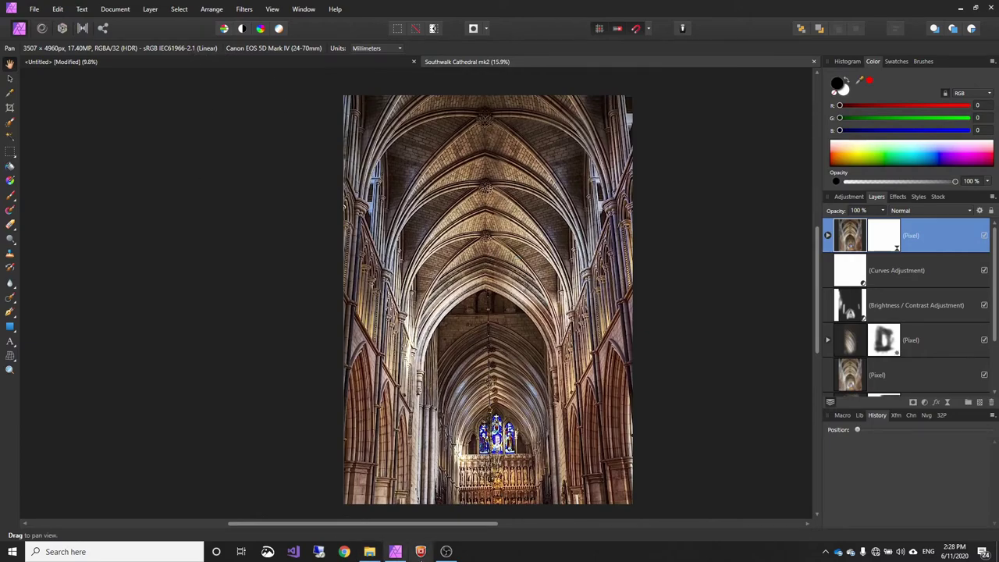
# Switch to File Explorer and open the raw exposure 059A0138.CR2 from the Cathedral folder in Affinity Photo.
pyautogui.click(369, 551)
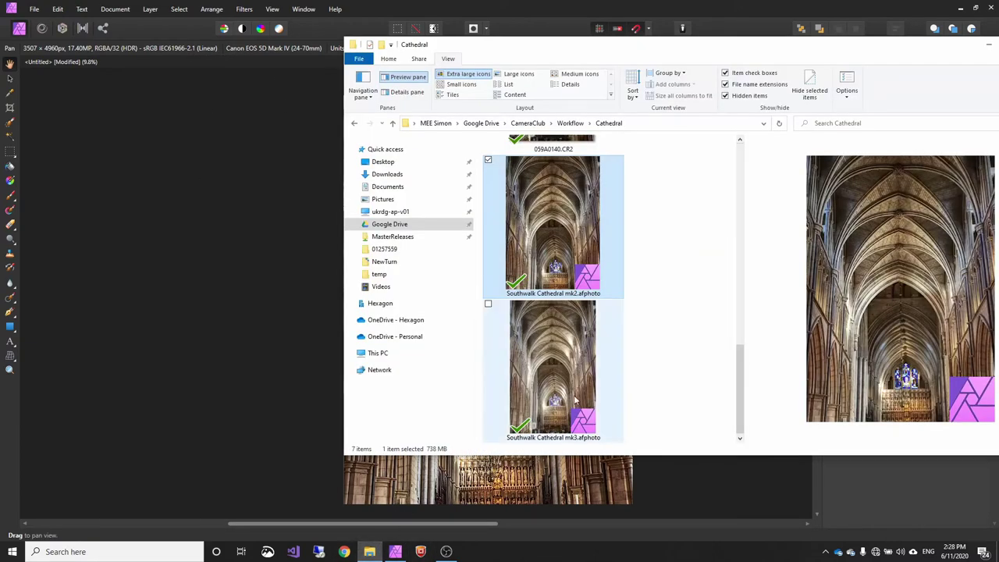
pyautogui.scroll(6, 581, 380)
pyautogui.scroll(-3, 581, 380)
pyautogui.click(558, 253)
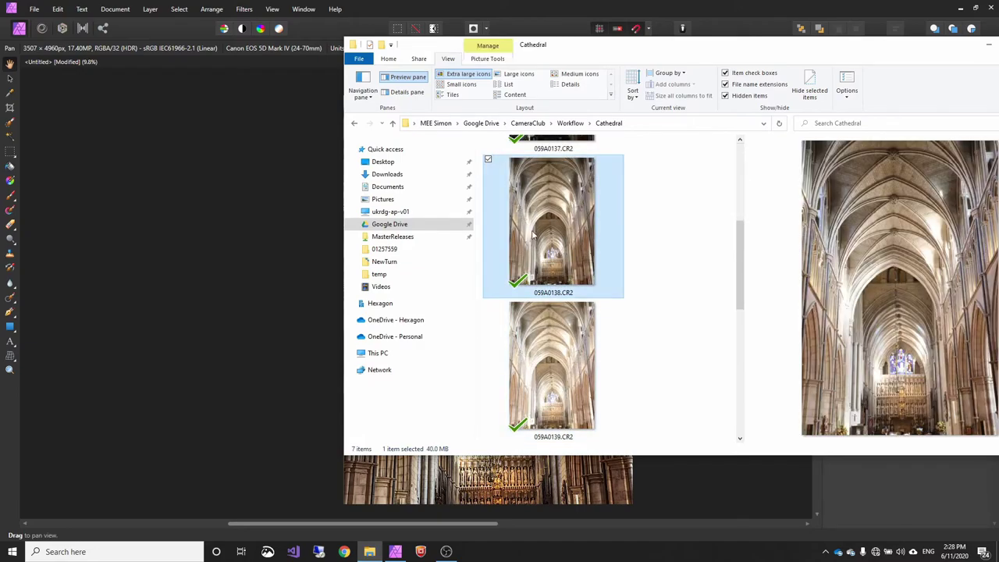
pyautogui.moveTo(554, 236)
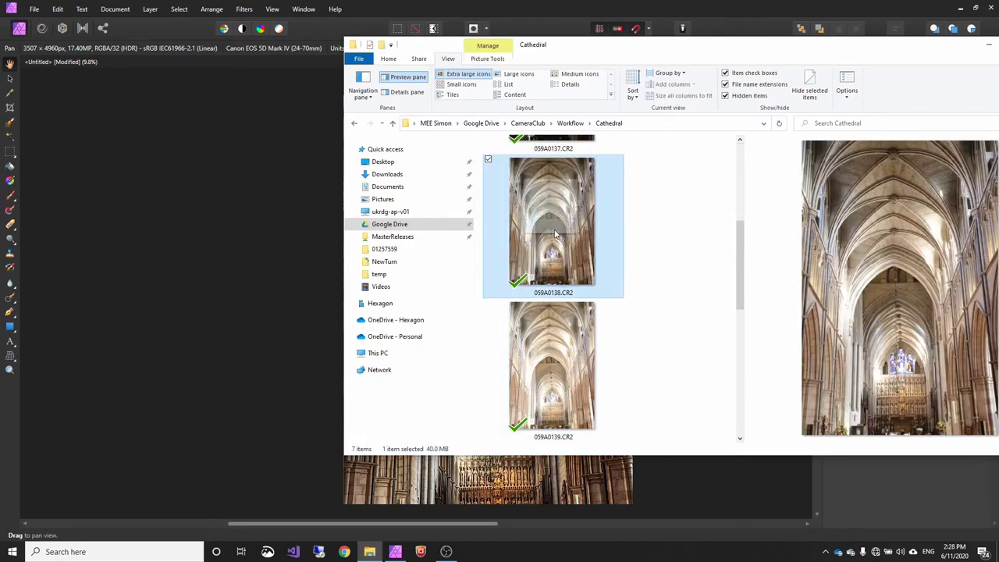
pyautogui.moveTo(624, 541); pyautogui.dragTo(525, 491)
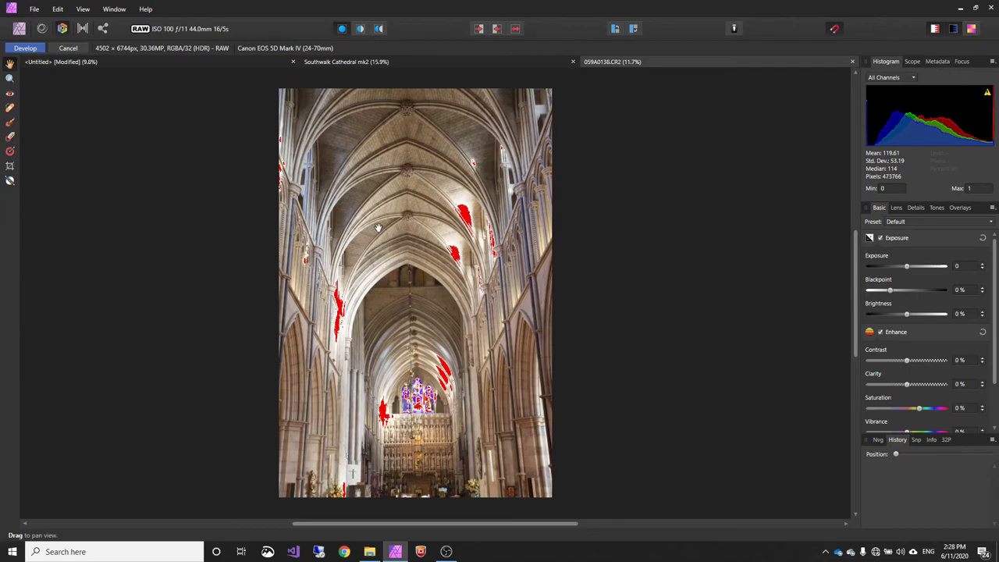
# Turn off the clipped-highlights overlay and toggle clipped shadows on 059A0138.CR2, and compare the raw photo with Southwalk Cathedral mk2.
pyautogui.scroll(1, 378, 227)
pyautogui.moveTo(378, 227); pyautogui.dragTo(451, 196)
pyautogui.scroll(1, 452, 198)
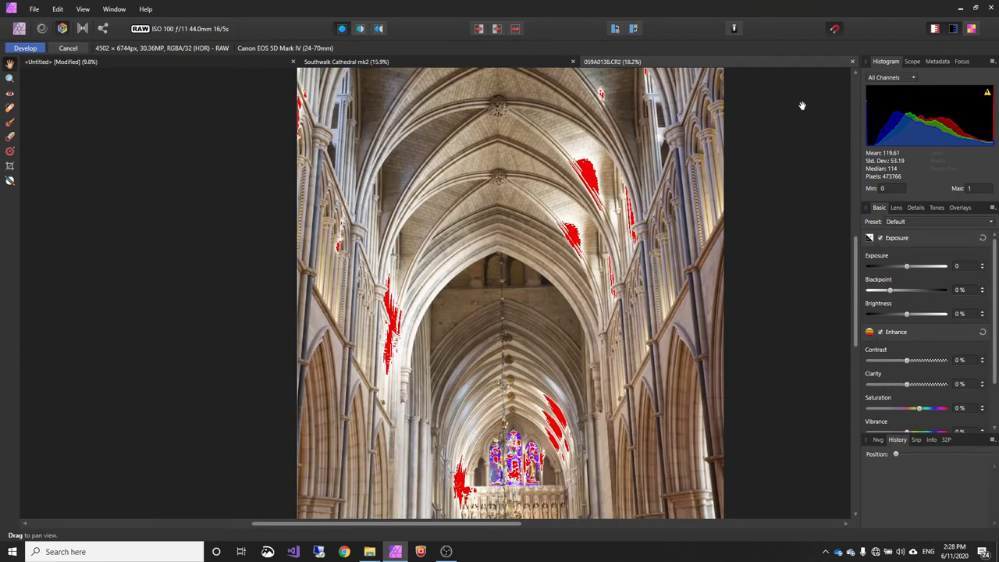
pyautogui.scroll(5, 583, 187)
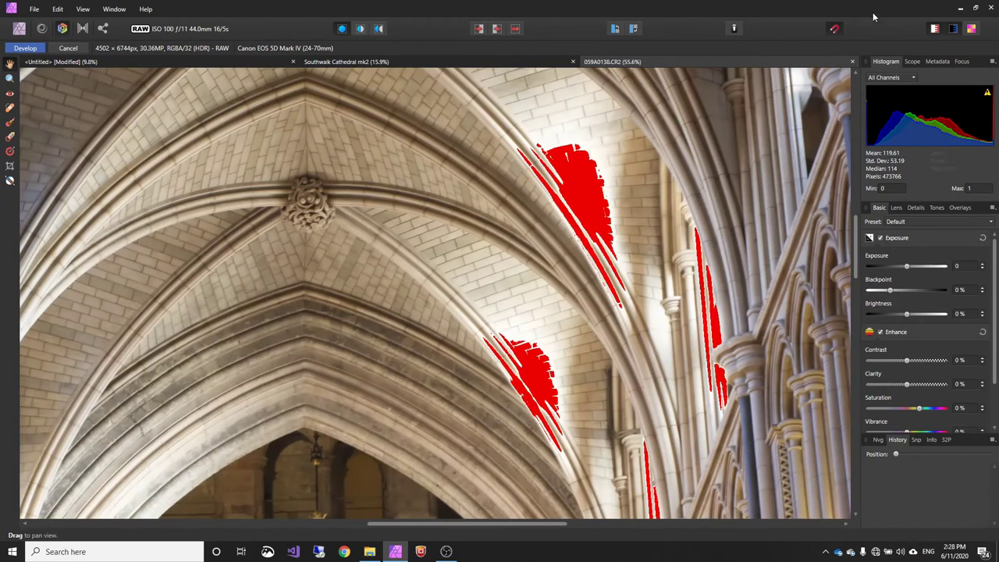
pyautogui.click(934, 28)
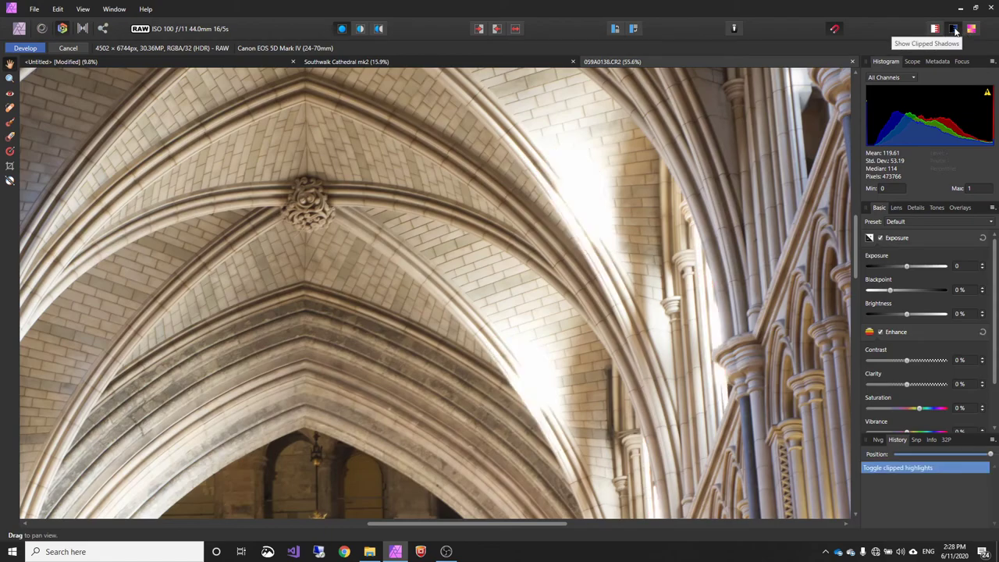
pyautogui.click(953, 28)
pyautogui.scroll(-6, 294, 390)
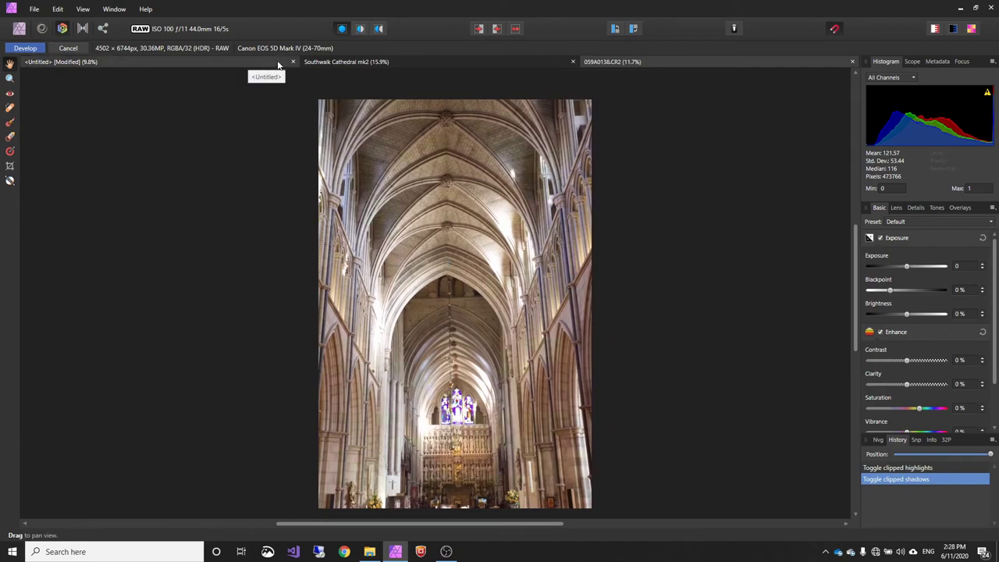
pyautogui.click(399, 60)
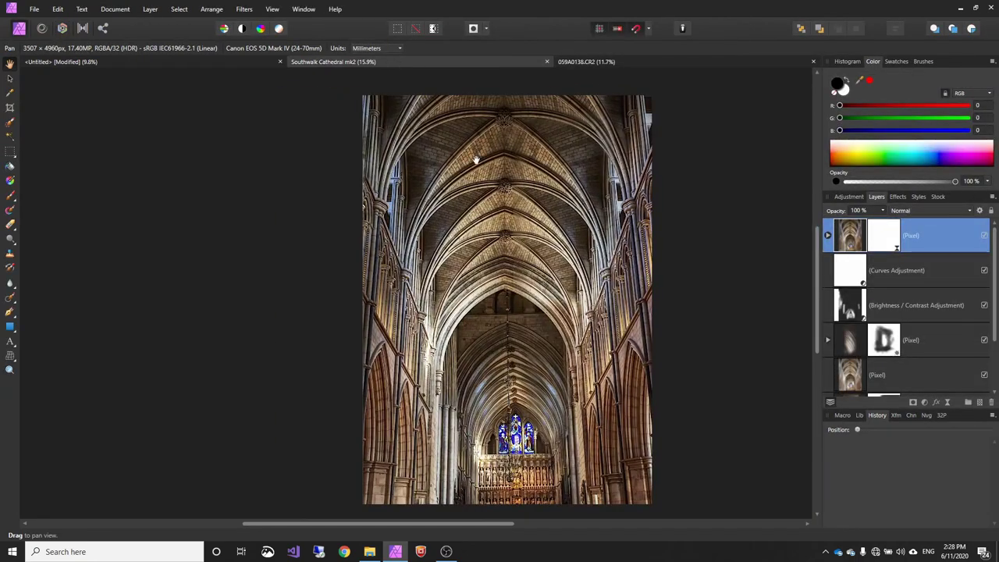